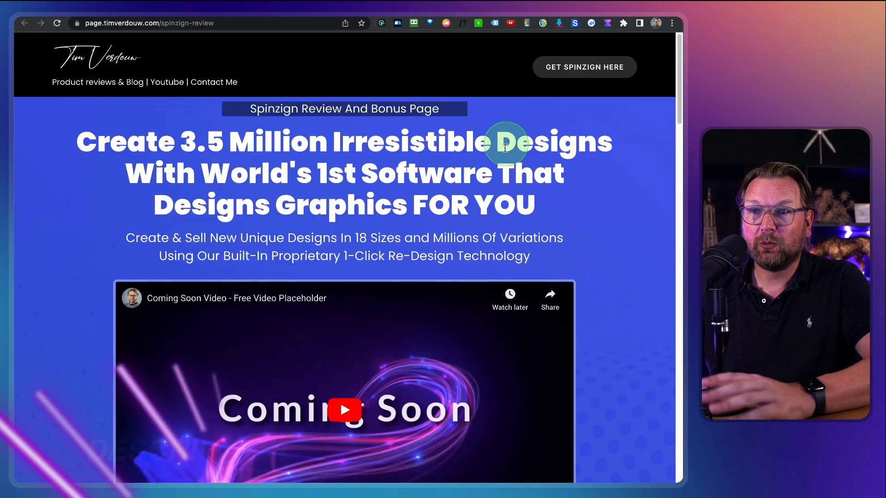
# - Read through the Spinzig review page's funnel pricing and the list of bonuses
pyautogui.scroll(-8, 507, 148)
pyautogui.scroll(-10, 502, 155)
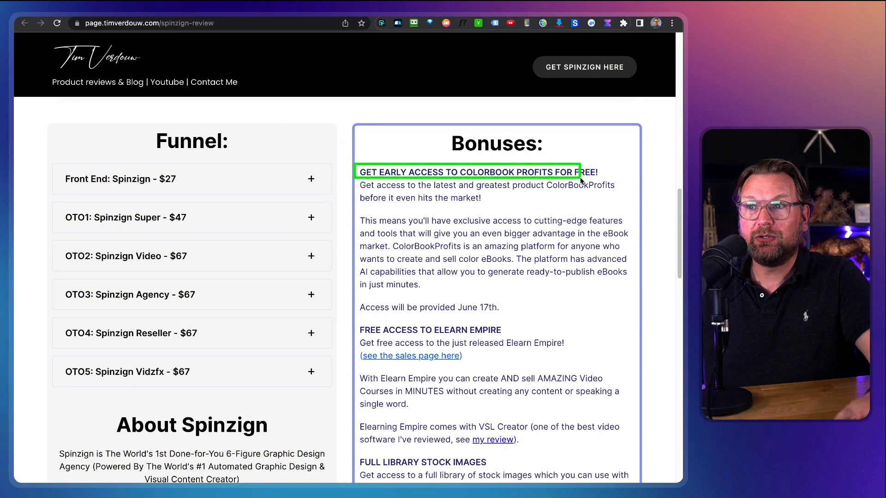
pyautogui.click(610, 182)
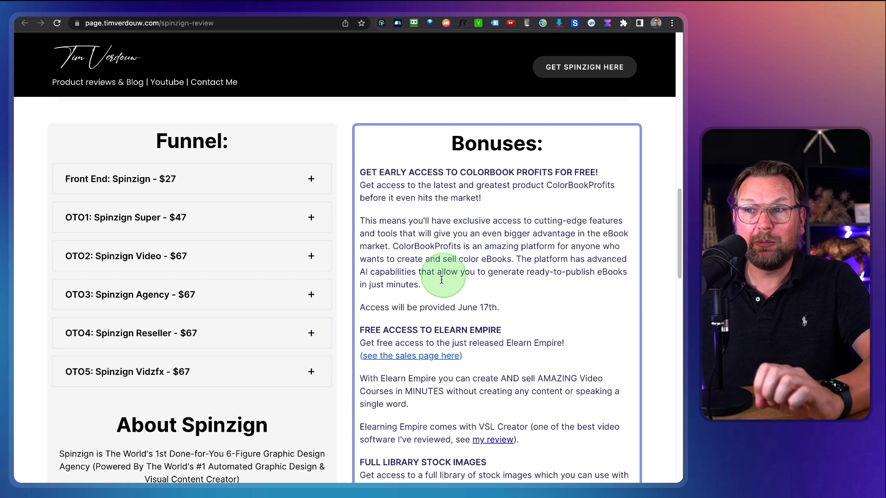
pyautogui.scroll(-5, 432, 281)
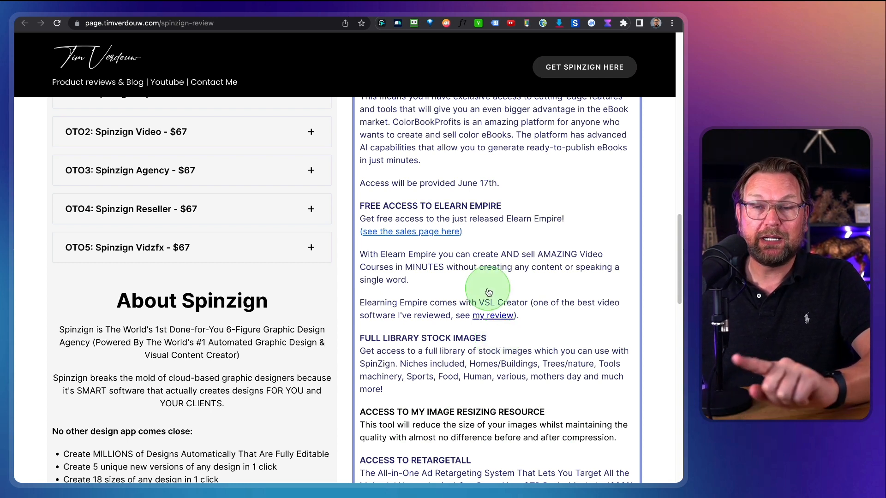
pyautogui.scroll(5, 528, 276)
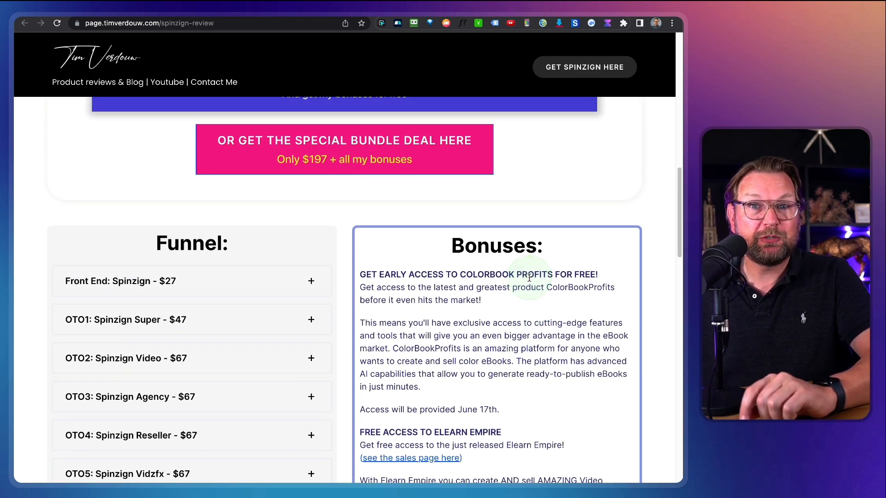
pyautogui.scroll(-6, 529, 279)
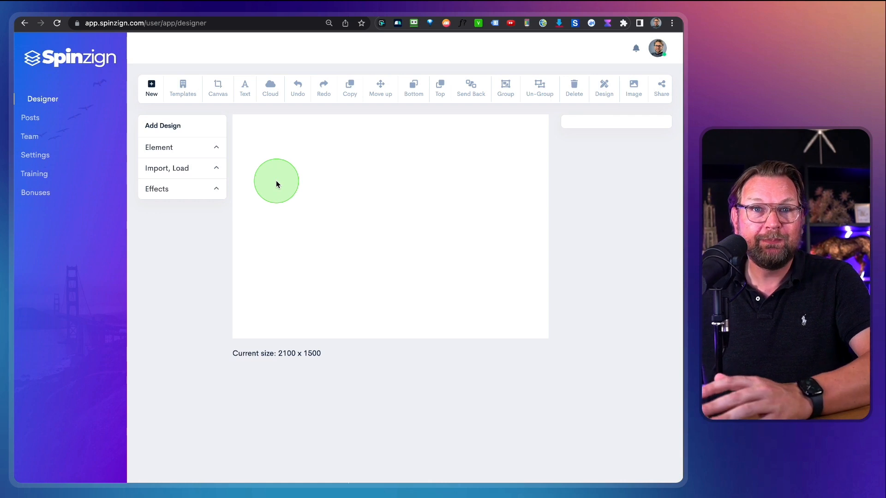
# - Start a new design in the Spinzign designer and look over the preset canvas sizes without choosing one
pyautogui.click(148, 91)
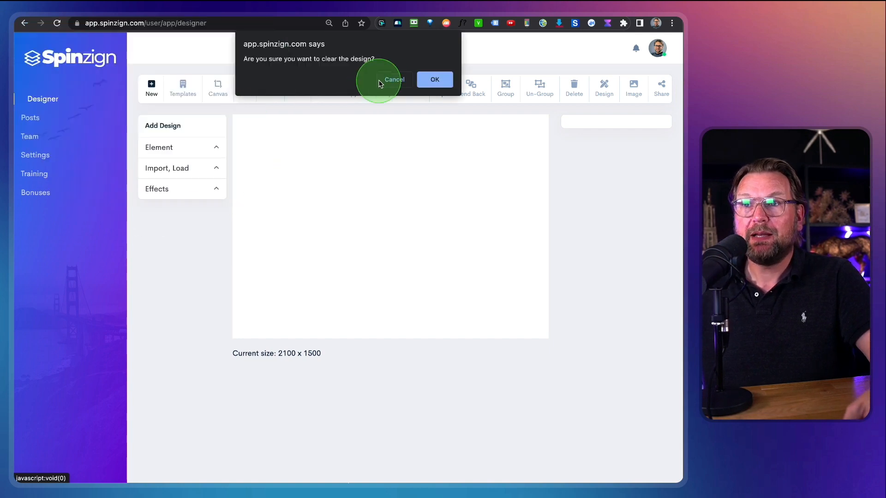
pyautogui.click(433, 80)
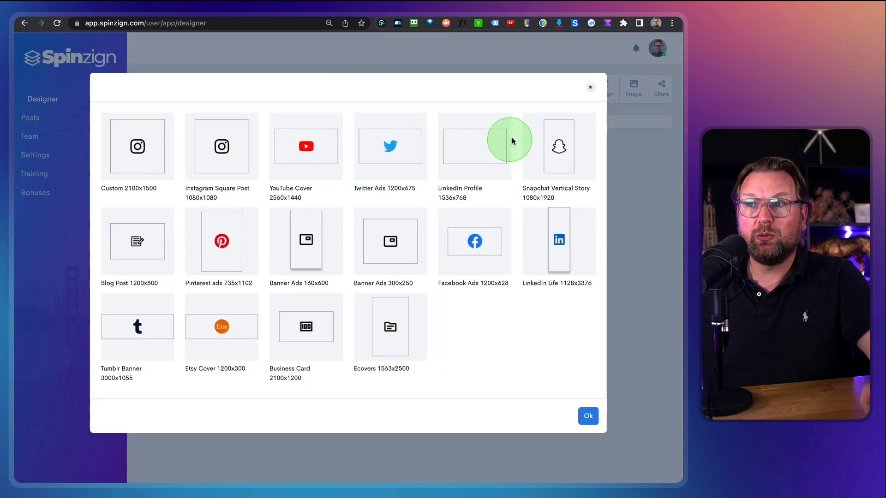
pyautogui.click(590, 90)
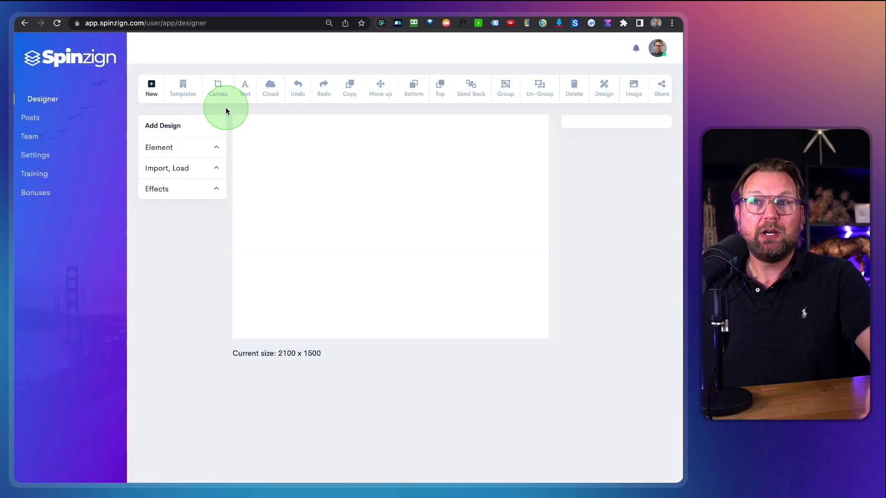
# - Load the Skin Beauty & Spa template from the spa category of the template library
pyautogui.click(180, 96)
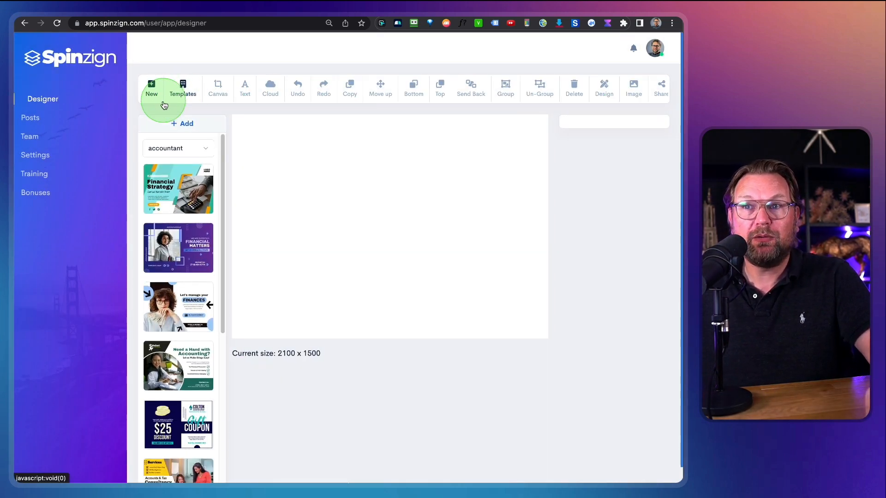
pyautogui.scroll(-1, 186, 199)
pyautogui.scroll(-8, 187, 203)
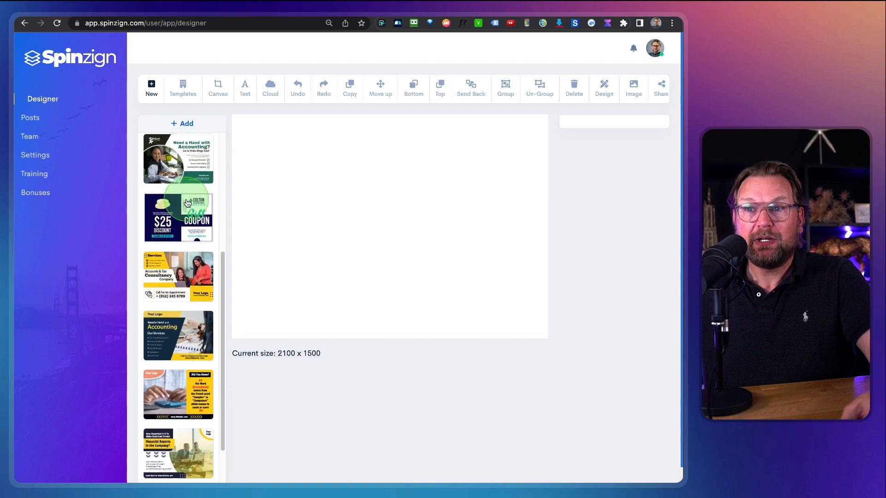
pyautogui.scroll(9, 187, 203)
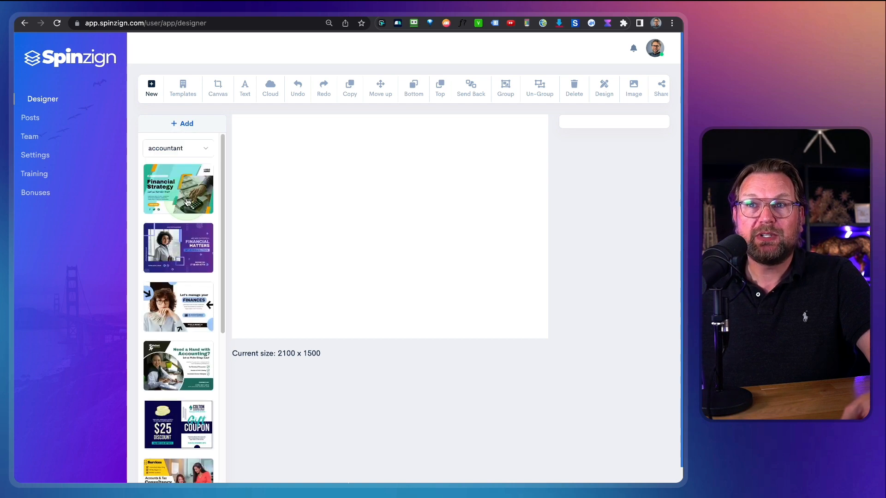
pyautogui.click(178, 149)
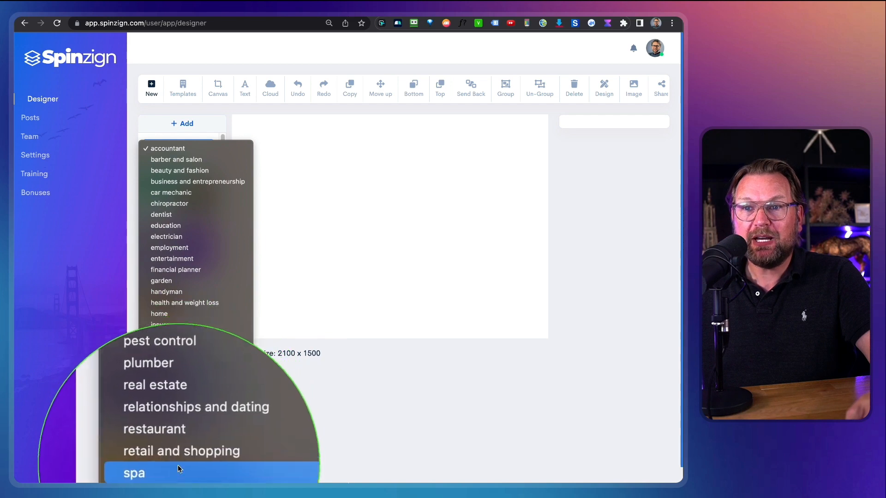
pyautogui.click(179, 465)
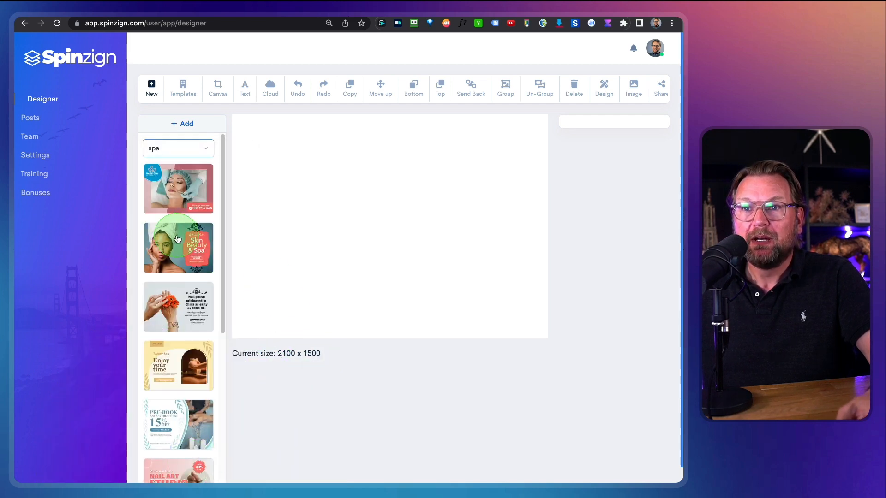
pyautogui.scroll(-5, 177, 239)
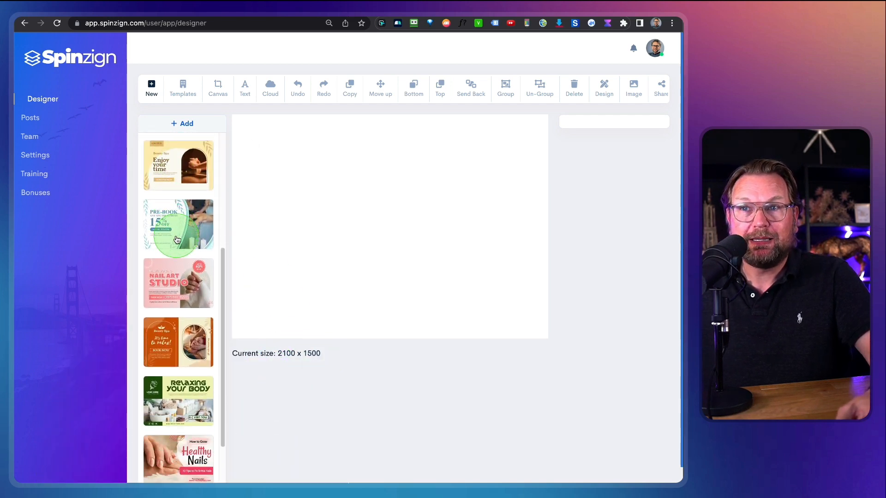
pyautogui.scroll(6, 177, 240)
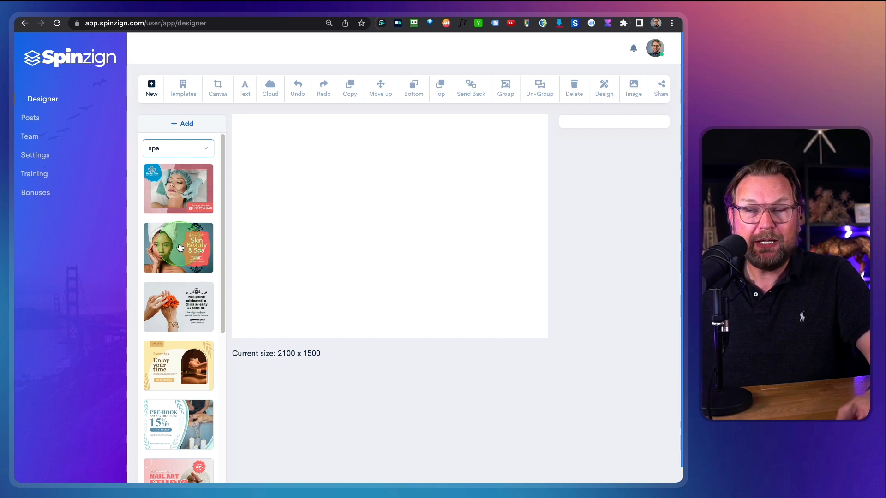
pyautogui.click(180, 248)
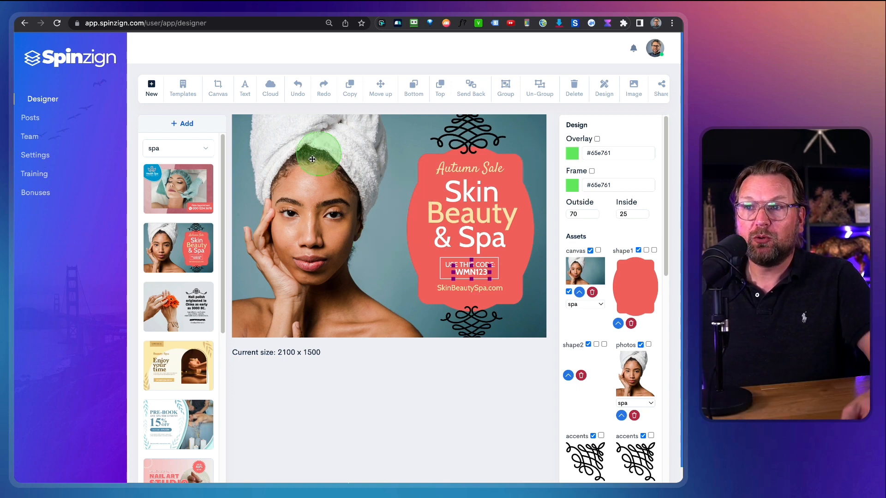
# - Look over the design's assets, then hide the canvas background image and show it again
pyautogui.scroll(-5, 632, 291)
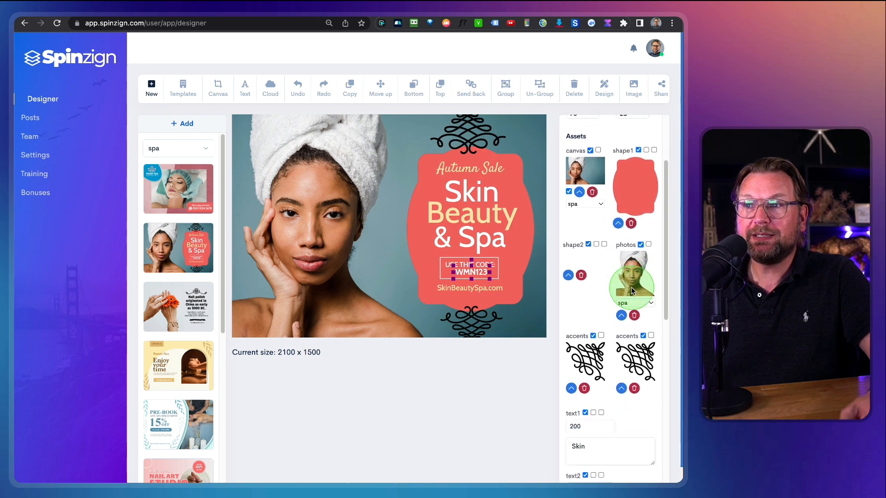
pyautogui.scroll(-3, 632, 291)
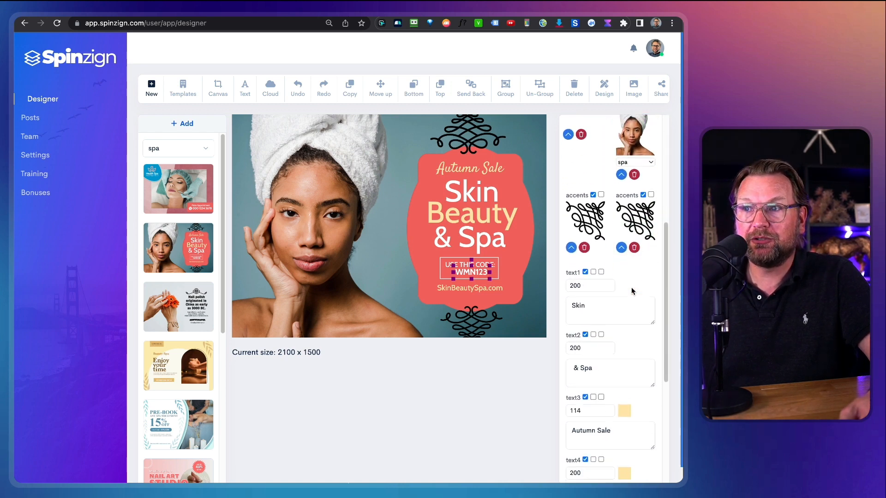
pyautogui.scroll(6, 632, 291)
pyautogui.scroll(3, 632, 290)
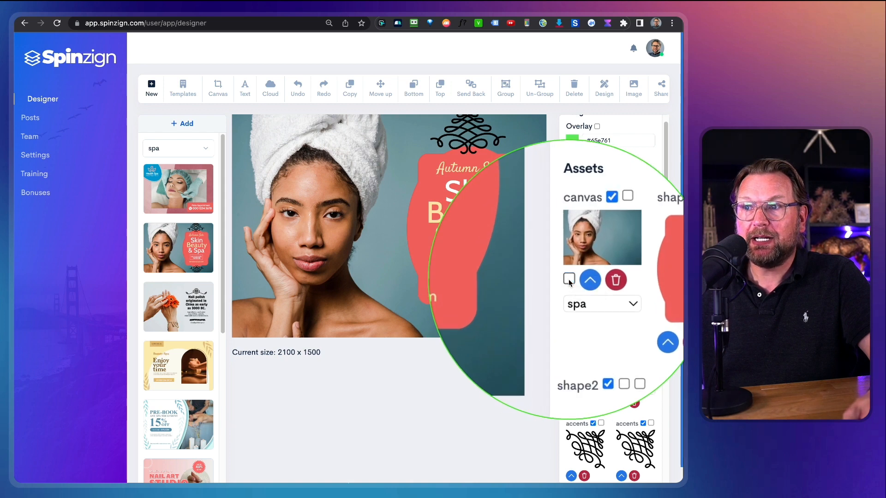
pyautogui.click(569, 279)
pyautogui.click(611, 197)
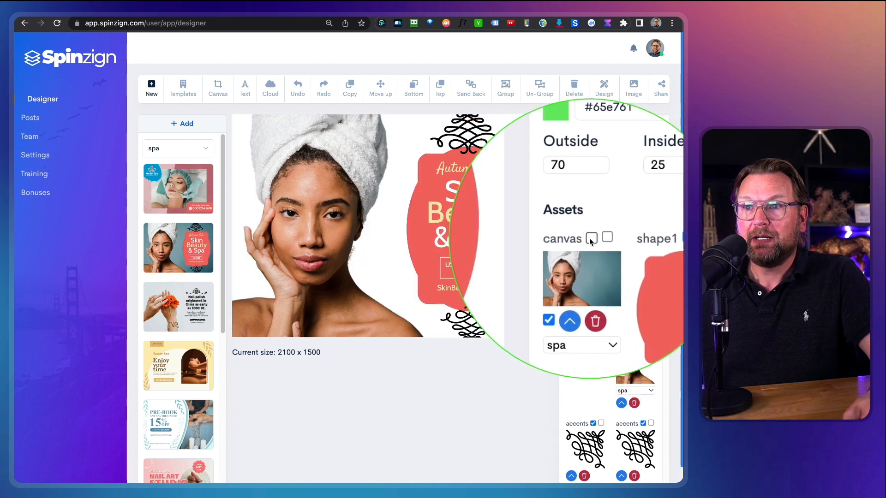
pyautogui.click(591, 238)
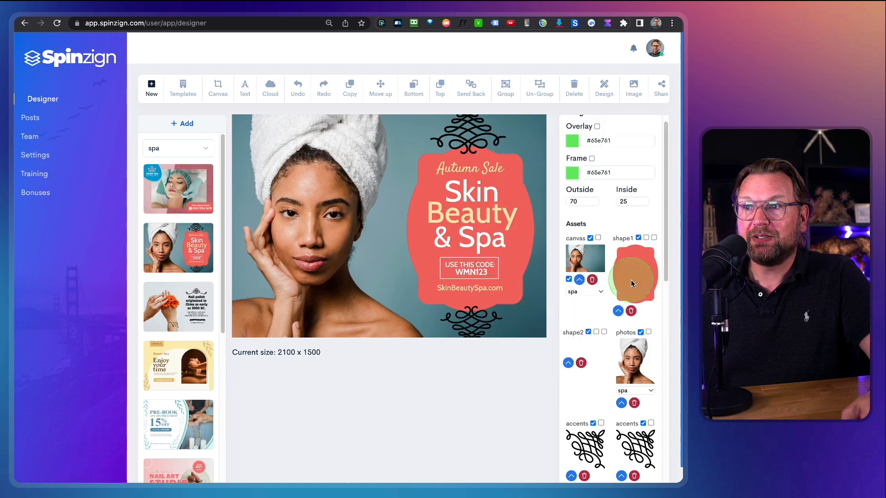
# - Hide the photos asset, checking its absence by switching the canvas background off and back on
pyautogui.click(641, 332)
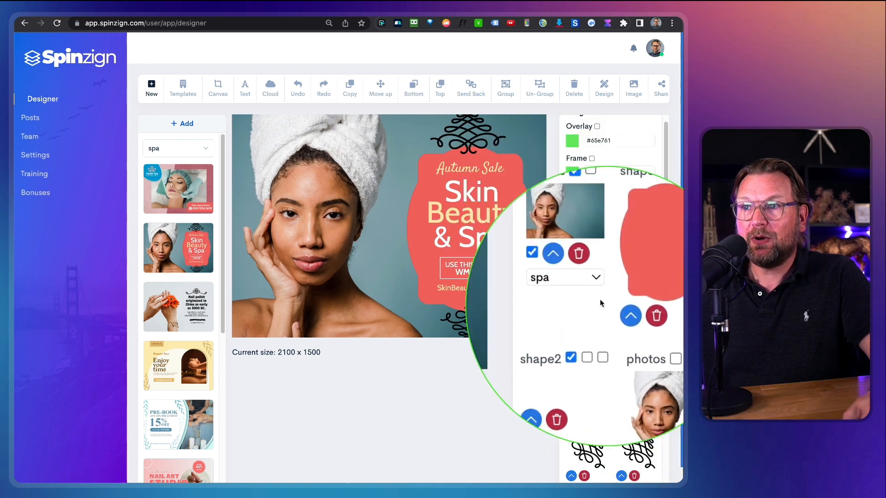
pyautogui.click(591, 238)
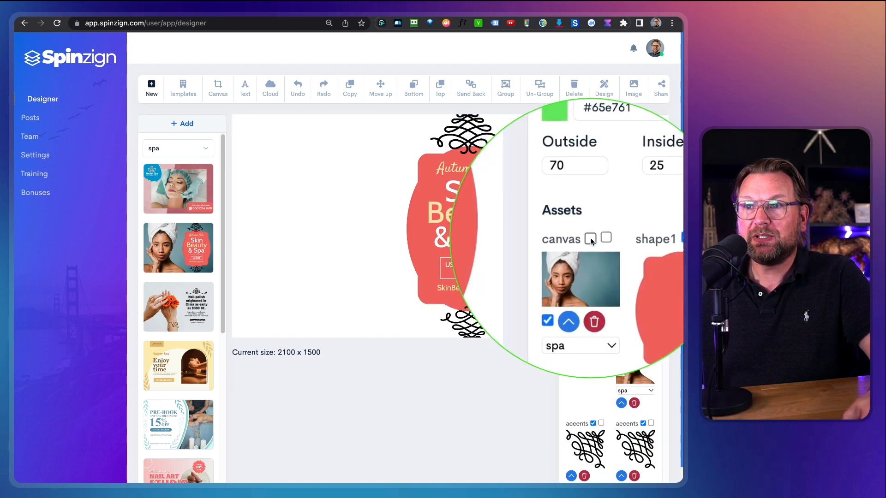
pyautogui.click(591, 238)
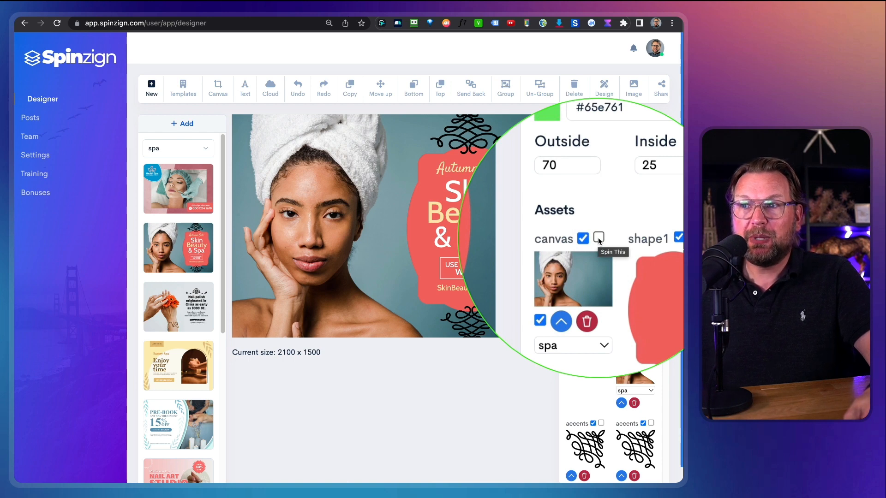
# - Enable spinning for the canvas background image and for the colour of shape1
pyautogui.click(598, 238)
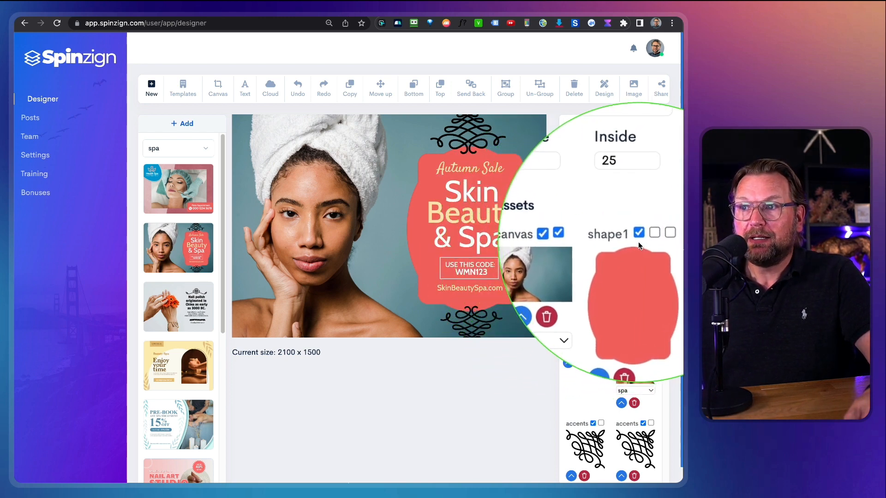
pyautogui.click(632, 257)
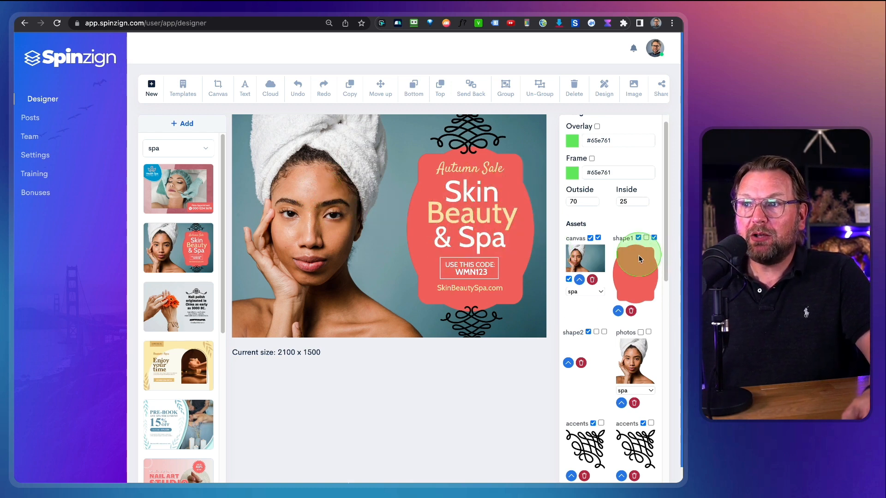
pyautogui.scroll(-5, 637, 277)
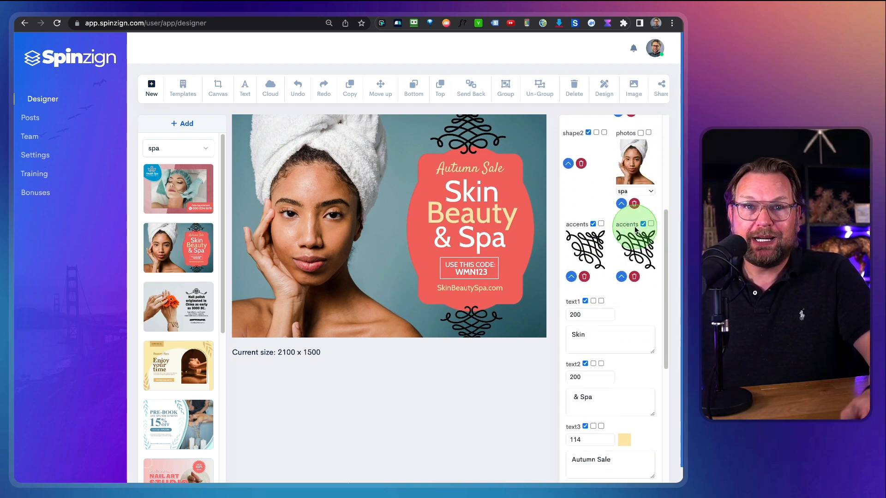
pyautogui.scroll(6, 636, 229)
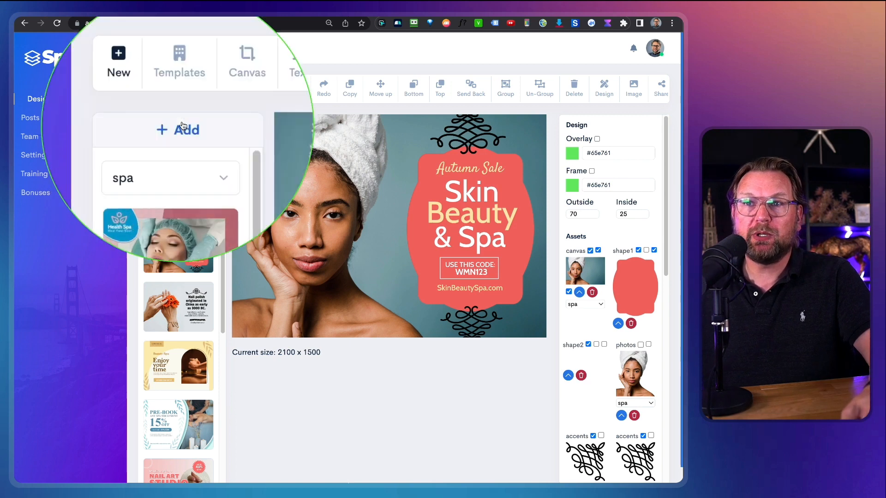
# - Apply the Spin effect to generate variations of the Skin Beauty & Spa design
pyautogui.click(182, 127)
pyautogui.click(164, 190)
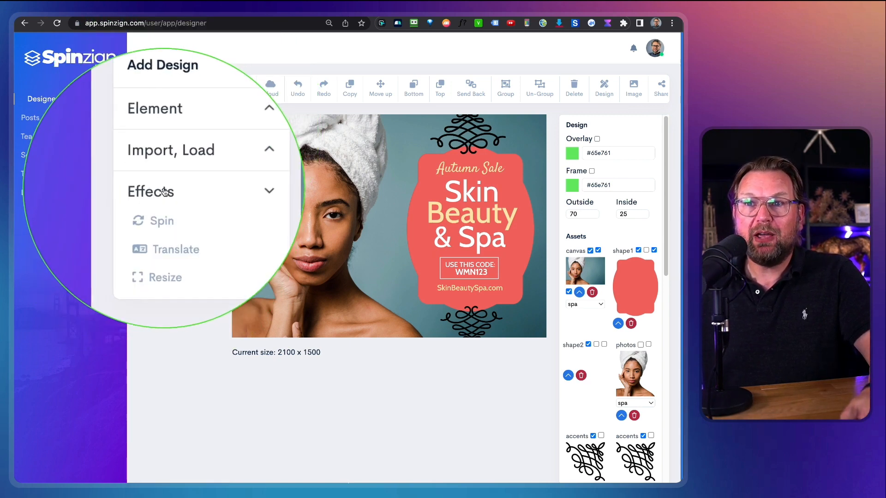
pyautogui.click(160, 205)
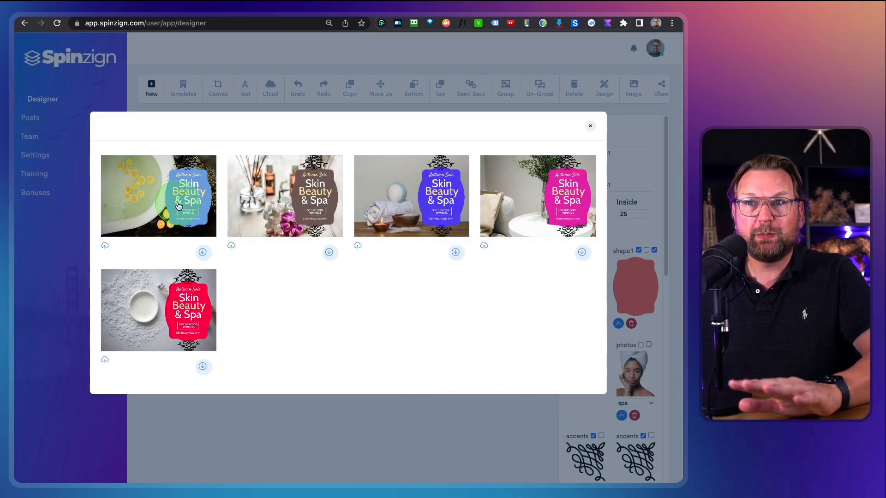
# - Examine the generated Skin Beauty & Spa variations up close, comparing their backgrounds and badge colours, then close the results
pyautogui.scroll(5, 179, 205)
pyautogui.hscroll(3, 396, 233)
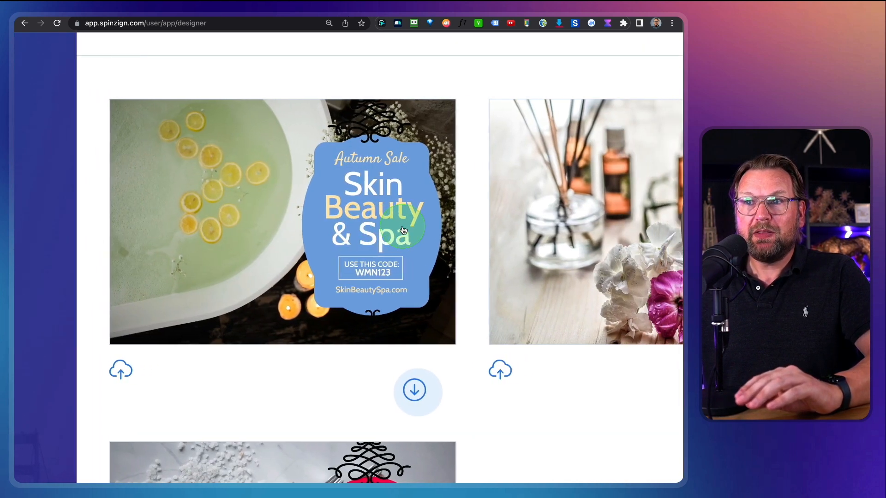
pyautogui.hscroll(2, 402, 229)
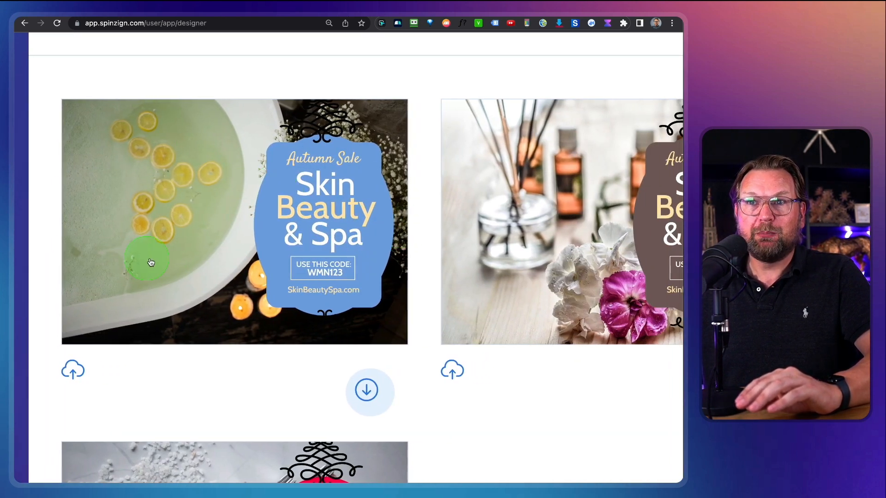
pyautogui.hscroll(8, 249, 208)
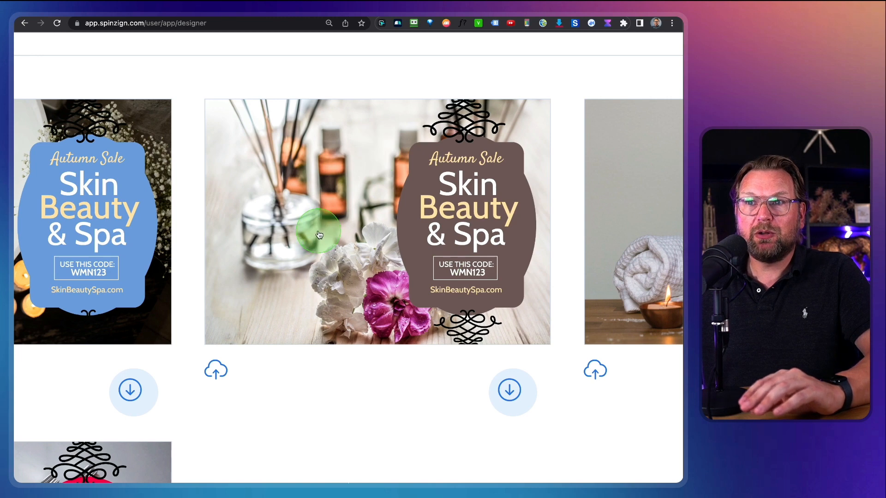
pyautogui.hscroll(2, 318, 235)
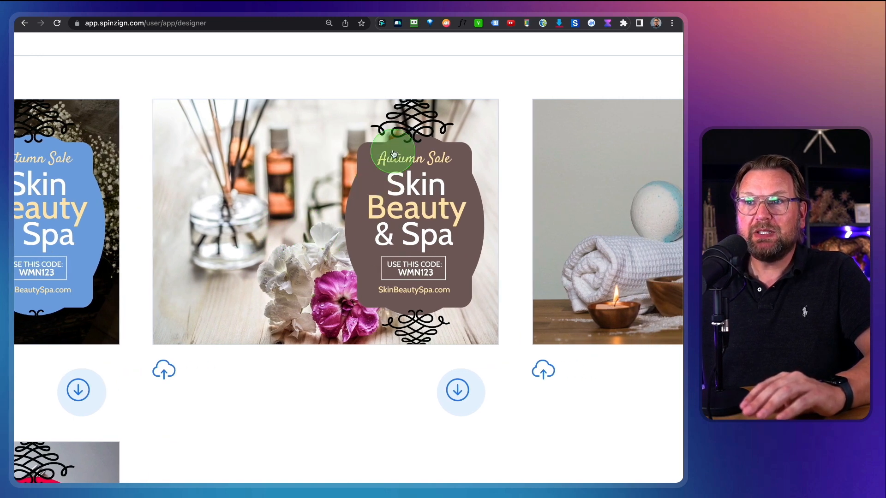
pyautogui.hscroll(13, 345, 181)
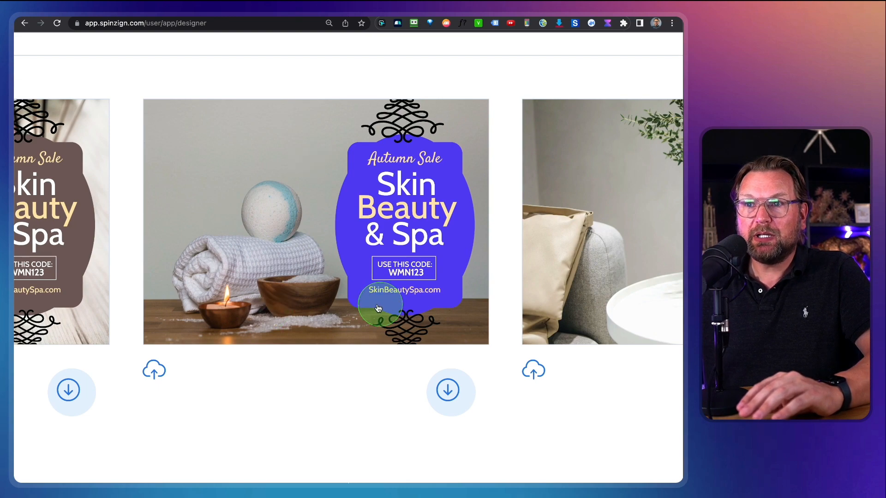
pyautogui.hscroll(20, 375, 301)
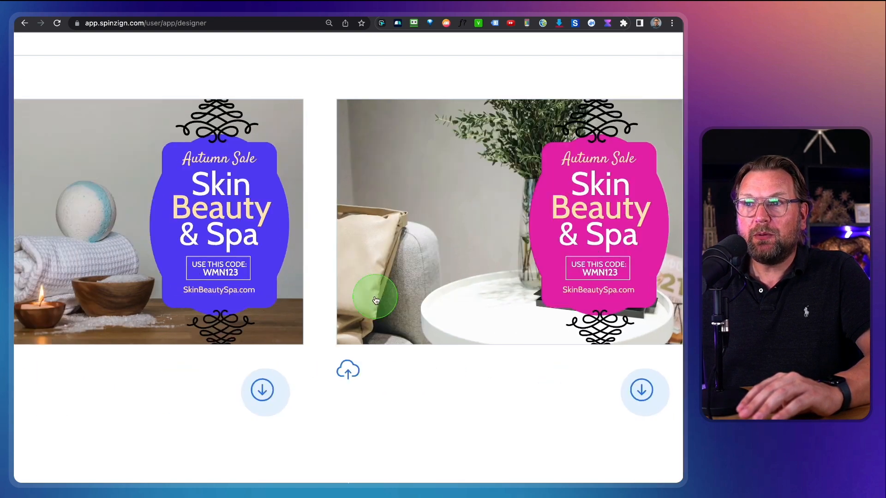
pyautogui.hscroll(-3, 375, 300)
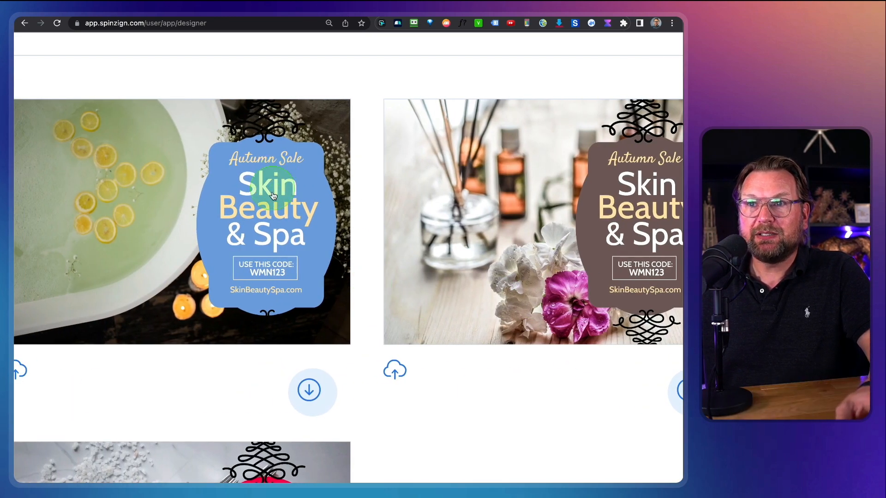
pyautogui.scroll(-6, 282, 202)
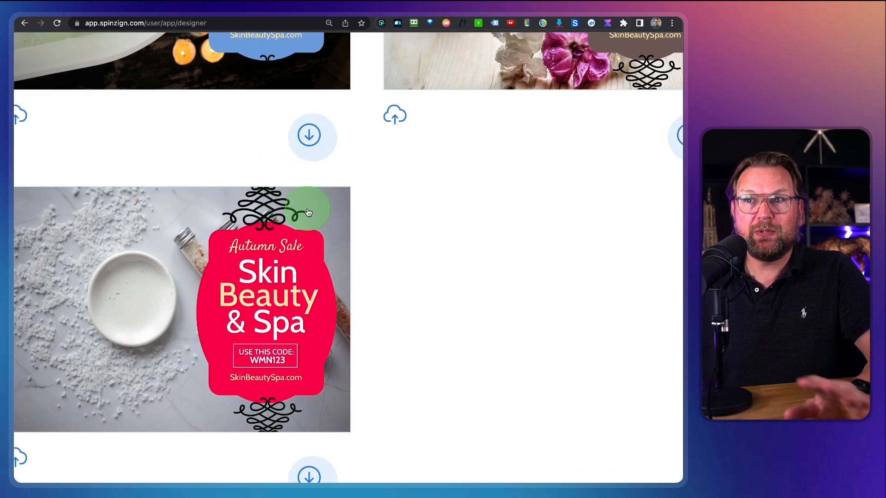
pyautogui.scroll(-5, 314, 211)
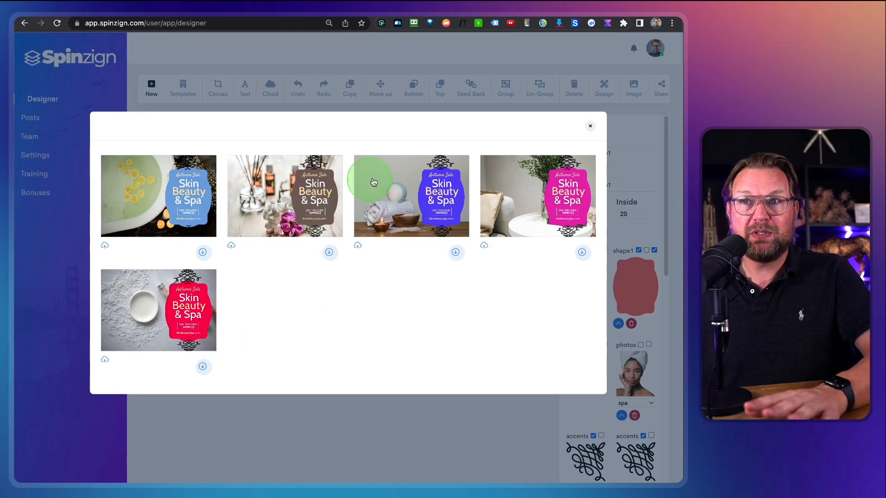
pyautogui.click(590, 129)
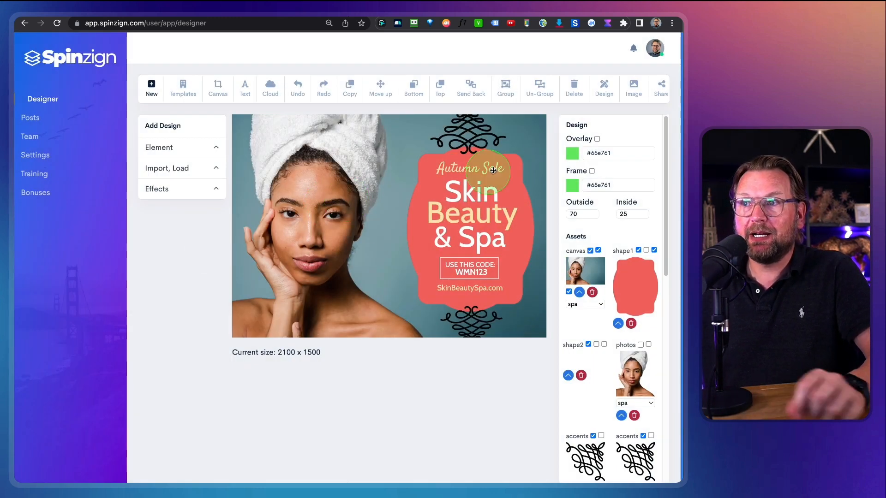
# - Go from the design to the post composer and look over the social networks available for connecting accounts
pyautogui.click(660, 88)
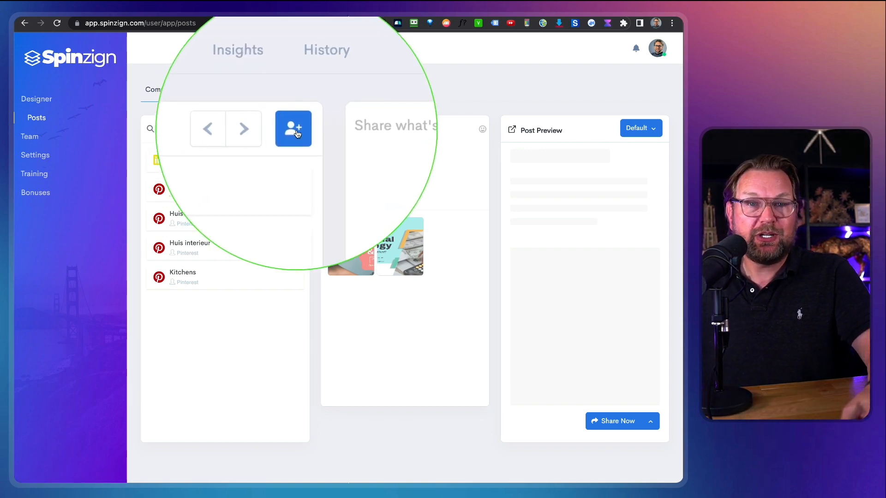
pyautogui.click(297, 133)
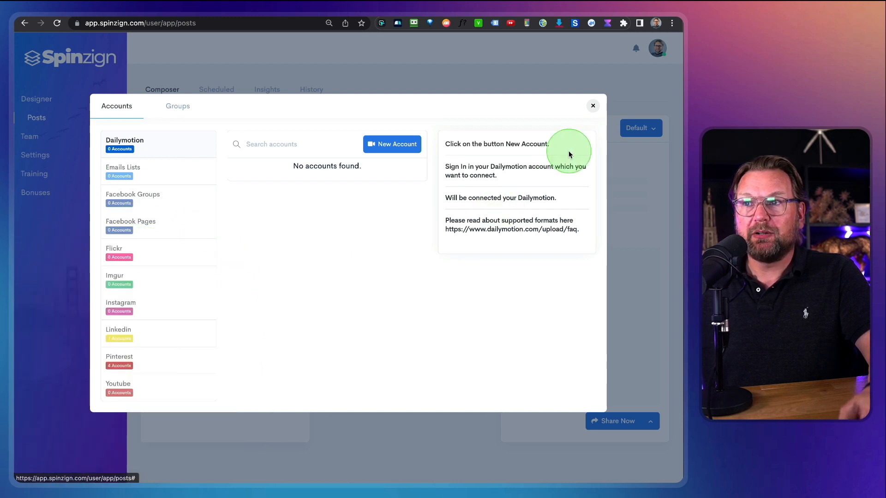
pyautogui.click(593, 108)
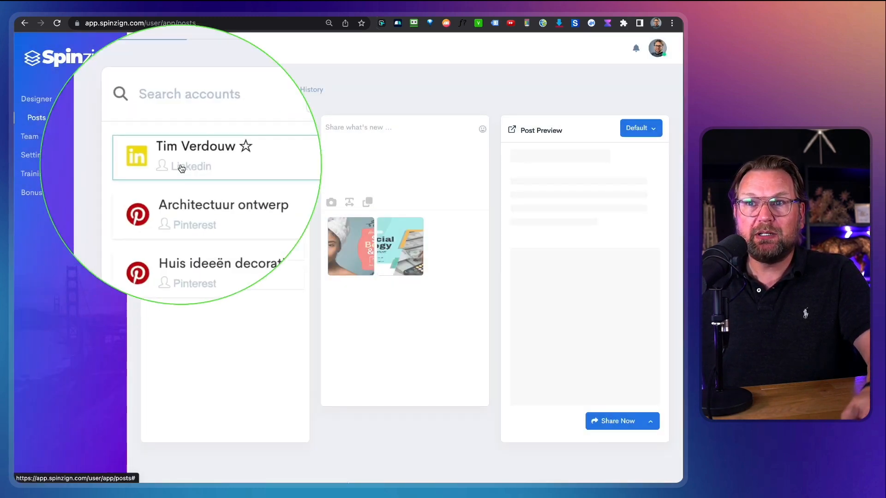
# - Compose a post reading "Title" for the Pinterest boards Architectuur ontwerp and Huis ideeën decoratie, selecting the spa image
pyautogui.click(222, 189)
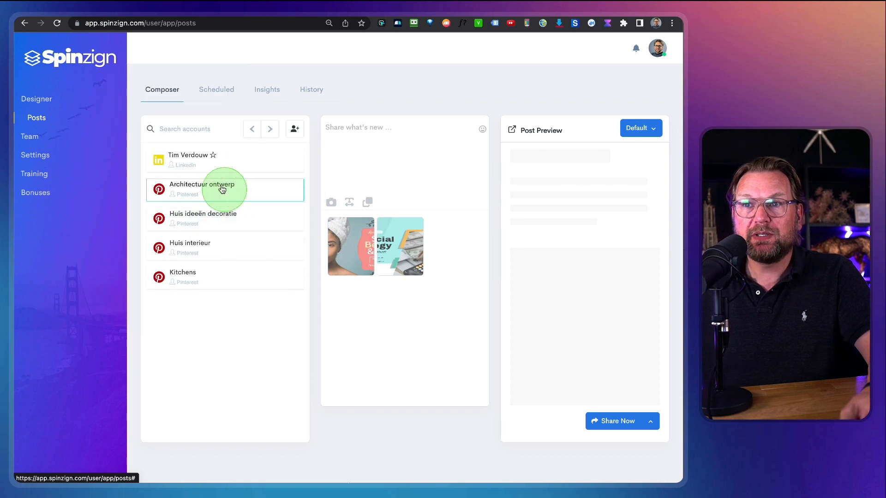
pyautogui.click(240, 211)
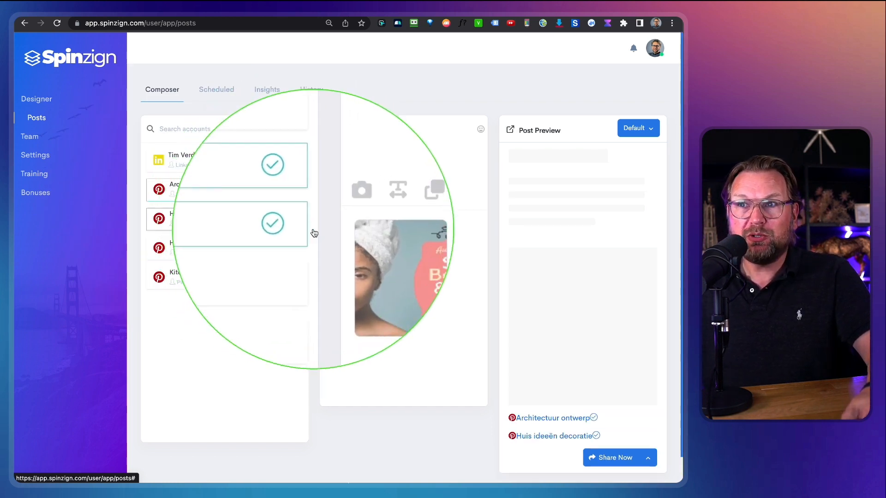
pyautogui.moveTo(403, 229); pyautogui.dragTo(372, 255)
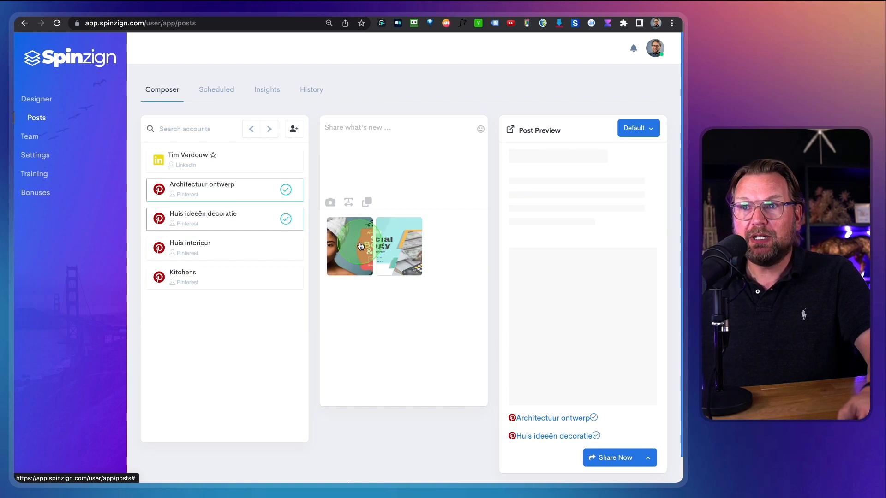
pyautogui.click(360, 246)
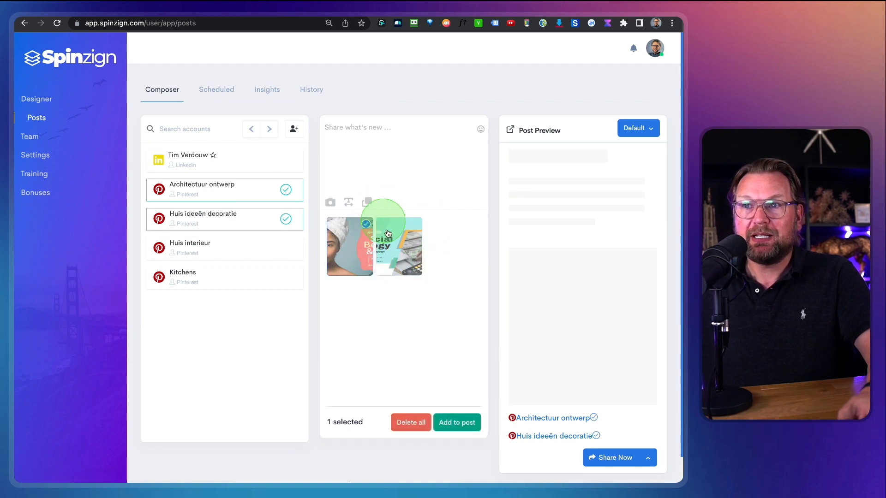
pyautogui.click(361, 137)
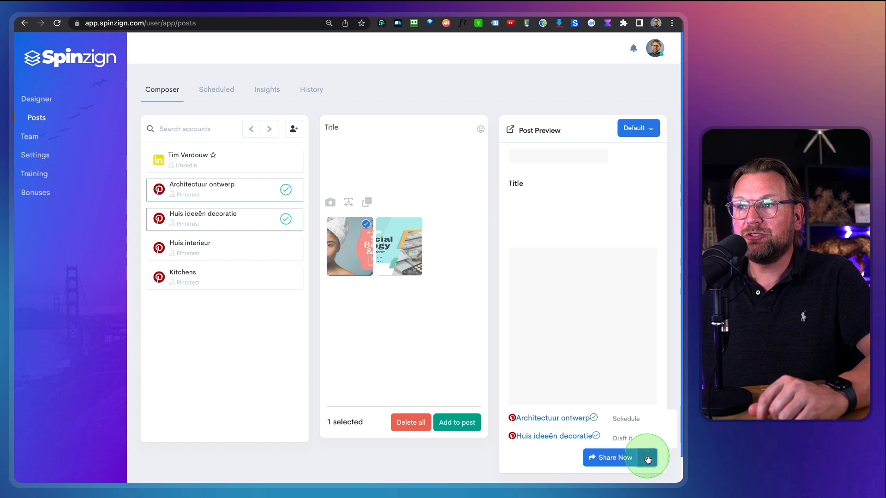
# - Schedule the post for June 16, 2023 at 08:00 AM and check it in the scheduled posts calendar
pyautogui.click(626, 420)
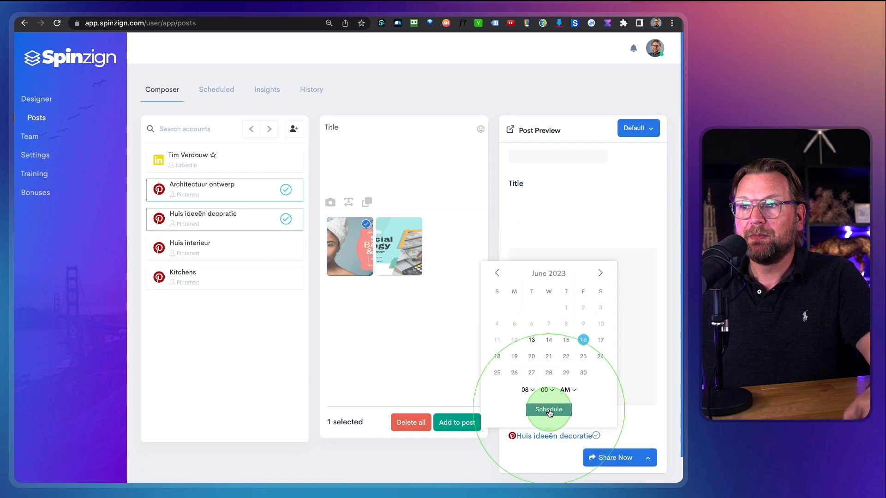
pyautogui.click(553, 406)
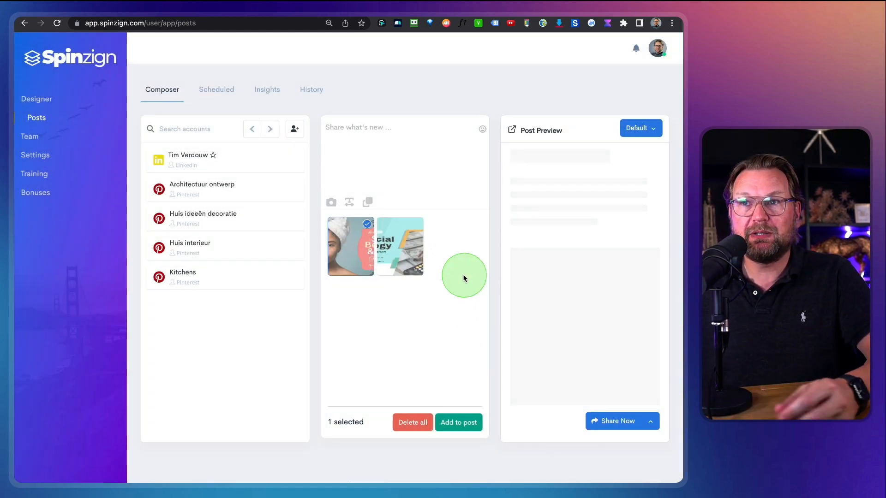
pyautogui.click(216, 89)
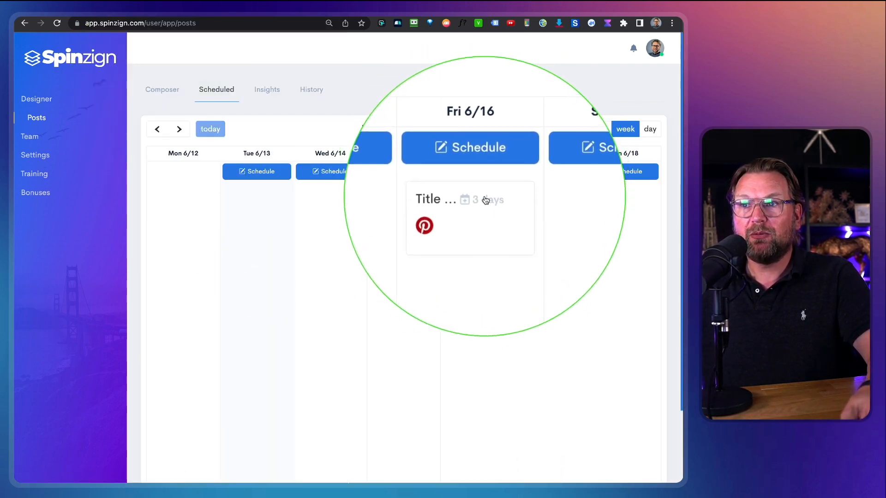
pyautogui.click(477, 225)
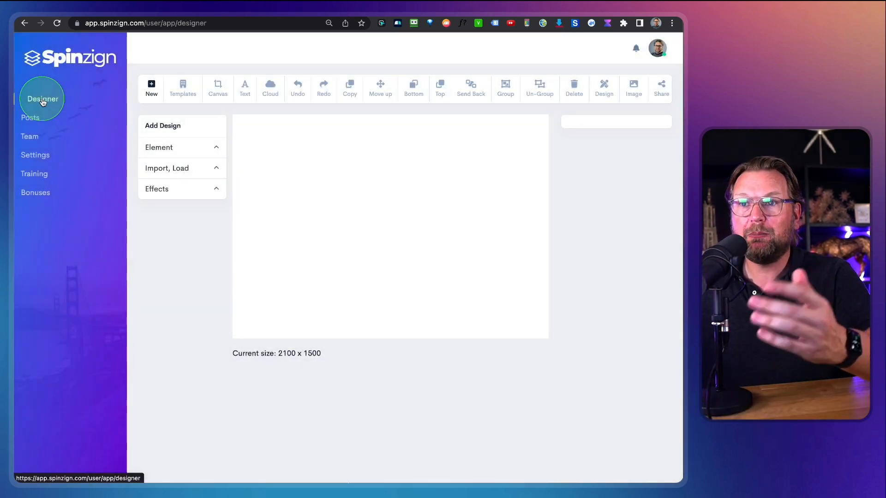
# - Load the "How much does a car mechanic cost?" template from the designer's car mechanic category
pyautogui.click(182, 87)
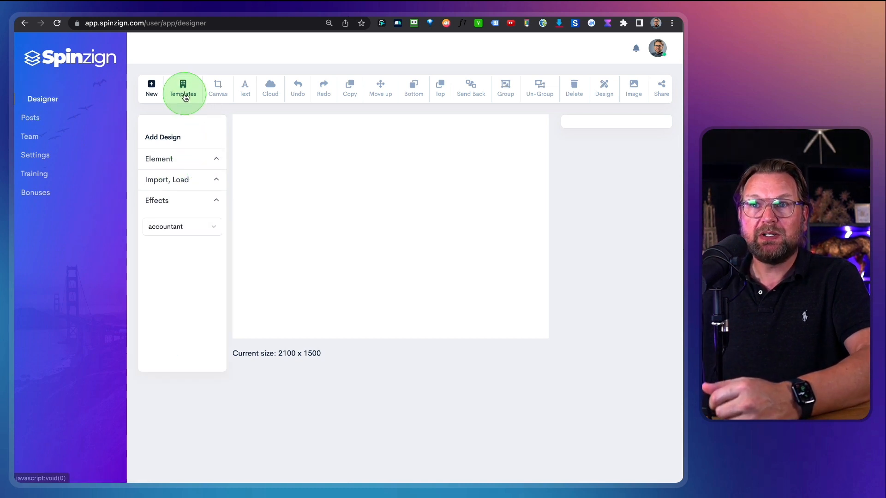
pyautogui.click(187, 143)
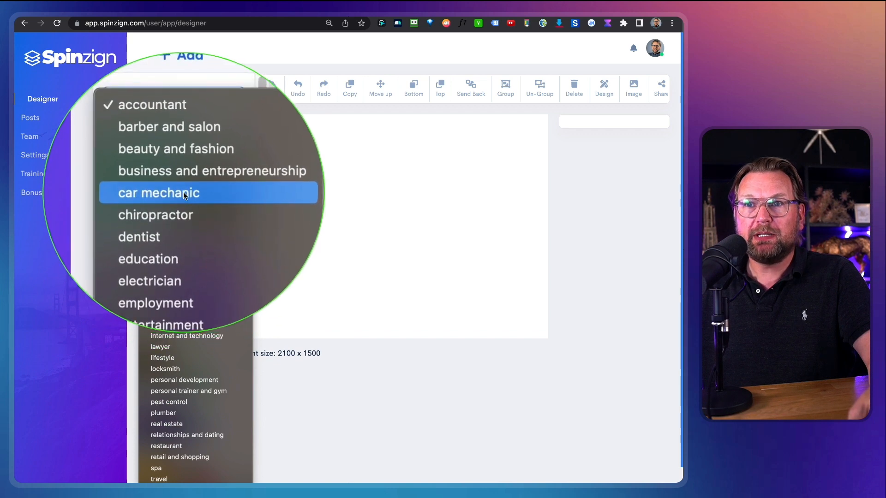
pyautogui.click(184, 192)
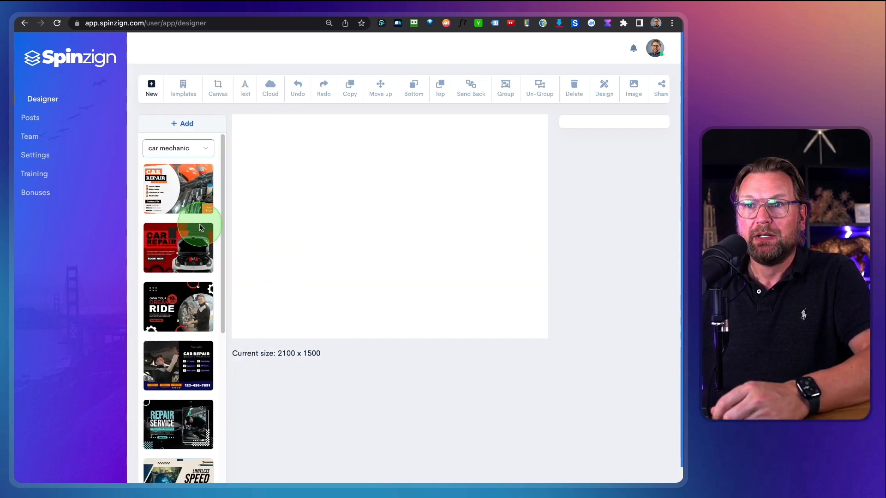
pyautogui.scroll(-3, 199, 229)
pyautogui.scroll(-3, 199, 229)
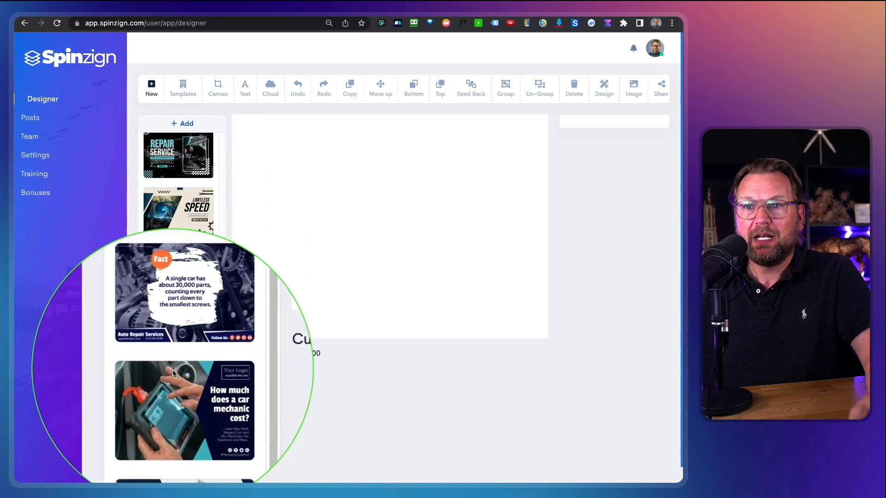
pyautogui.click(174, 392)
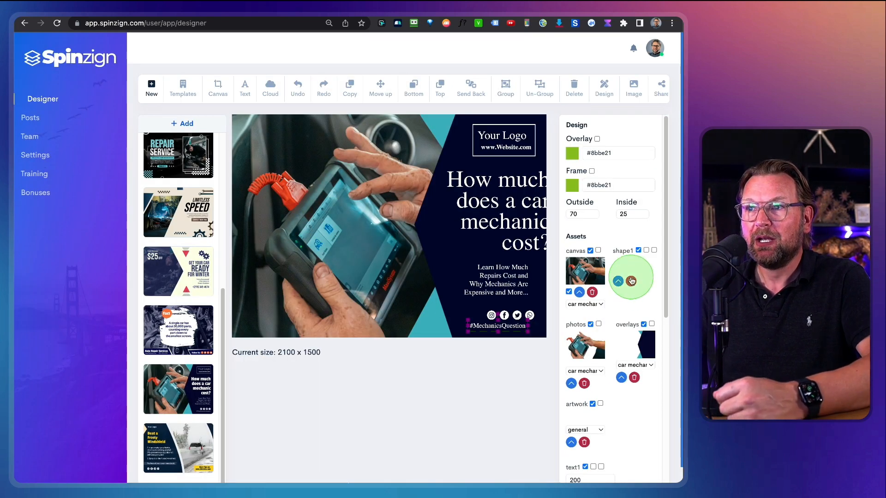
# - Enable spinning for the canvas background image and for the overlays asset of the car mechanic design
pyautogui.click(598, 250)
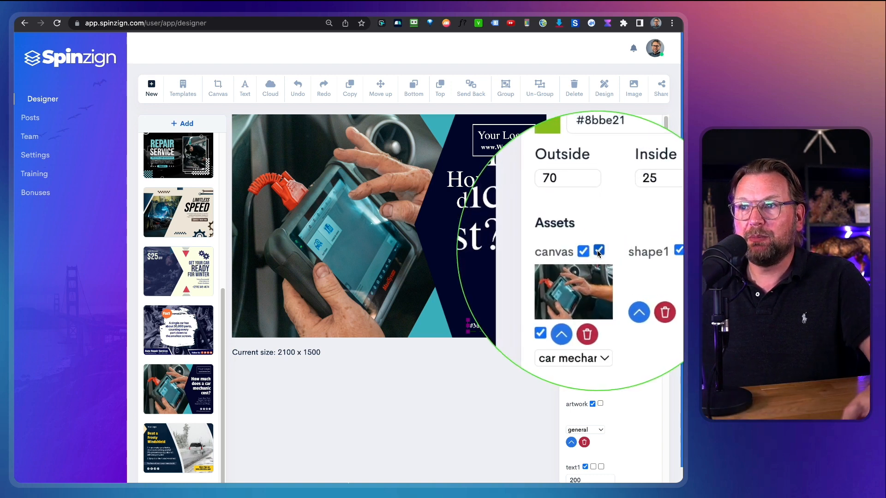
pyautogui.scroll(-3, 638, 335)
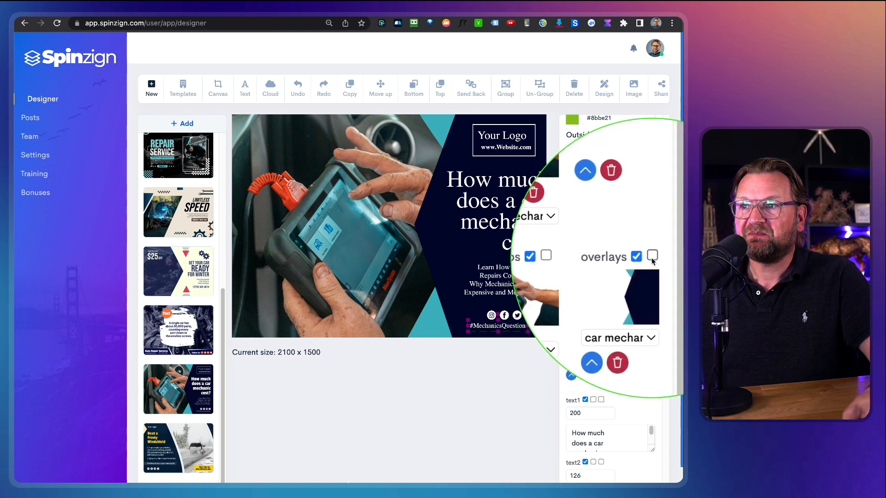
pyautogui.click(652, 257)
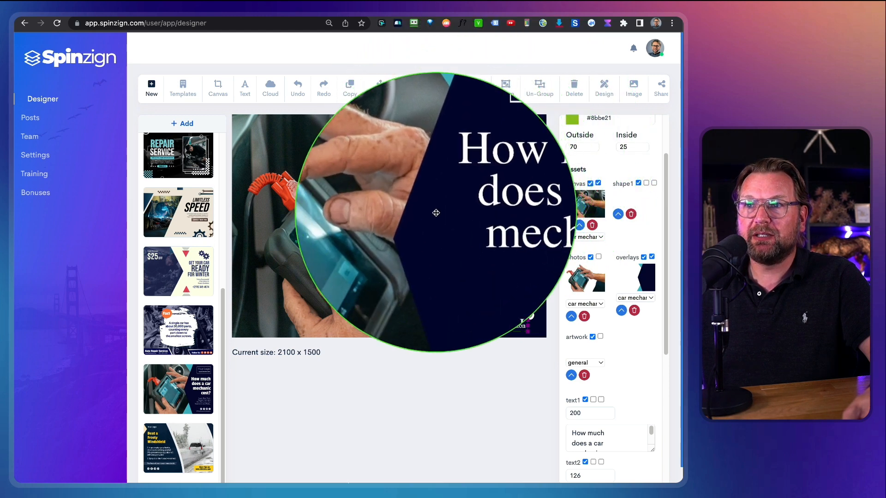
# - Apply the Spin effect to the car mechanic design and look over the generated variations
pyautogui.click(169, 127)
pyautogui.click(164, 192)
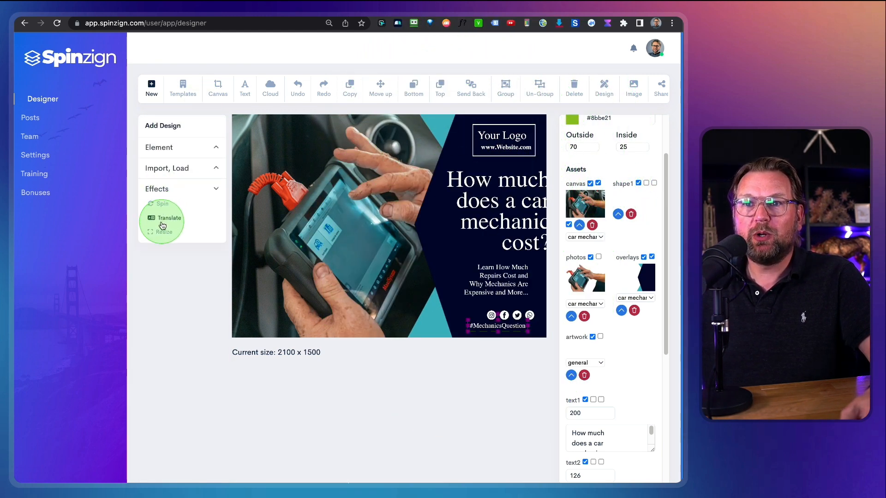
pyautogui.click(164, 204)
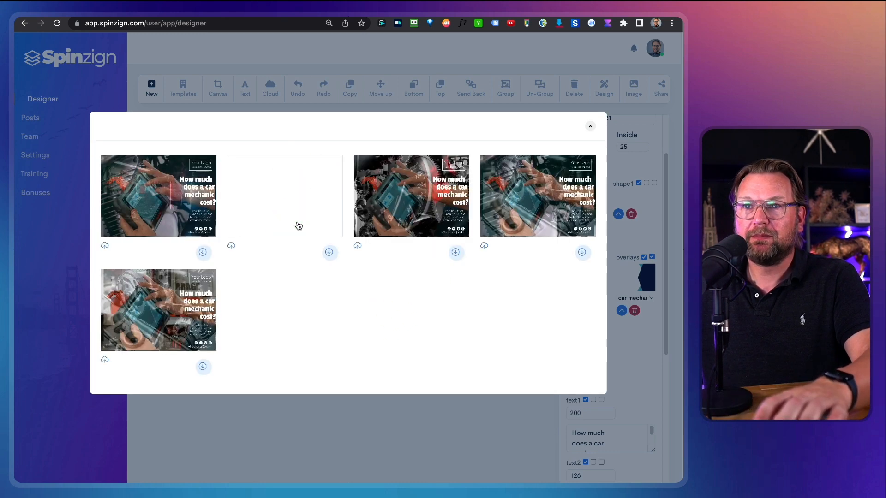
pyautogui.scroll(5, 189, 201)
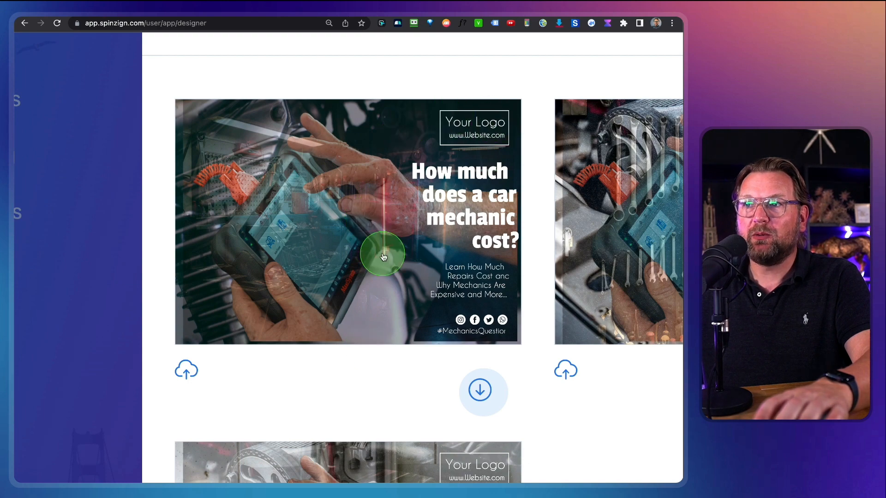
pyautogui.hscroll(10, 383, 256)
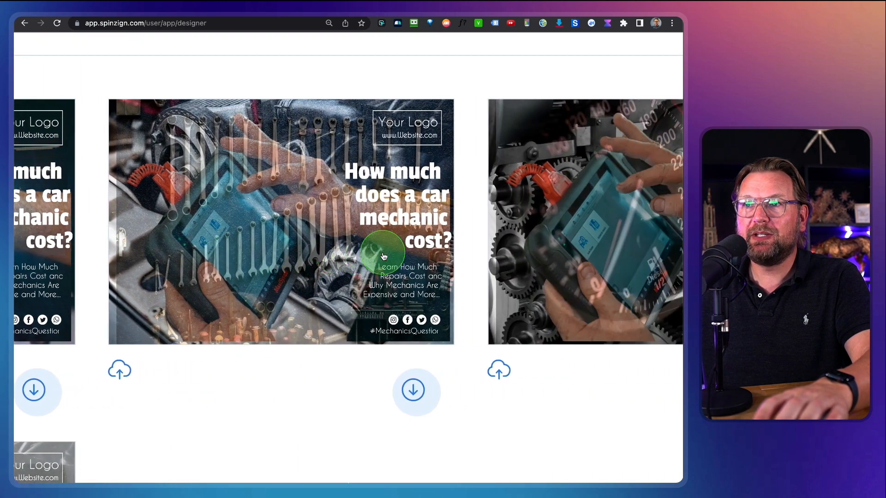
pyautogui.hscroll(4, 382, 256)
pyautogui.scroll(-5, 384, 254)
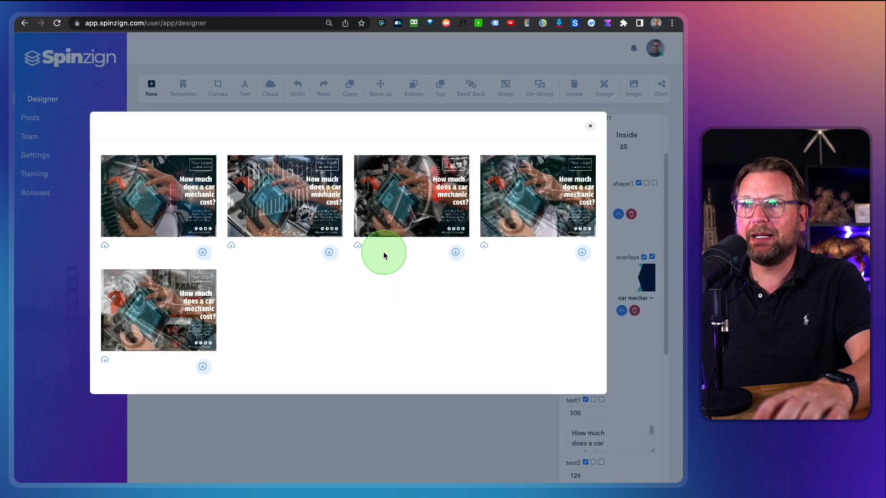
# - Close the generated variations and load the purple "We are experts in financial matters" template from the accountant category
pyautogui.click(586, 125)
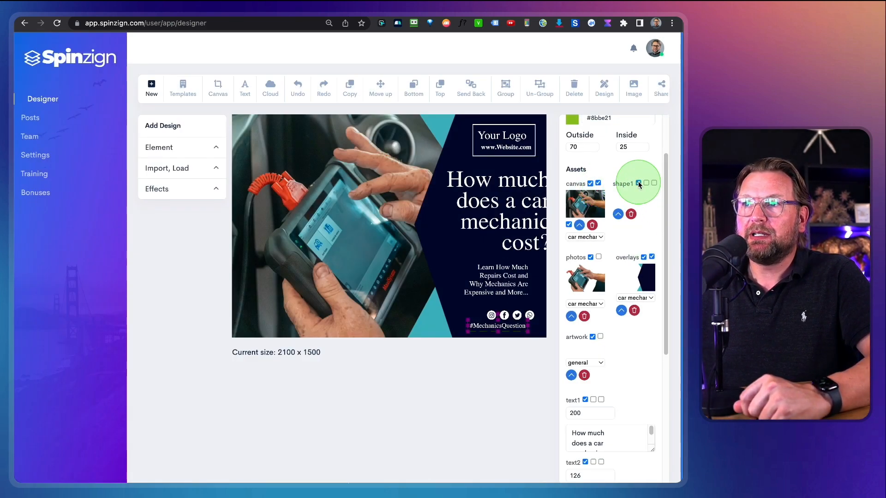
pyautogui.click(195, 98)
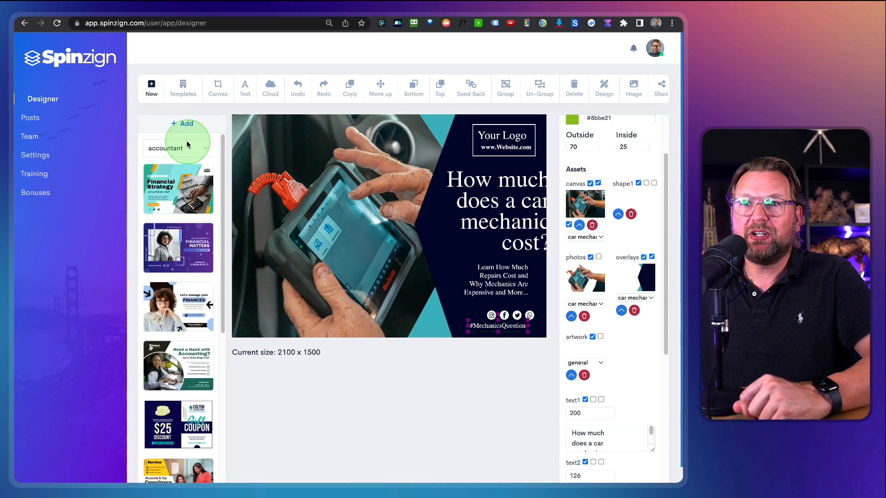
pyautogui.click(167, 249)
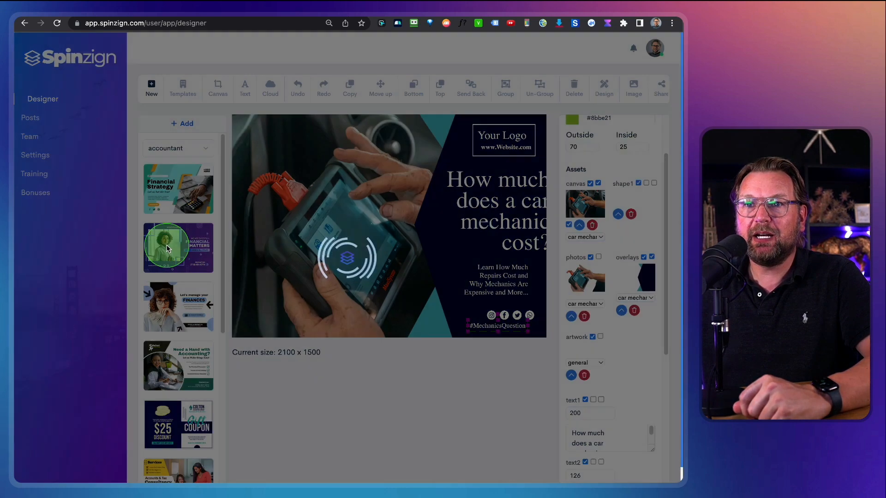
pyautogui.click(190, 262)
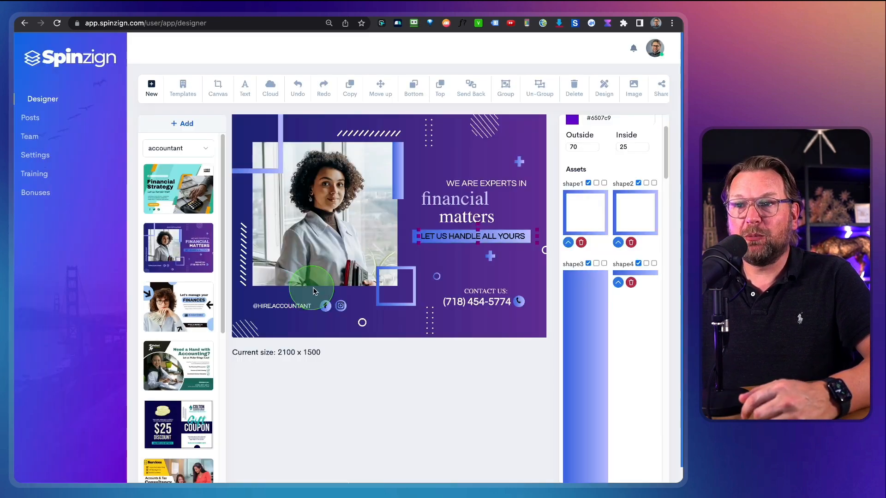
# - Turn off the second photos asset of the accountant design and enable spinning for the first photos asset
pyautogui.scroll(2, 638, 272)
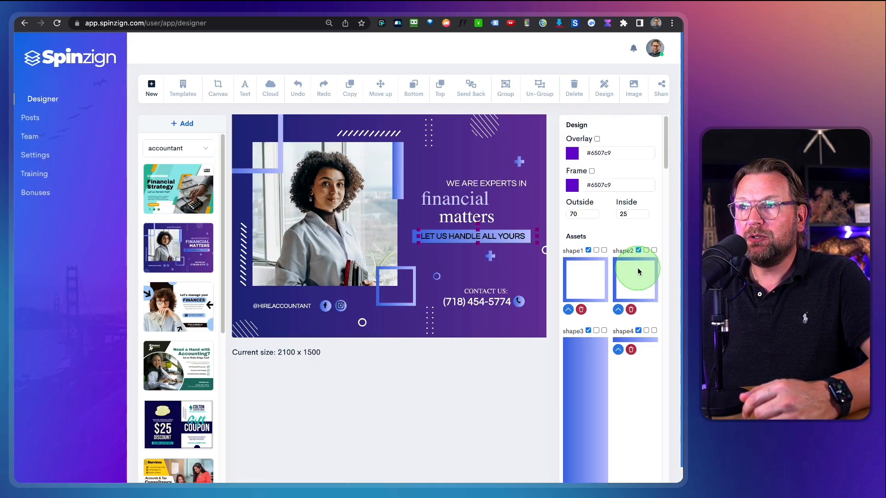
pyautogui.scroll(-10, 638, 272)
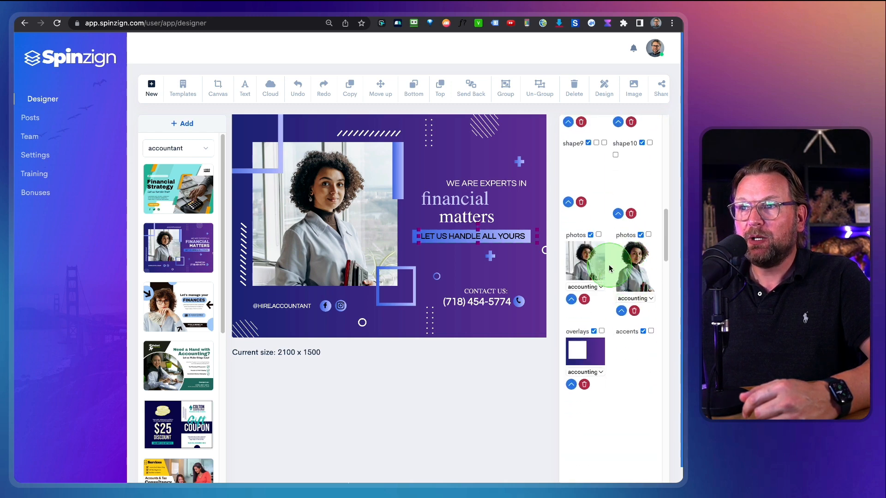
pyautogui.click(641, 236)
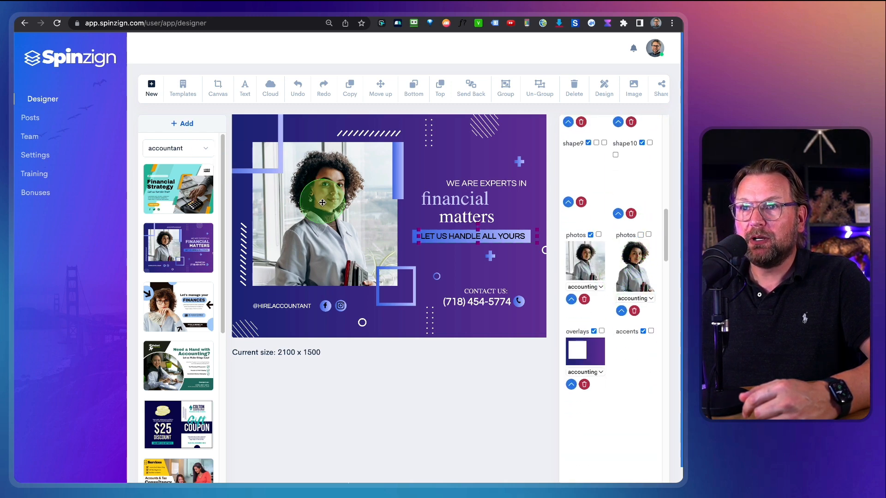
pyautogui.click(599, 236)
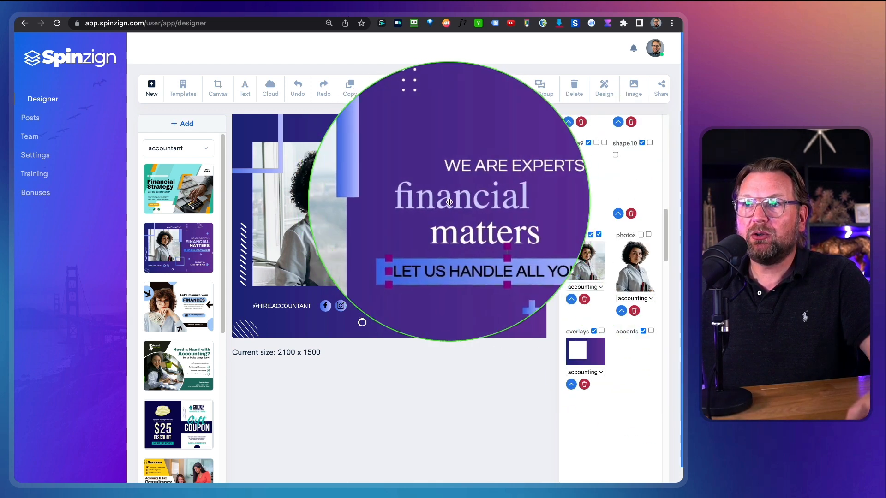
# - Enable spinning for one of the accents assets in the accountant design
pyautogui.scroll(-5, 626, 261)
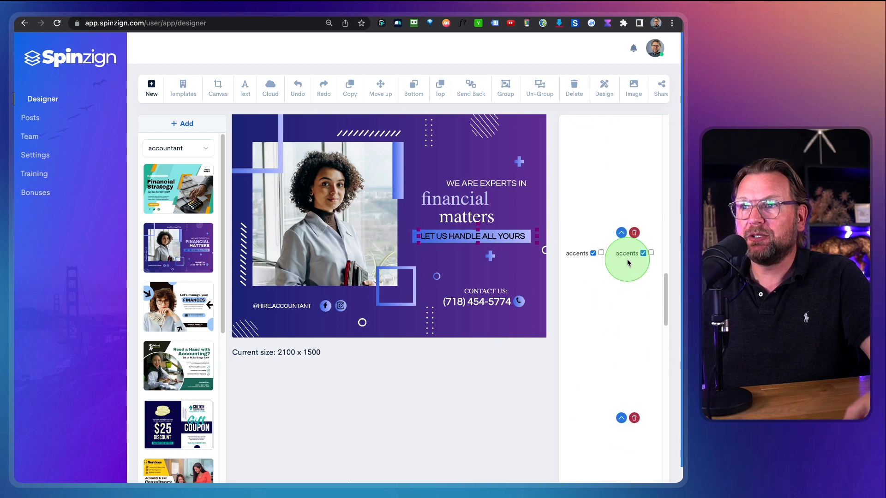
pyautogui.scroll(-5, 628, 263)
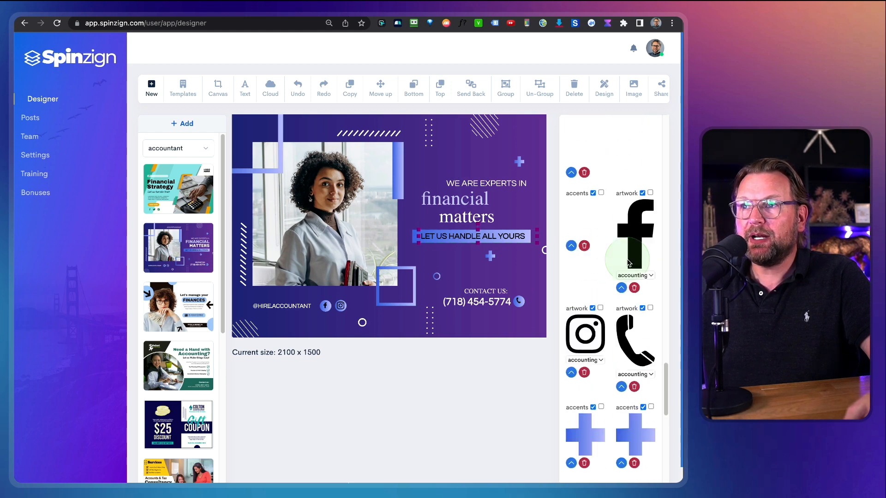
pyautogui.scroll(5, 628, 263)
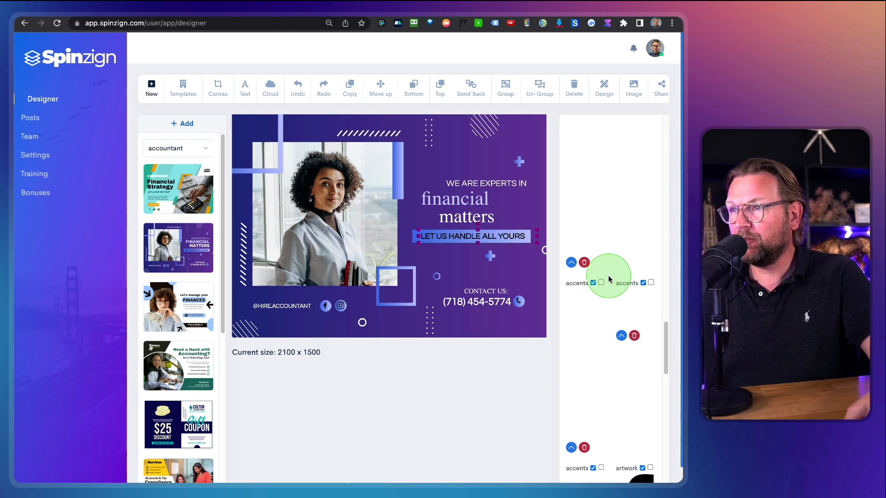
pyautogui.hotkey('ctrl', '-')
pyautogui.hotkey('ctrl', '+')
pyautogui.scroll(-3, 636, 278)
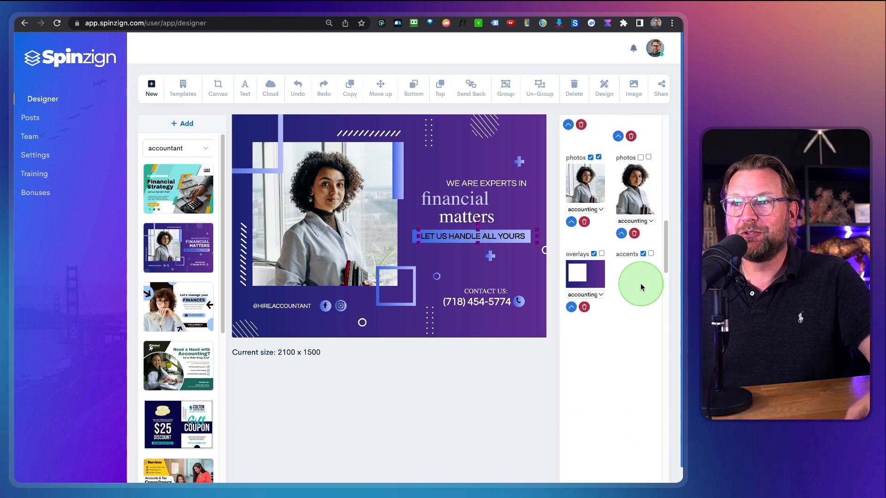
pyautogui.scroll(-4, 633, 336)
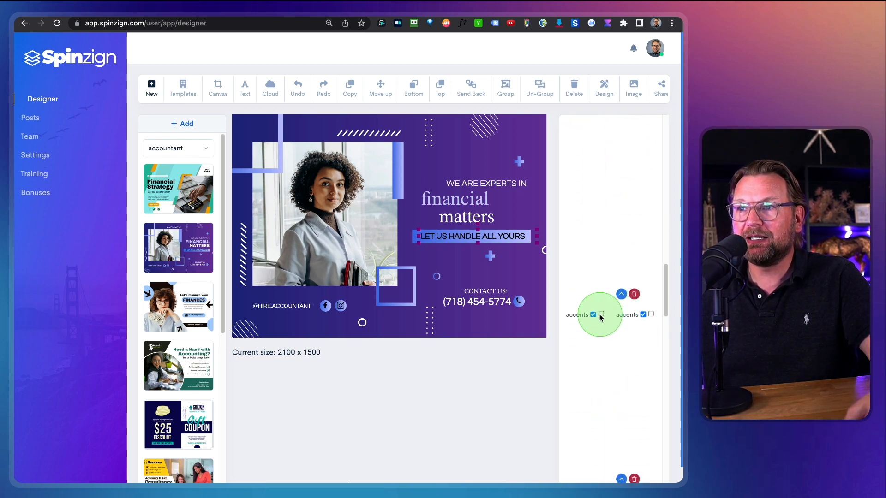
pyautogui.click(601, 315)
pyautogui.click(651, 314)
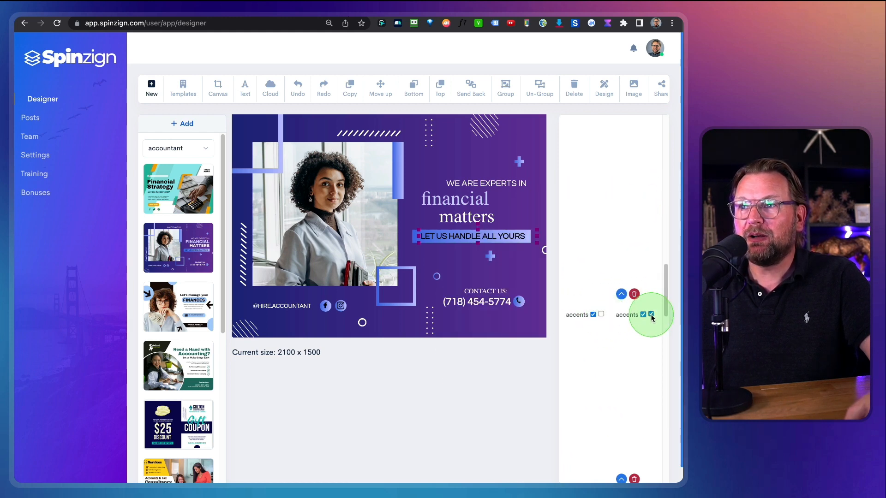
# - Enable color spinning for the text5 asset, "financial"
pyautogui.scroll(-5, 589, 342)
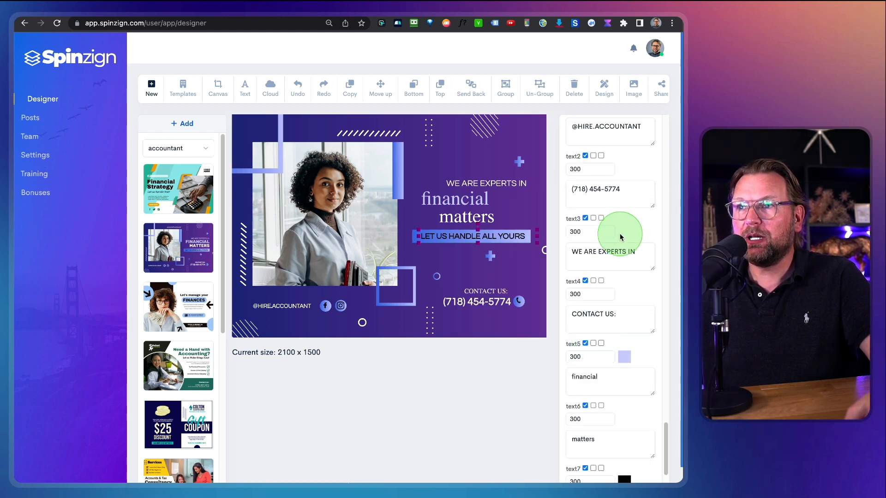
pyautogui.scroll(2, 621, 238)
pyautogui.scroll(1, 611, 238)
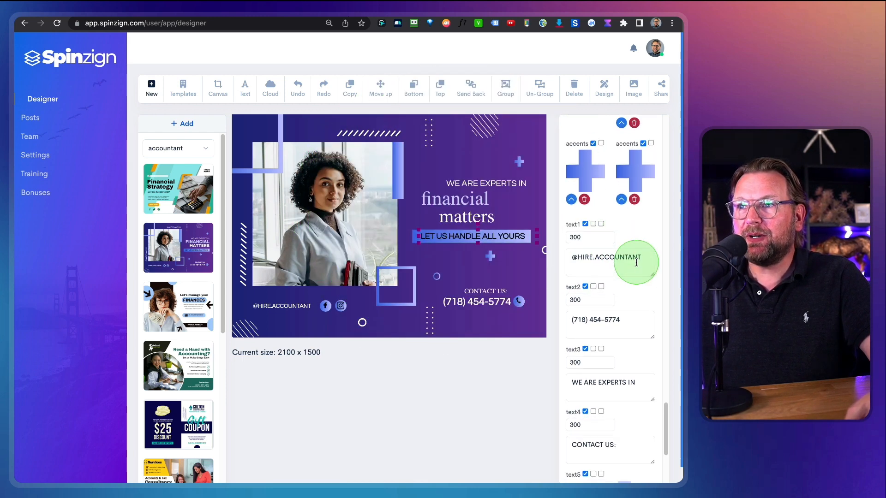
pyautogui.scroll(-4, 633, 249)
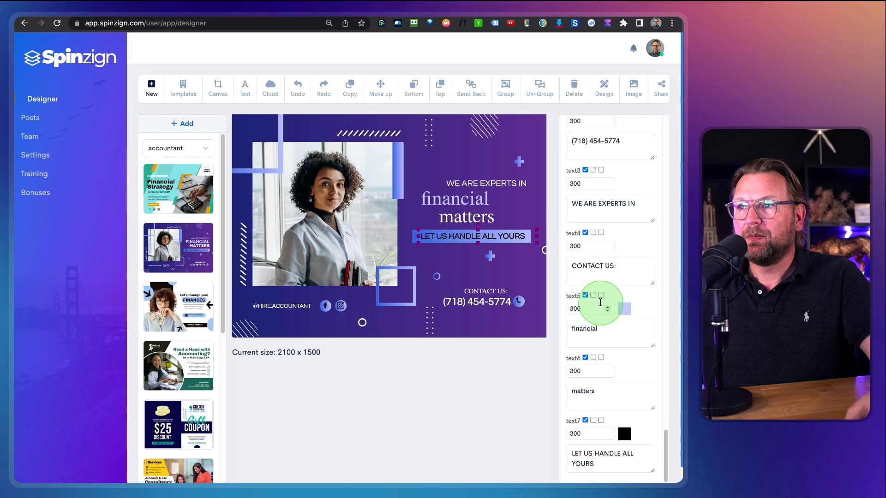
pyautogui.click(600, 295)
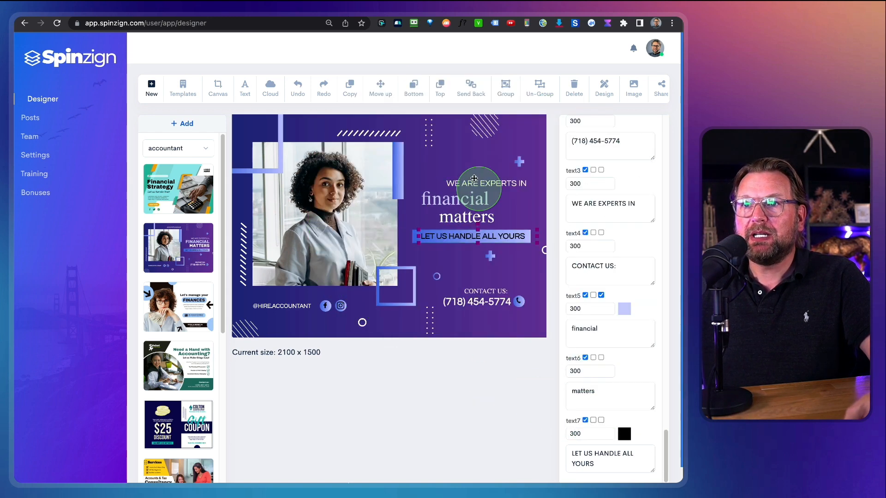
# - Apply the Spin effect to the accountant design and load the variation with the man writing at a desk and pink heading text
pyautogui.click(187, 111)
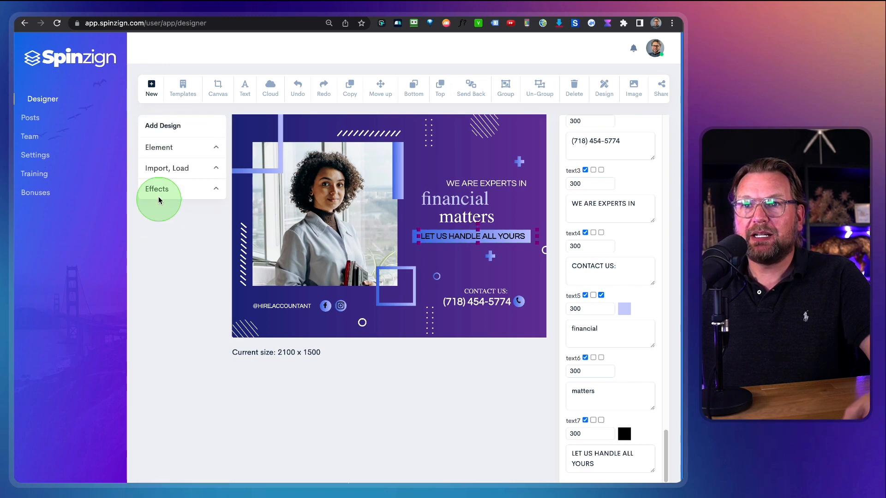
pyautogui.click(160, 203)
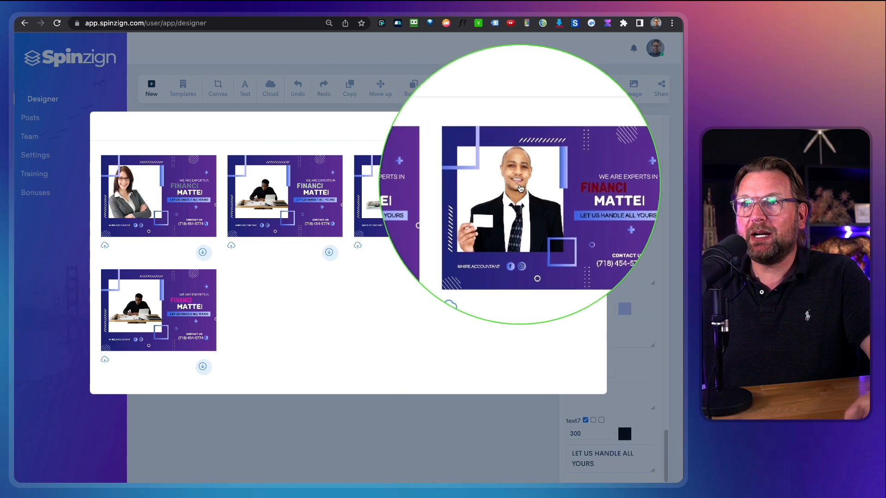
pyautogui.click(131, 307)
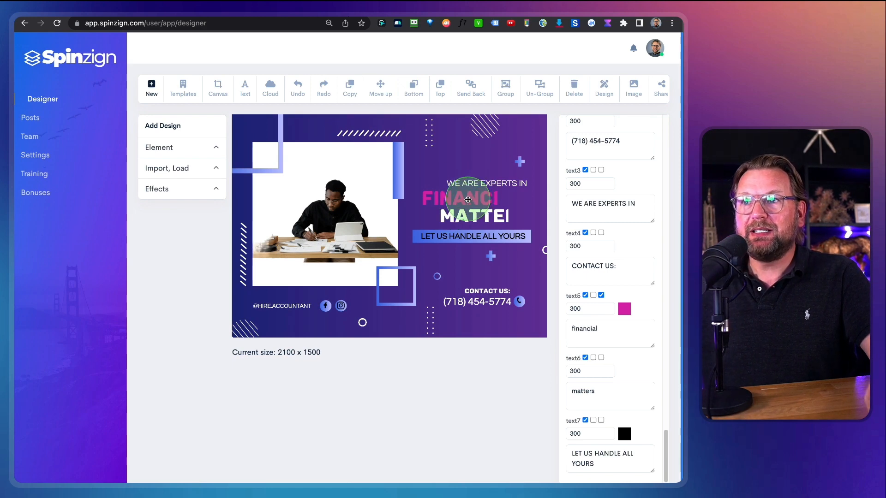
pyautogui.scroll(5, 441, 216)
pyautogui.scroll(-5, 425, 223)
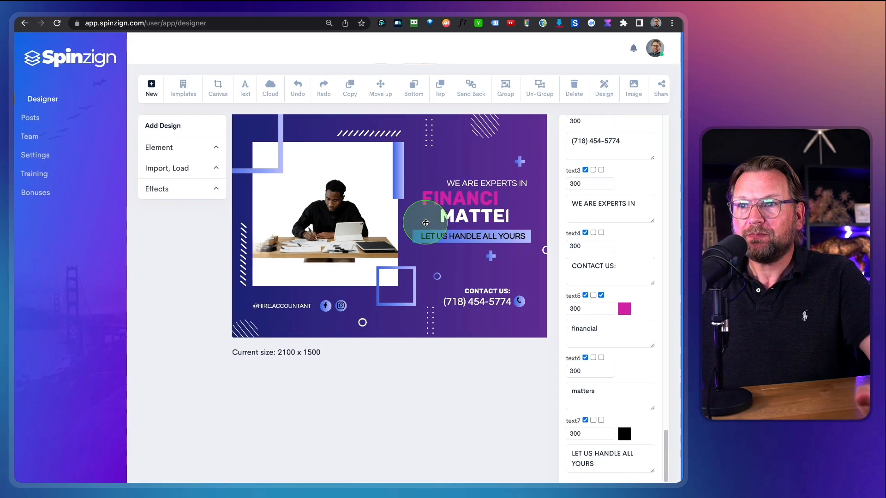
# - Select the desk photo on the canvas, and reopen the designer with a blank canvas
pyautogui.click(347, 197)
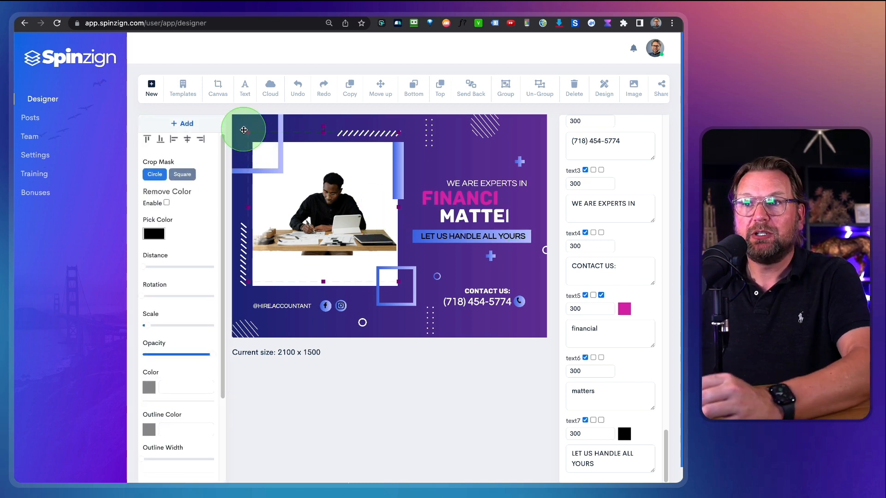
pyautogui.click(180, 98)
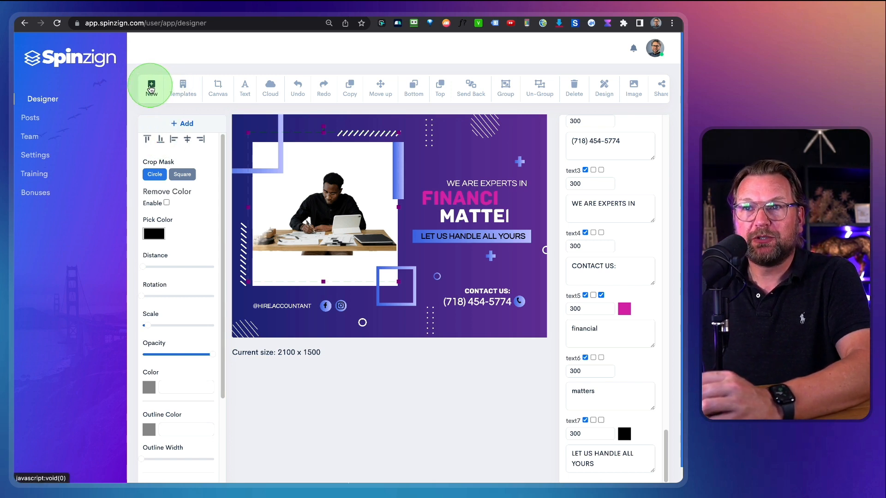
pyautogui.click(48, 101)
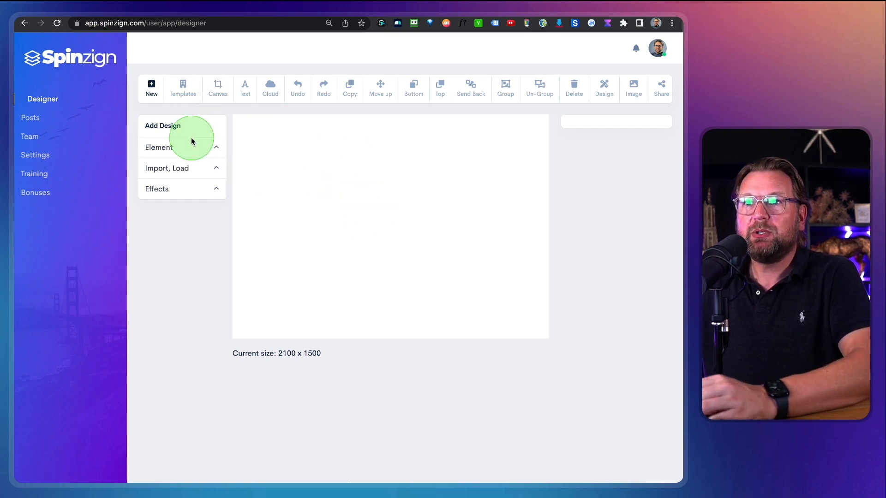
# - Browse the element library's shapes to see which colors and forms are available
pyautogui.click(180, 151)
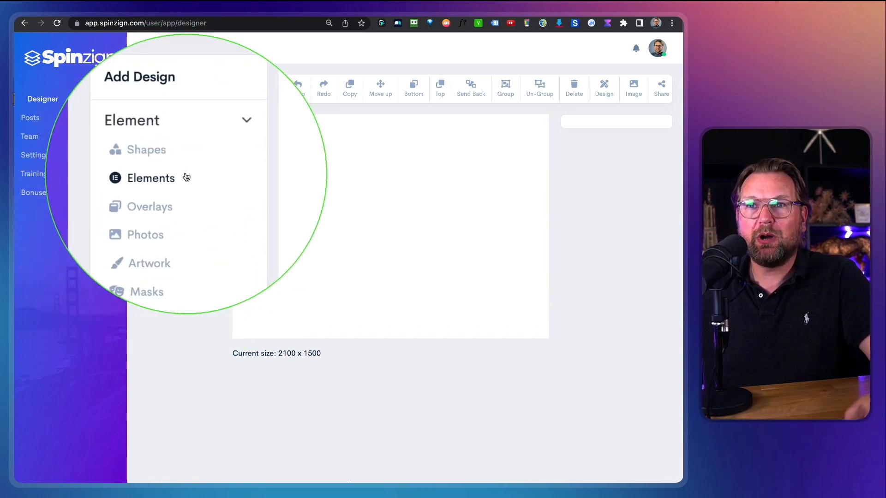
pyautogui.click(167, 162)
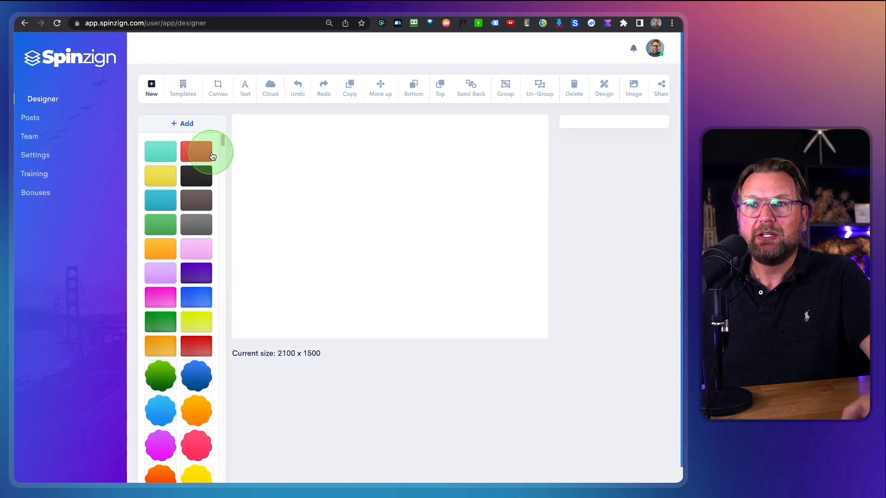
pyautogui.scroll(-3, 212, 157)
pyautogui.scroll(3, 212, 157)
pyautogui.scroll(-8, 198, 171)
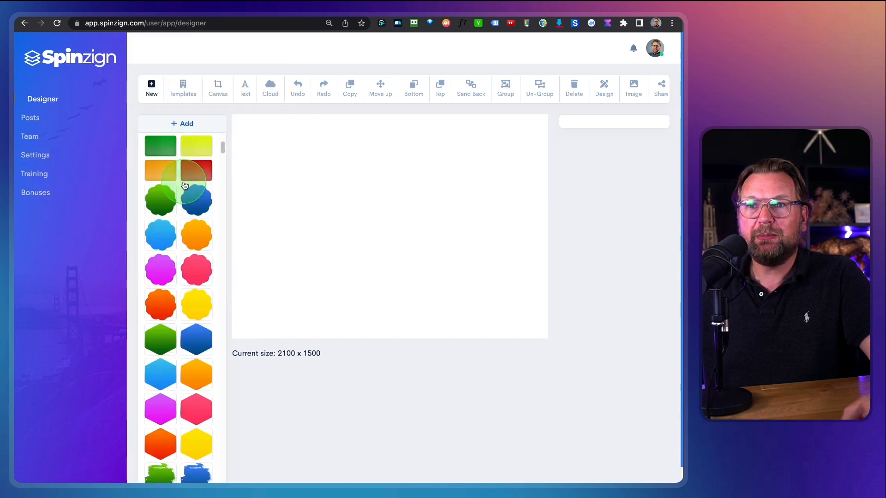
pyautogui.scroll(-10, 185, 185)
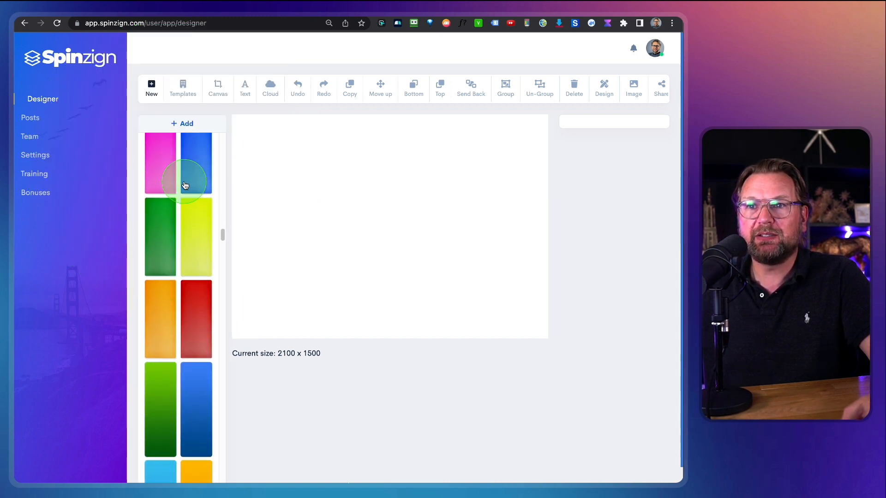
pyautogui.scroll(8, 185, 185)
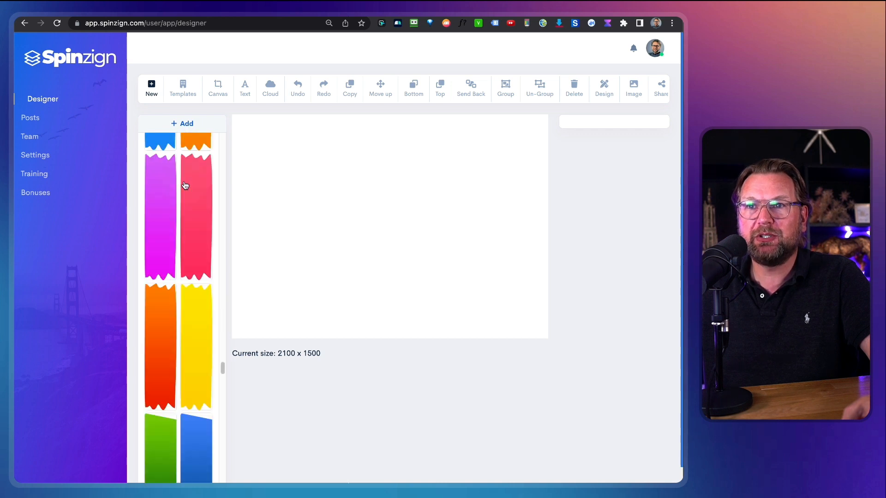
pyautogui.scroll(5, 185, 185)
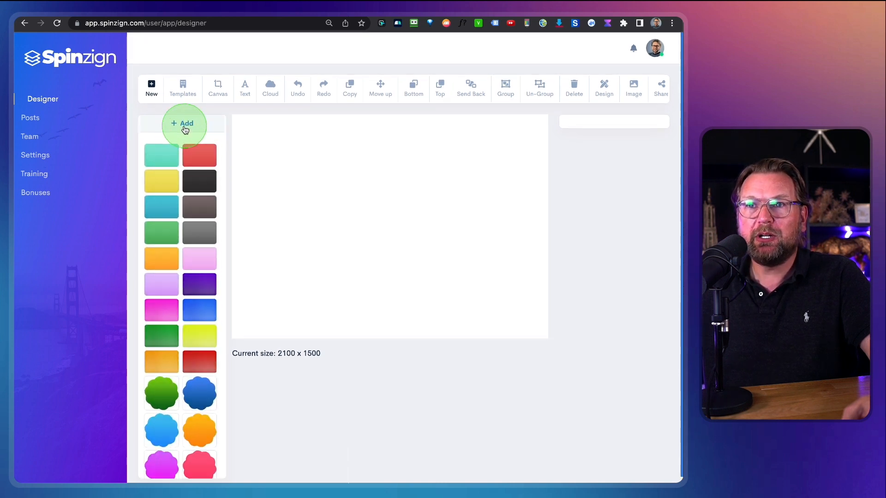
# - Open the Graphics collection of elements and check its categories, keeping accents selected
pyautogui.click(184, 125)
pyautogui.click(170, 148)
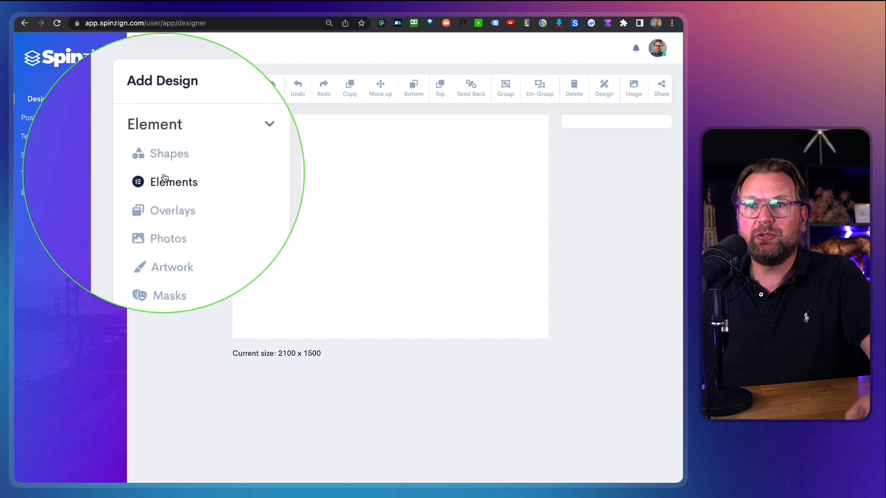
pyautogui.click(162, 175)
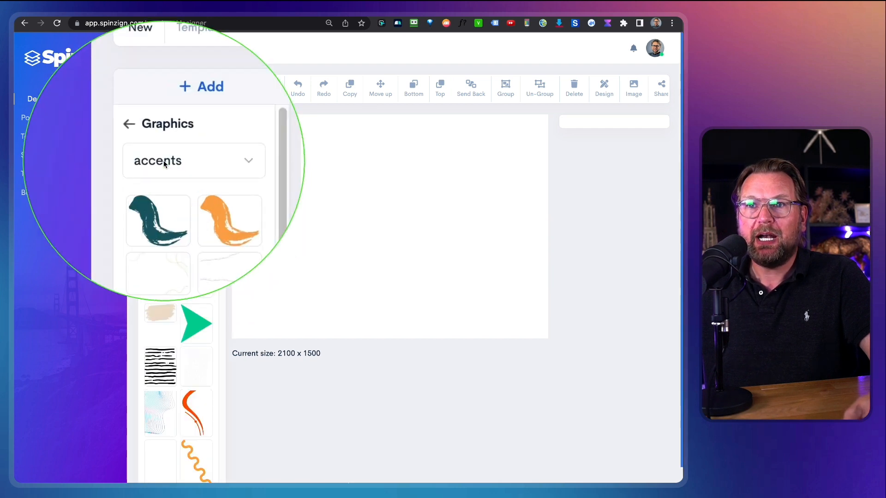
pyautogui.click(184, 160)
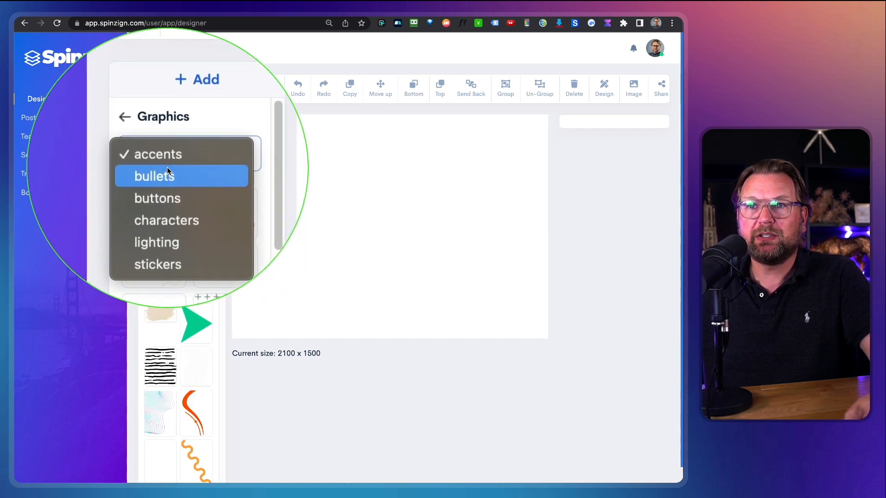
pyautogui.click(223, 161)
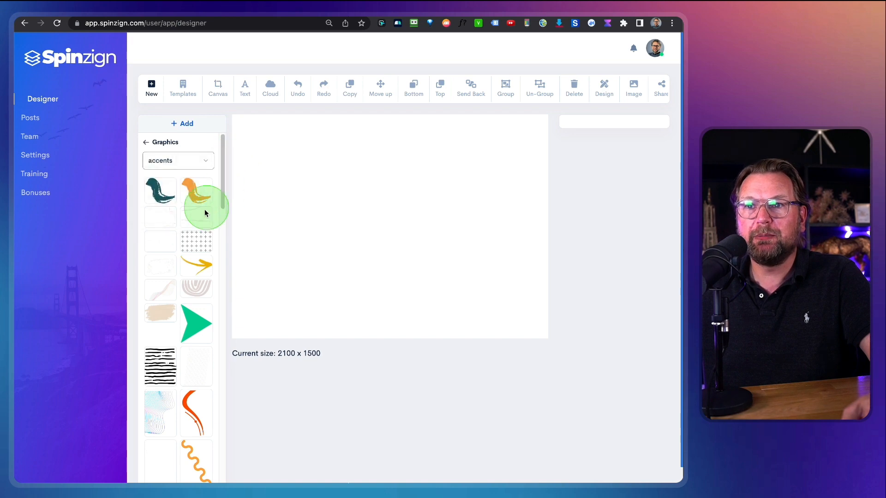
# - Browse the accents graphics, then the bullets category, to see which designs each one offers
pyautogui.scroll(-10, 203, 210)
pyautogui.scroll(-5, 201, 216)
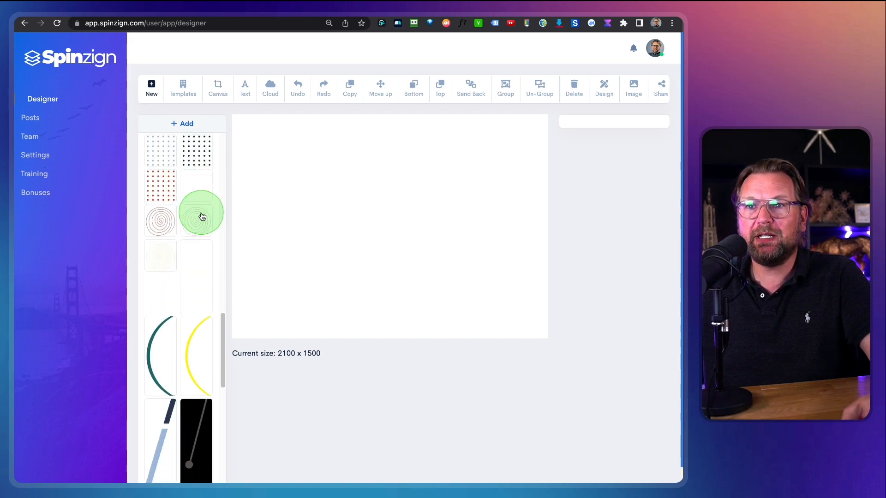
pyautogui.scroll(-4, 202, 216)
pyautogui.scroll(19, 203, 212)
pyautogui.click(191, 168)
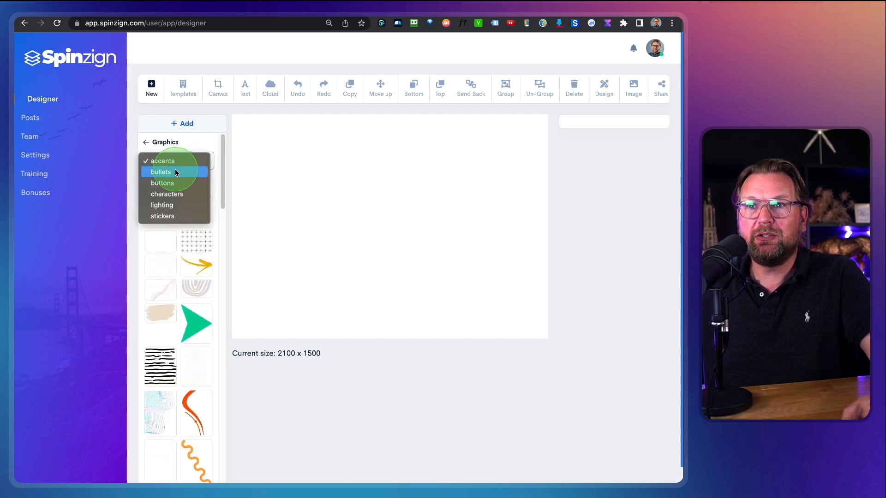
pyautogui.click(174, 173)
pyautogui.scroll(-15, 185, 198)
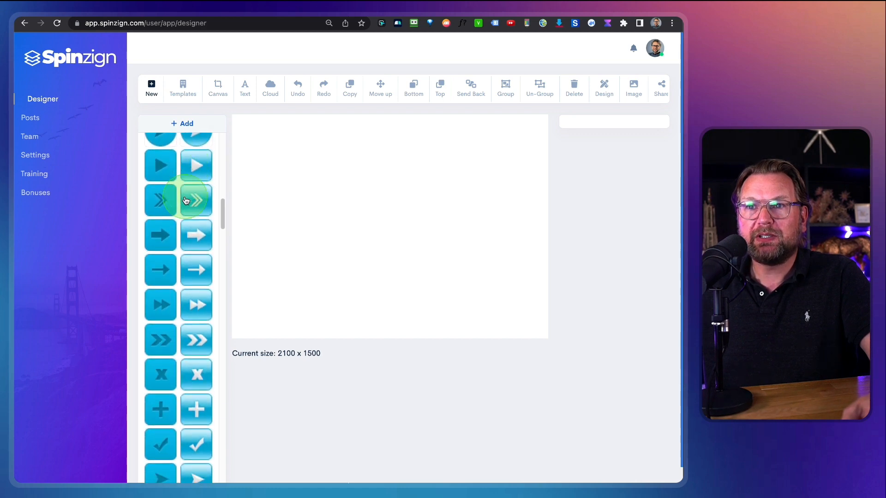
pyautogui.scroll(20, 186, 200)
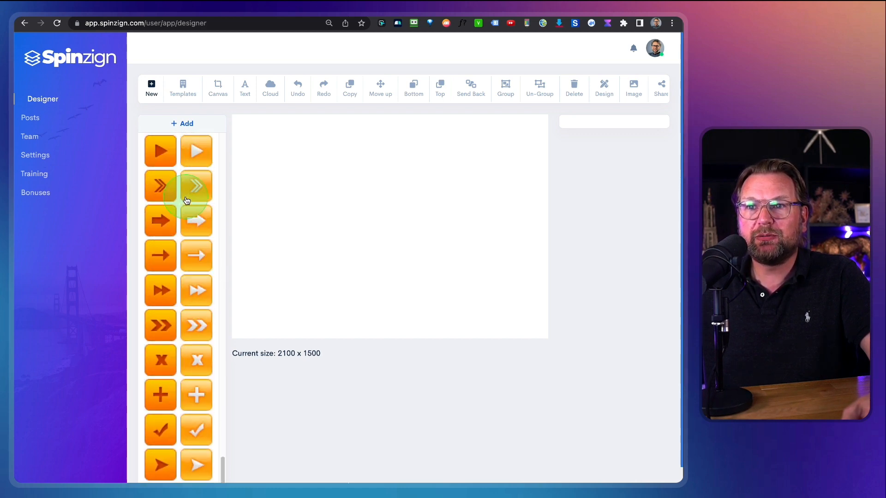
# - Examine the buttons category and the illustrated people in the characters category of the Graphics library
pyautogui.click(171, 164)
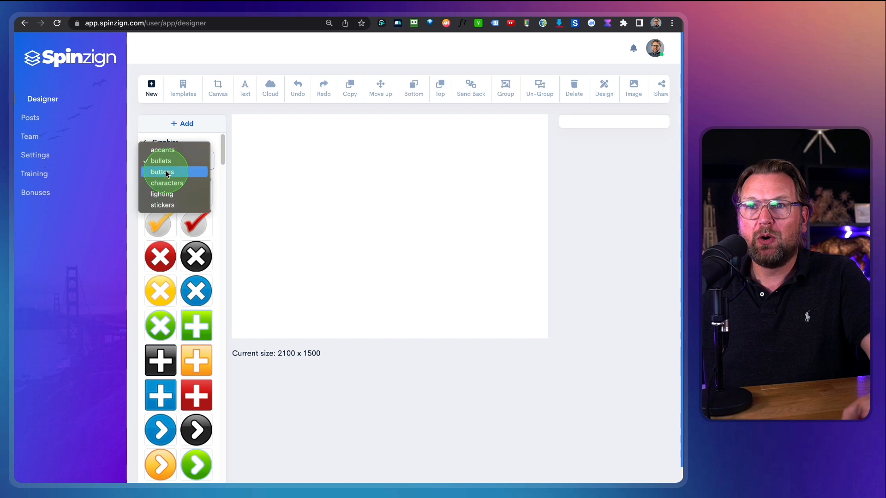
pyautogui.click(167, 173)
pyautogui.scroll(-15, 173, 199)
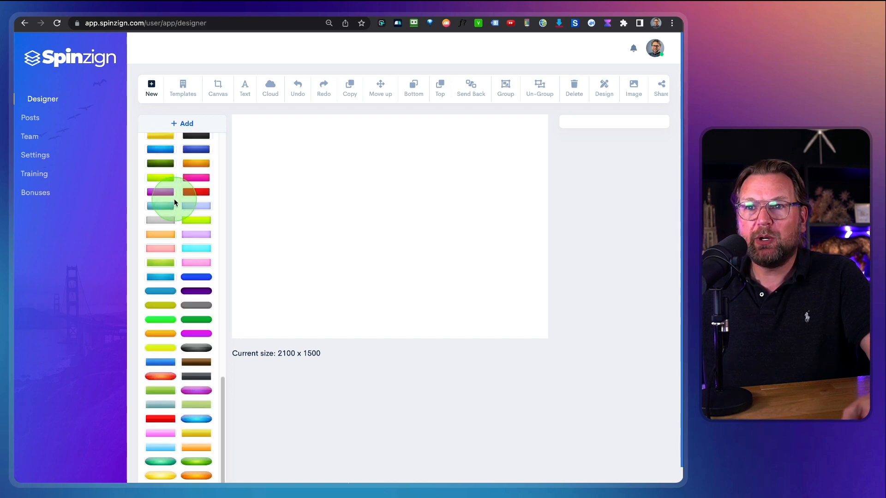
pyautogui.scroll(15, 174, 202)
pyautogui.click(176, 167)
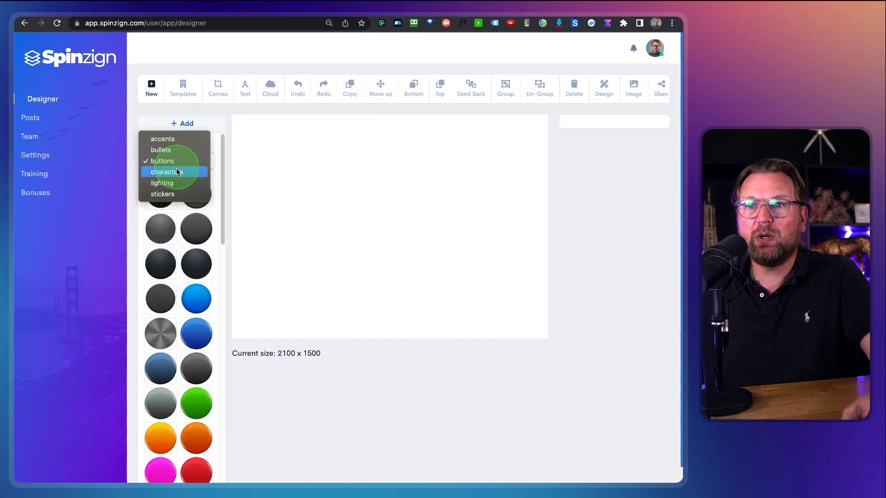
pyautogui.click(167, 172)
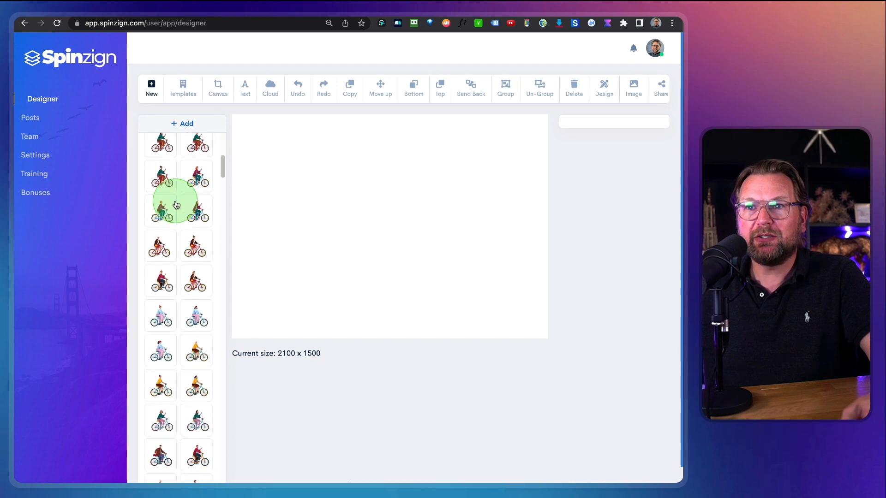
pyautogui.scroll(-10, 176, 204)
pyautogui.scroll(-15, 176, 206)
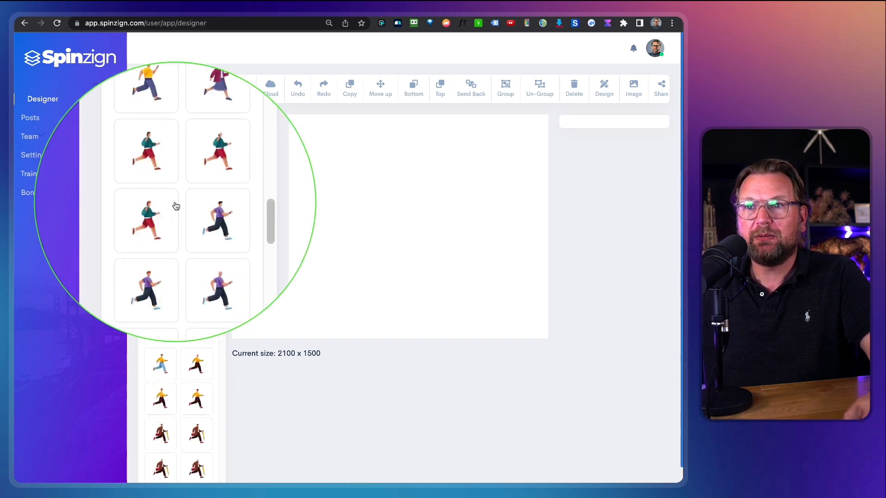
pyautogui.scroll(-15, 176, 206)
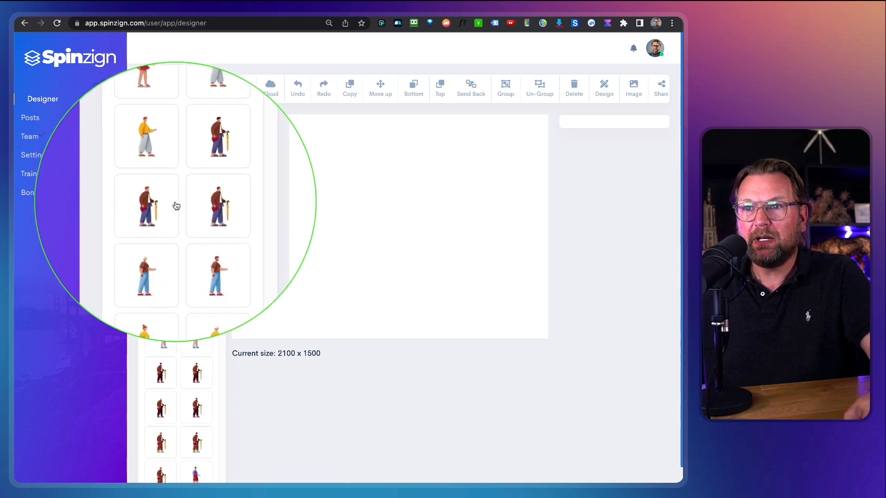
pyautogui.scroll(-10, 184, 184)
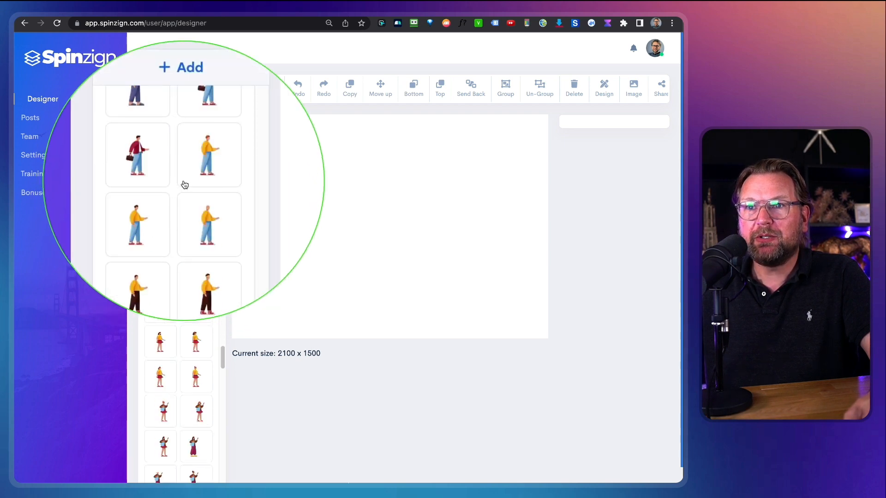
# - Switch the Graphics library to the lighting category and look through its effects
pyautogui.click(184, 185)
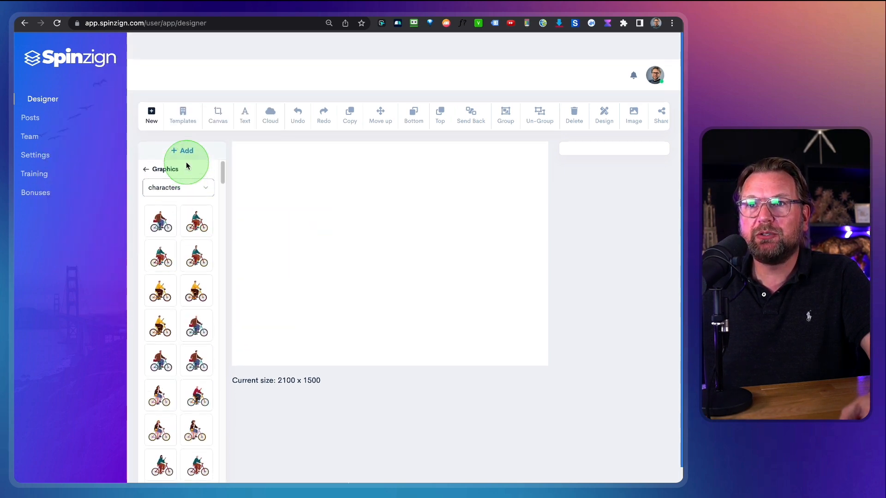
pyautogui.click(182, 170)
pyautogui.click(177, 172)
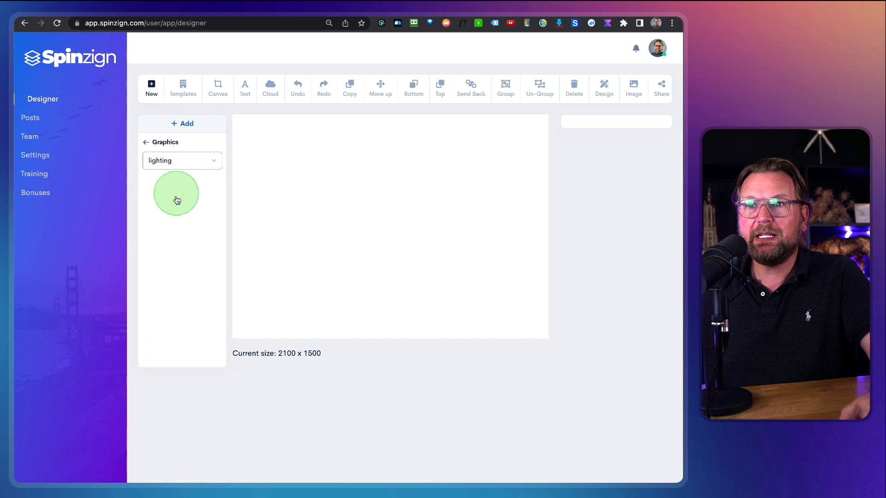
pyautogui.scroll(-5, 192, 244)
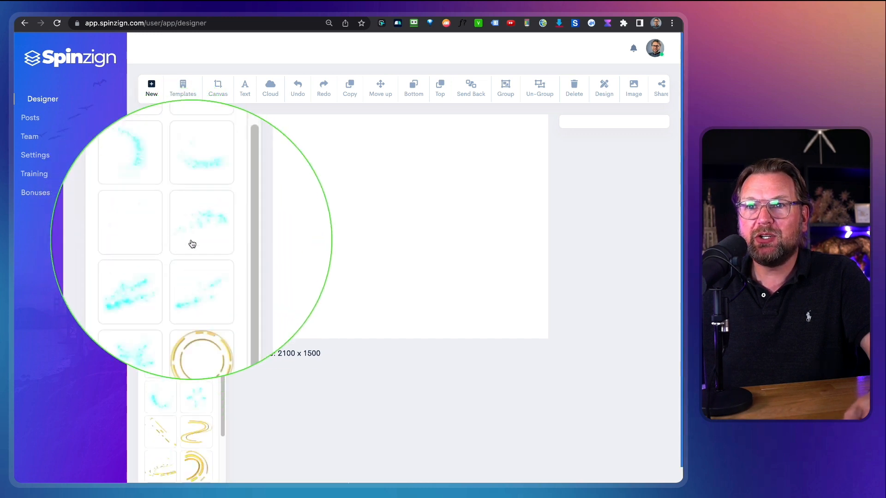
pyautogui.scroll(8, 192, 231)
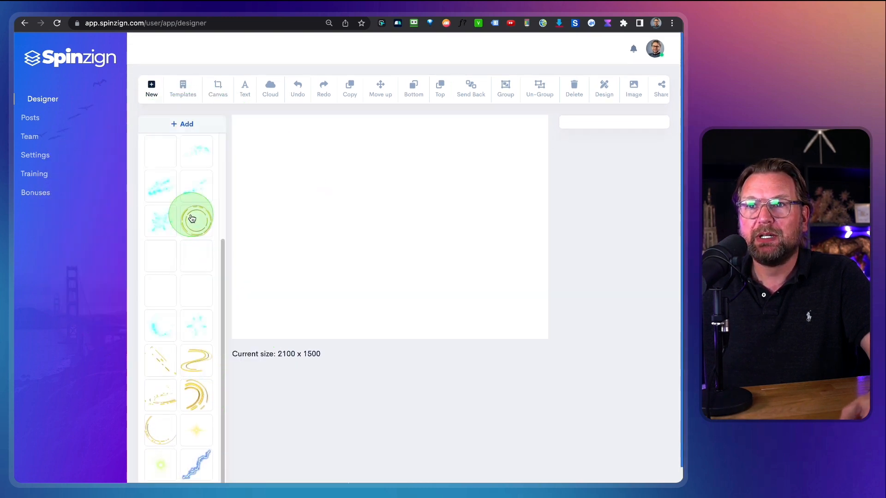
# - Add the round 100% Satisfaction Guaranteed badge from the stickers category to the canvas
pyautogui.click(183, 161)
pyautogui.click(169, 172)
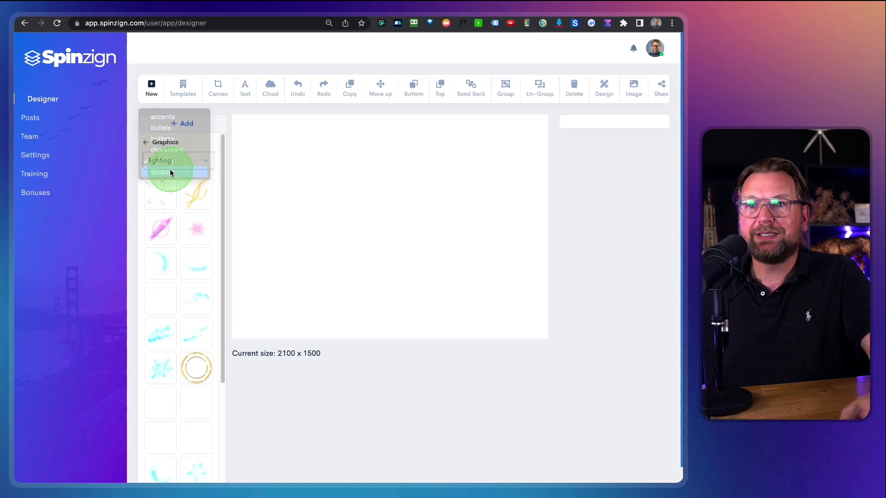
pyautogui.scroll(-5, 180, 238)
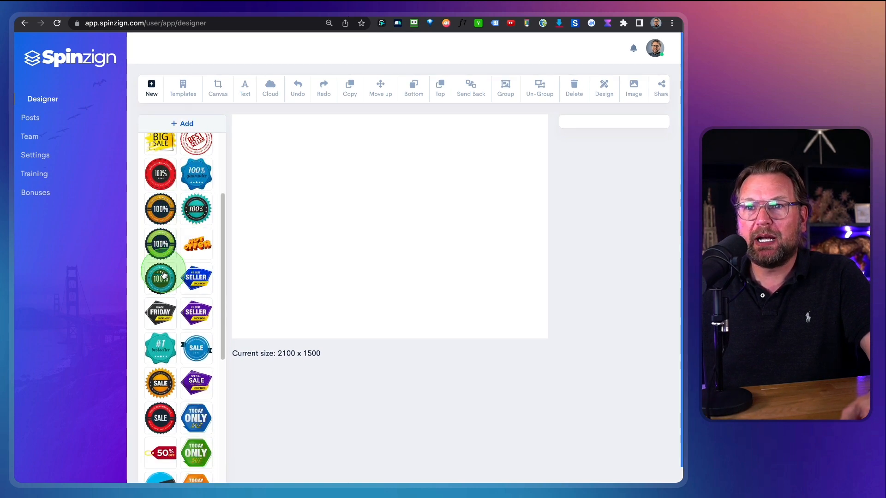
pyautogui.click(161, 280)
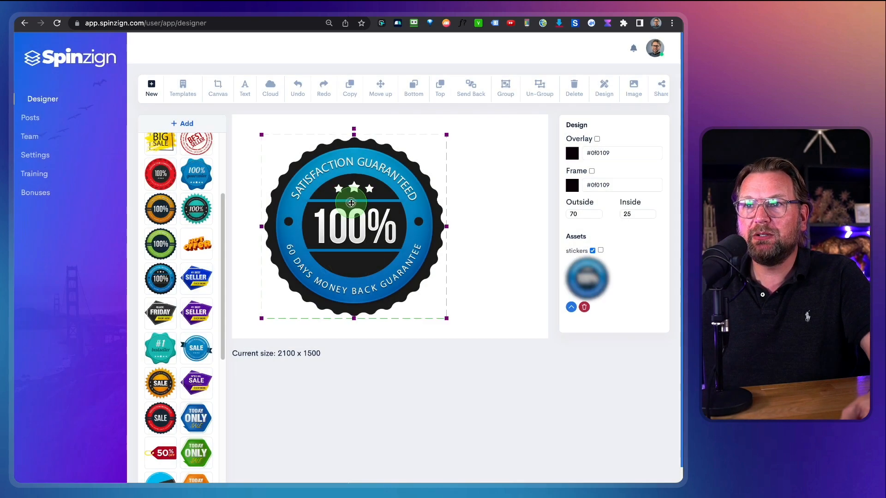
# - Shrink the guarantee badge to about half its size and place it near the canvas's lower-left corner
pyautogui.moveTo(363, 203); pyautogui.dragTo(346, 216)
pyautogui.moveTo(429, 152); pyautogui.dragTo(353, 228)
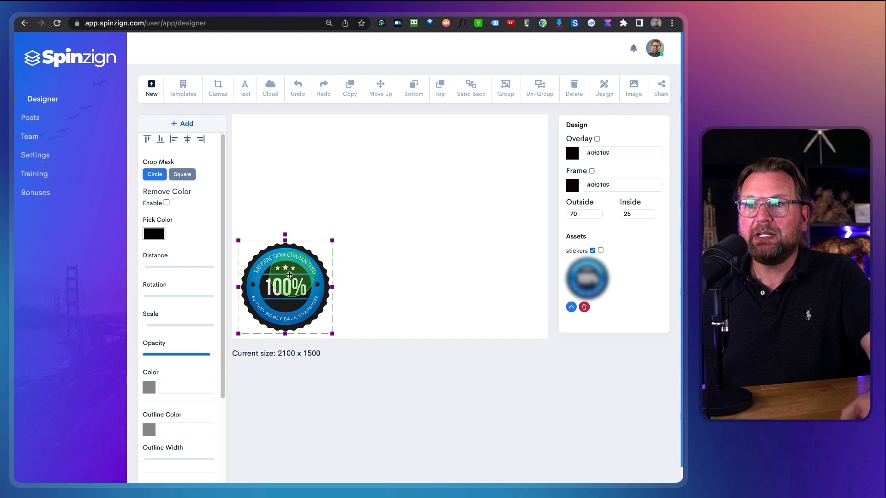
pyautogui.moveTo(269, 287); pyautogui.dragTo(238, 280)
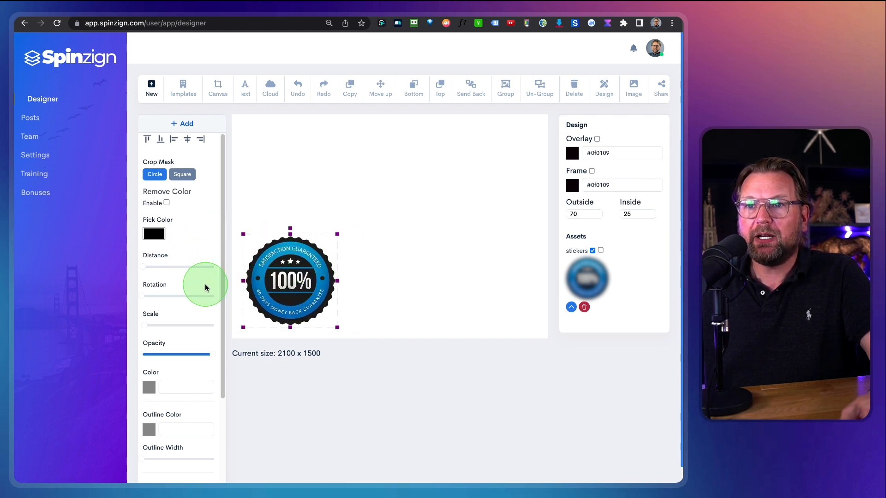
# - Set the badge's rotation to the maximum and reduce its scale slightly, keeping full opacity
pyautogui.scroll(-2, 205, 283)
pyautogui.moveTo(198, 251); pyautogui.dragTo(216, 236)
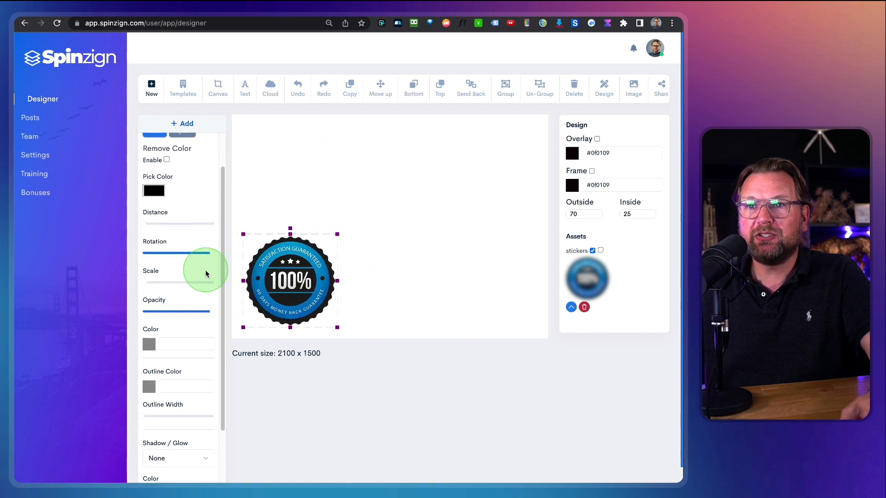
pyautogui.moveTo(145, 284)
pyautogui.mouseDown()
pyautogui.moveTo(158, 279)
pyautogui.moveTo(146, 283)
pyautogui.mouseUp()
pyautogui.moveTo(208, 316)
pyautogui.mouseDown()
pyautogui.moveTo(183, 313)
pyautogui.moveTo(208, 311)
pyautogui.moveTo(199, 325)
pyautogui.mouseUp()
pyautogui.scroll(-3, 198, 325)
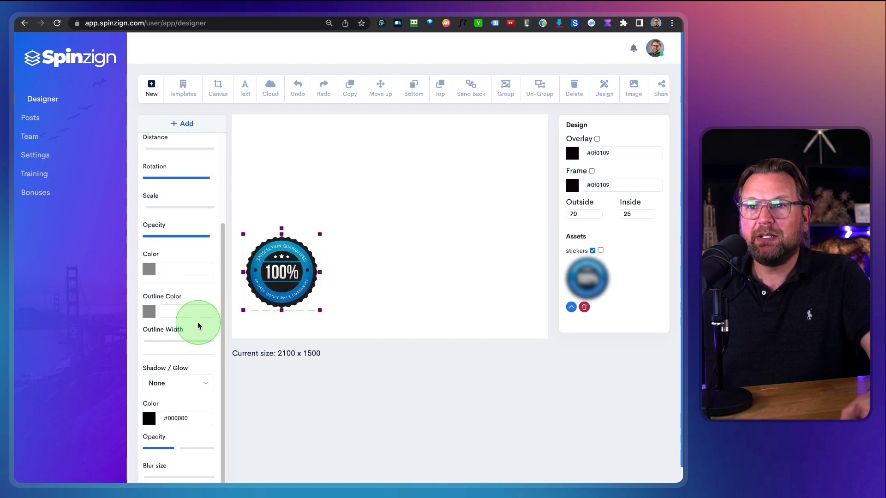
# - Fill the guarantee badge with the near-black color #110f0f
pyautogui.click(150, 271)
pyautogui.moveTo(134, 286); pyautogui.dragTo(97, 322)
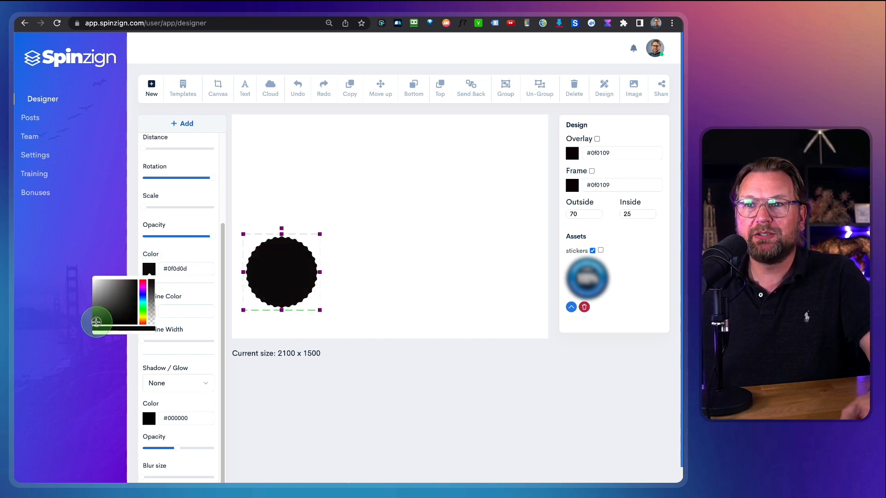
pyautogui.click(334, 194)
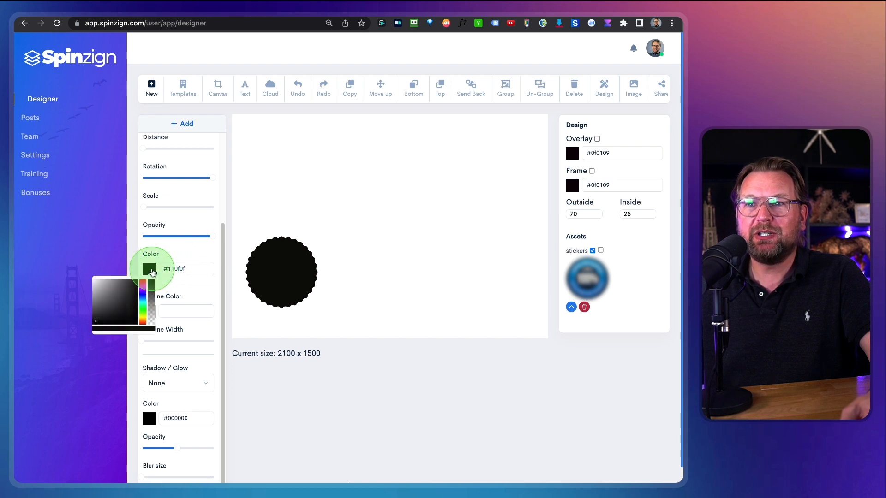
# - Reselect the black badge, nudge its position and enlarge it by about a third
pyautogui.click(323, 240)
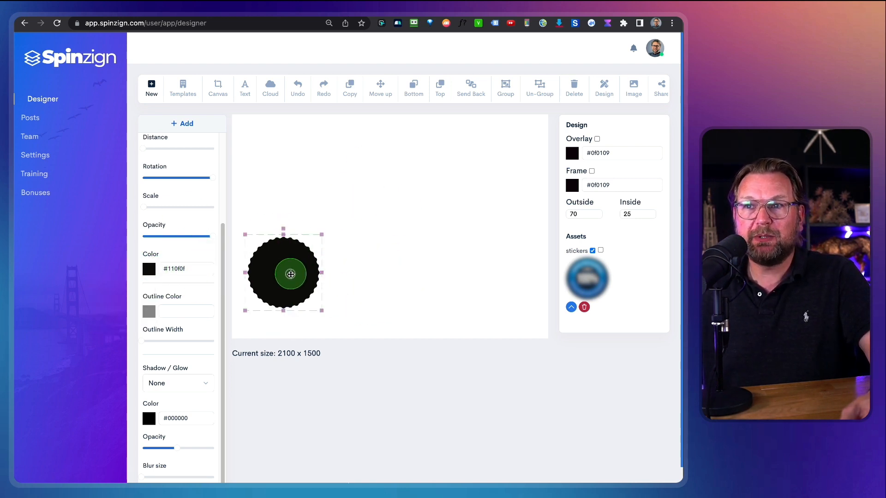
pyautogui.moveTo(290, 274); pyautogui.dragTo(289, 270)
pyautogui.moveTo(323, 236); pyautogui.dragTo(345, 218)
# - Add a text element, color it white (#ffffff) and center it on the black badge
pyautogui.click(245, 91)
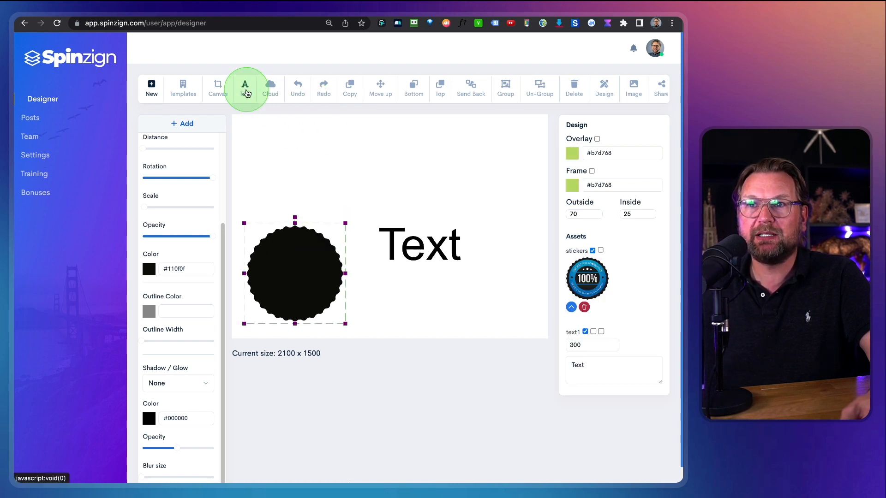
pyautogui.click(401, 251)
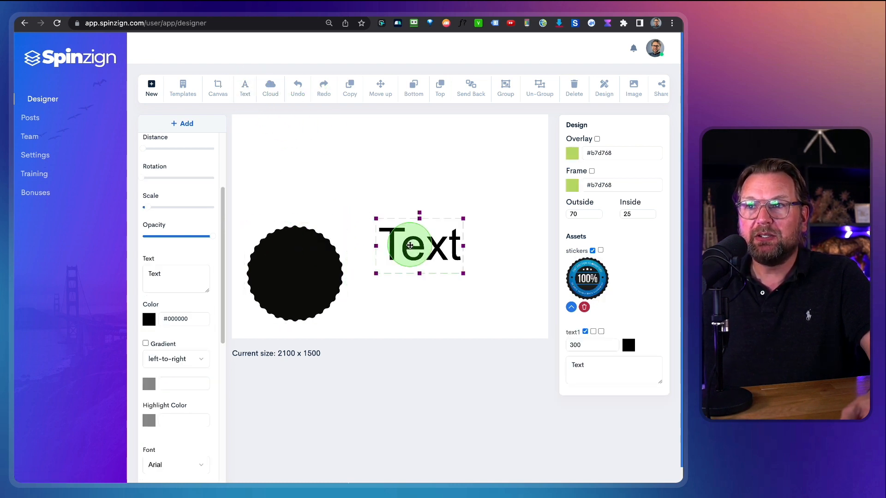
pyautogui.click(148, 320)
pyautogui.moveTo(126, 335); pyautogui.dragTo(93, 330)
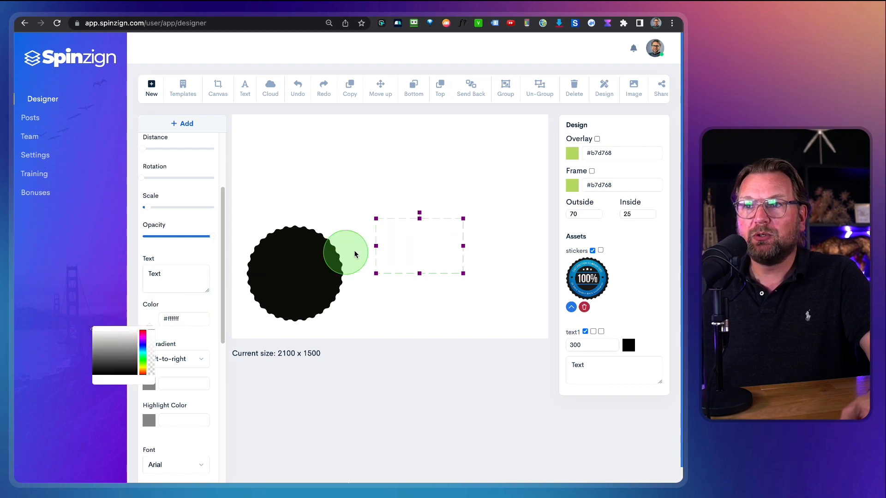
pyautogui.click(389, 252)
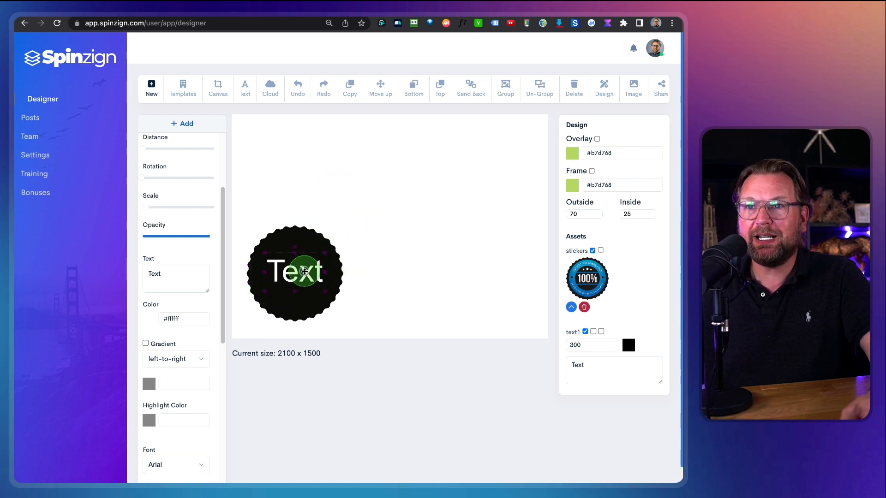
# - Add the spa overlay showing a citrus bath, white flowers and candles across the whole canvas
pyautogui.click(188, 123)
pyautogui.click(192, 167)
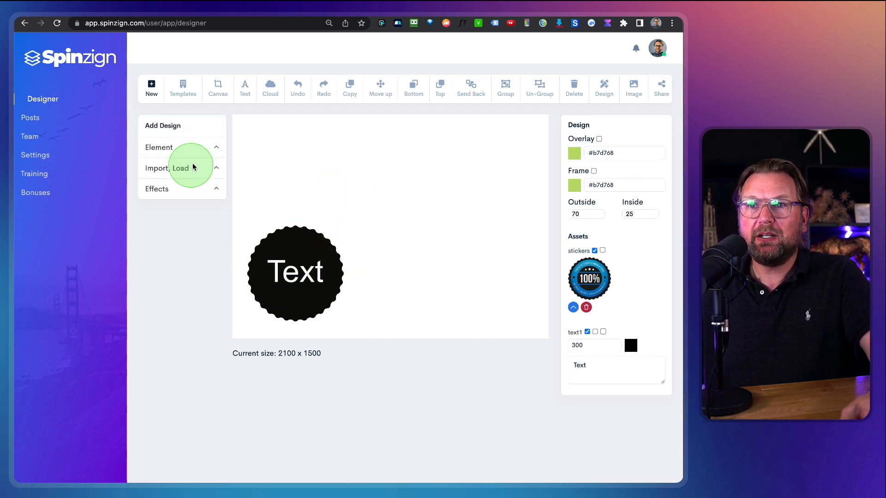
pyautogui.click(190, 148)
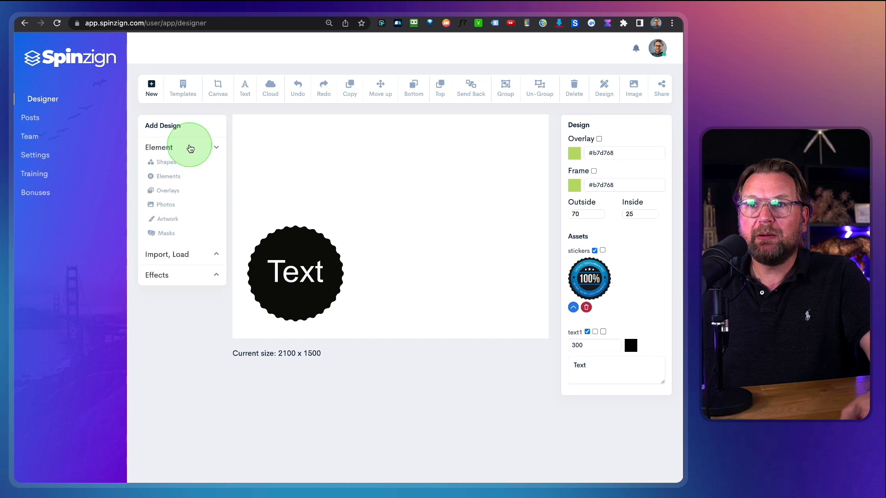
pyautogui.click(167, 191)
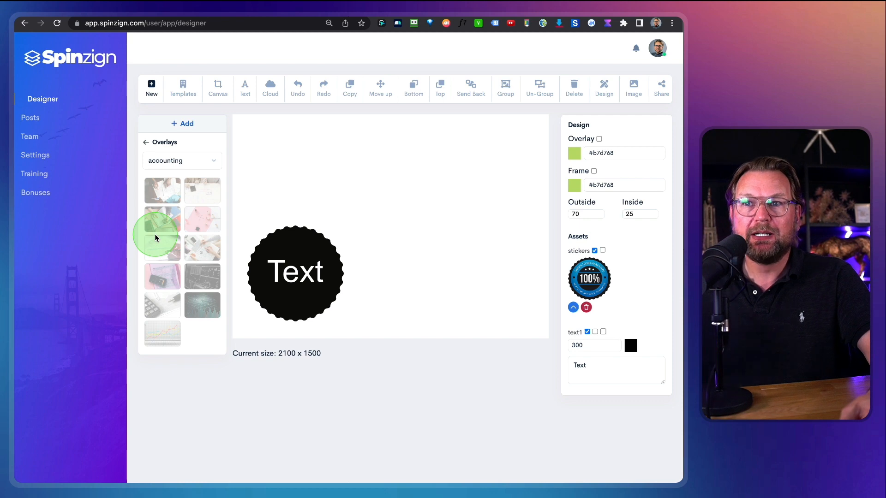
pyautogui.click(187, 160)
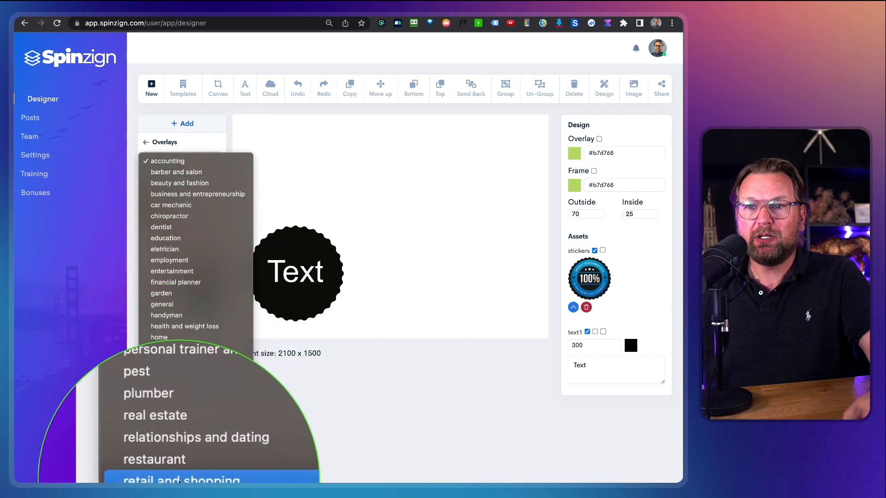
pyautogui.click(179, 494)
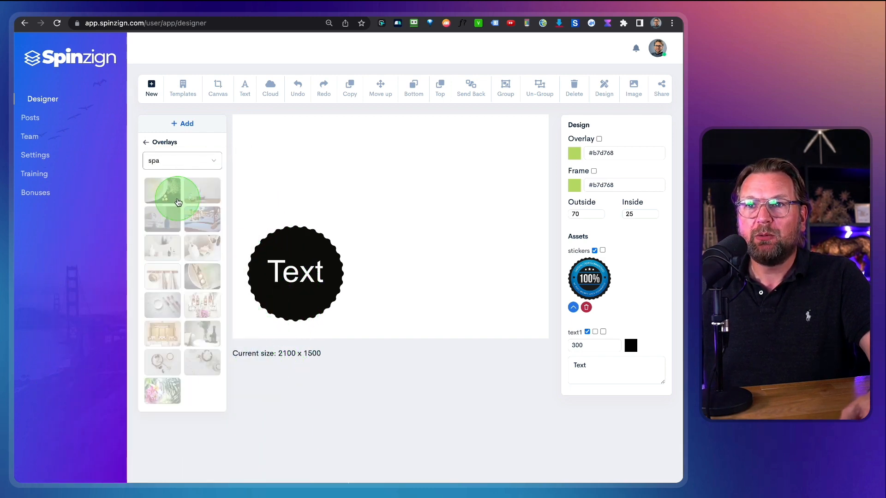
pyautogui.click(165, 195)
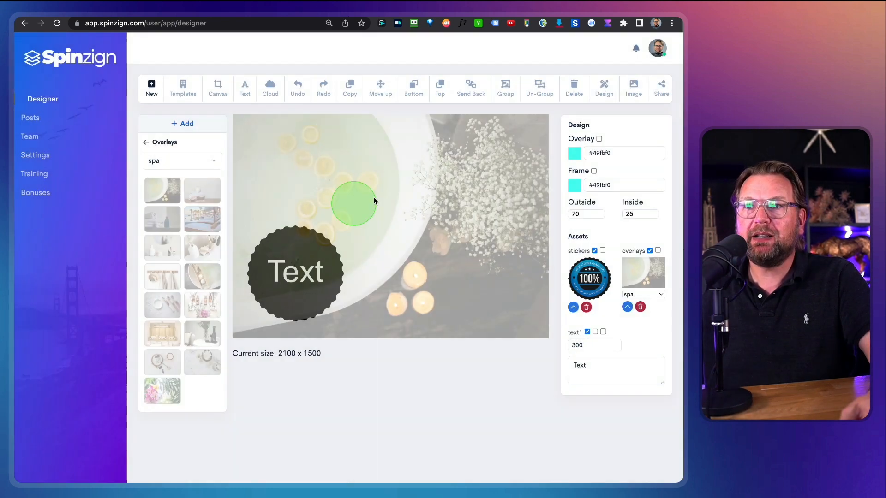
# - Bring the black badge and its text in front of the spa overlay, and nudge the overlay slightly upward
pyautogui.click(297, 252)
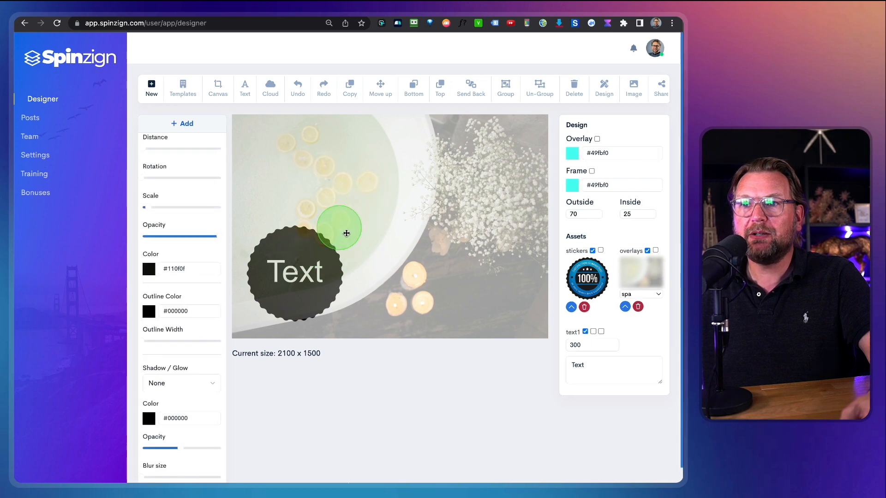
pyautogui.hotkey('ctrl', 'alt', 'm')
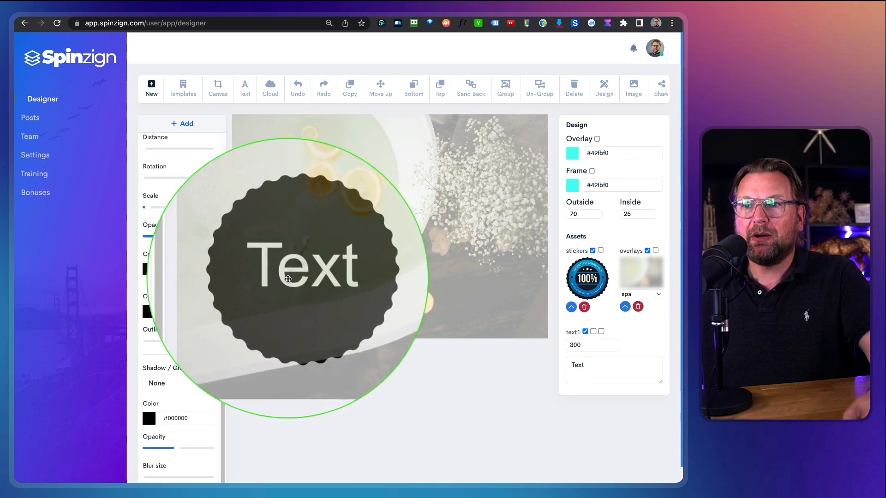
pyautogui.hotkey('ctrl', 'alt', 'm')
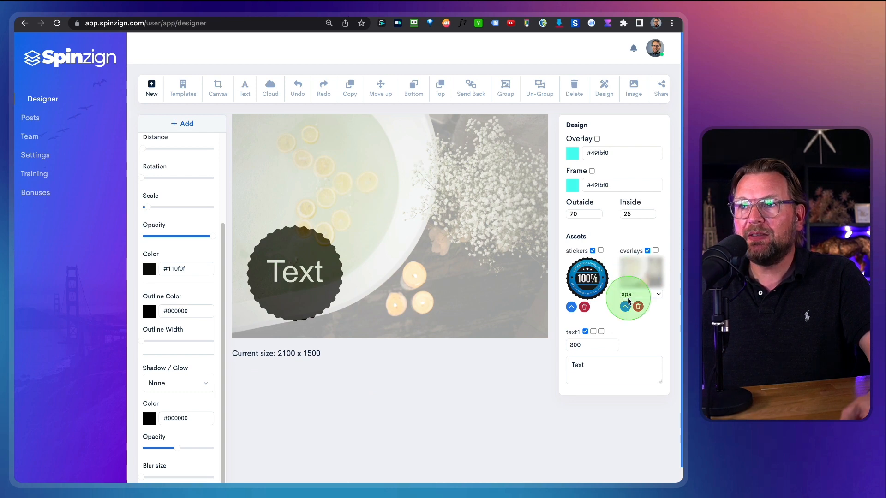
pyautogui.hotkey('ctrl', 'alt', 'm')
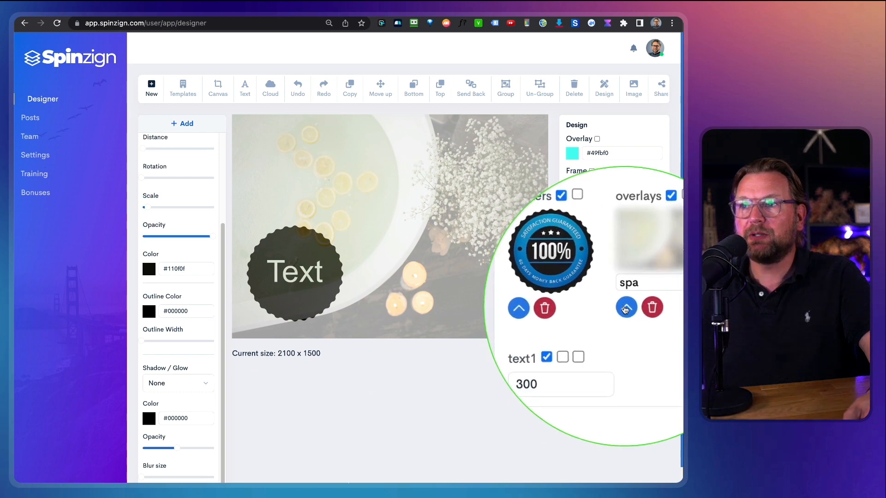
pyautogui.click(570, 308)
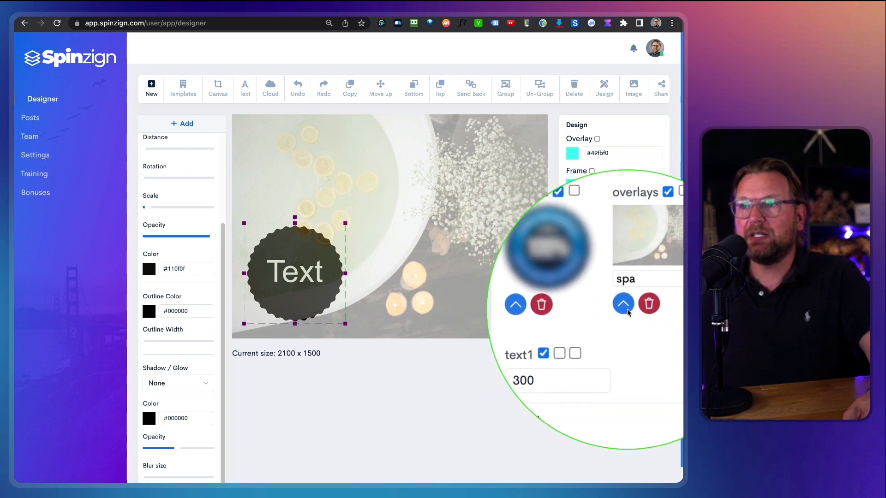
pyautogui.click(623, 308)
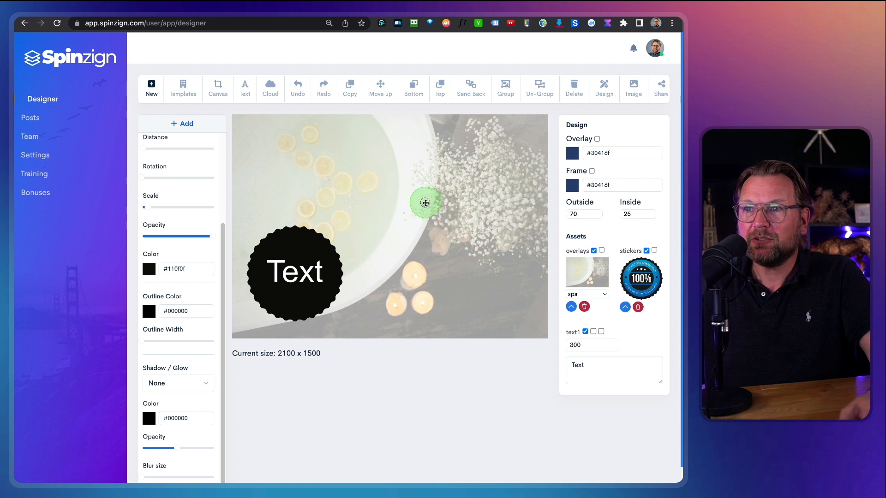
pyautogui.moveTo(425, 203)
pyautogui.mouseDown()
pyautogui.moveTo(444, 197)
pyautogui.moveTo(428, 196)
pyautogui.mouseUp()
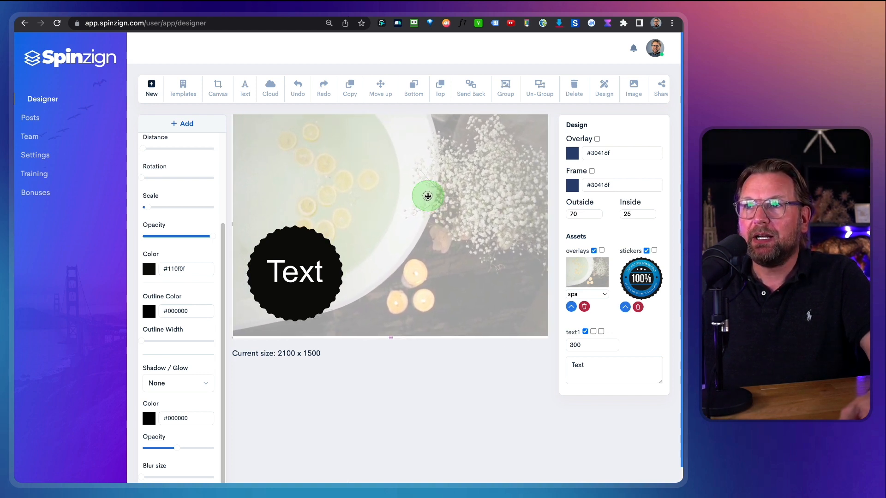
# - Open the photo library and look through the accounting photos
pyautogui.click(180, 124)
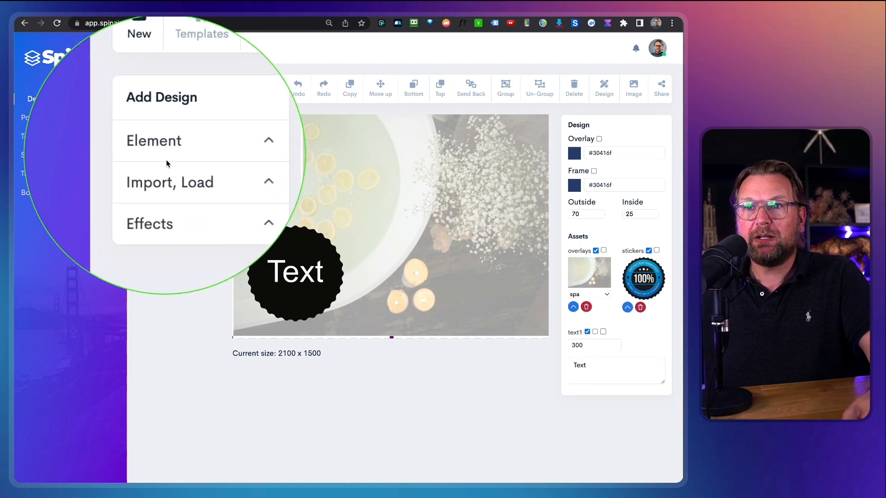
pyautogui.click(162, 157)
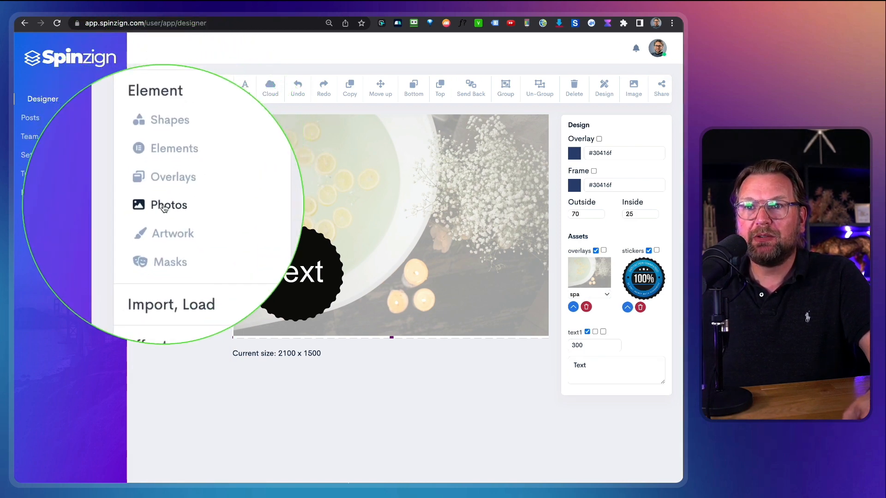
pyautogui.click(163, 206)
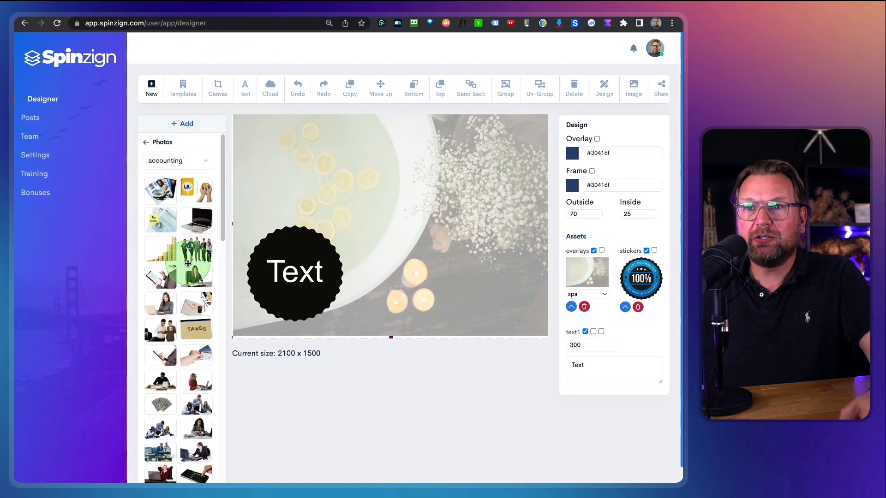
pyautogui.scroll(-1, 189, 267)
pyautogui.scroll(-3, 184, 267)
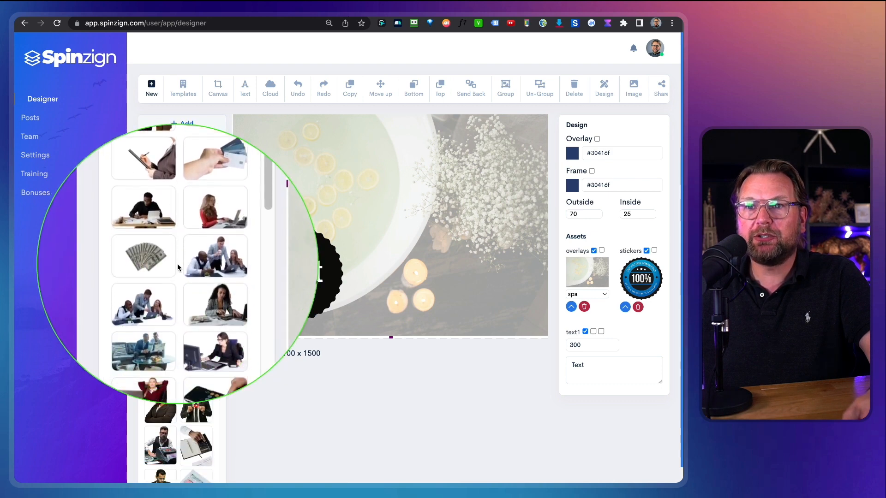
pyautogui.scroll(-5, 177, 267)
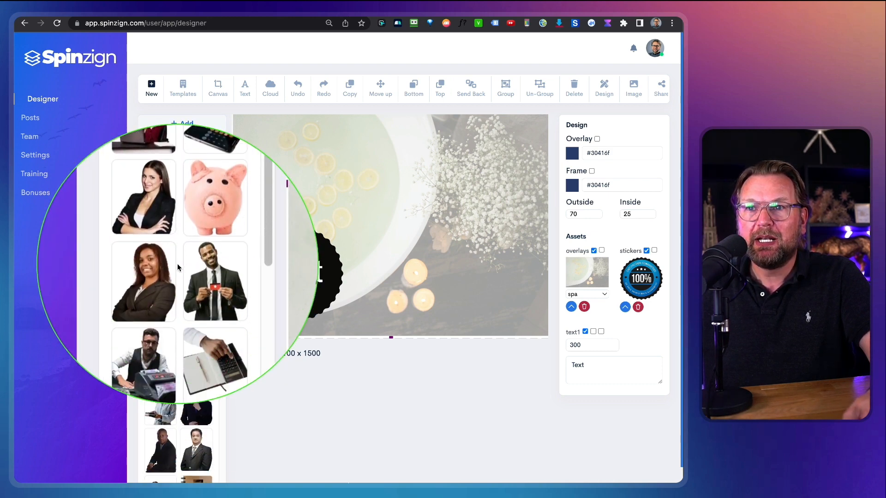
pyautogui.scroll(-2, 176, 264)
pyautogui.scroll(10, 176, 264)
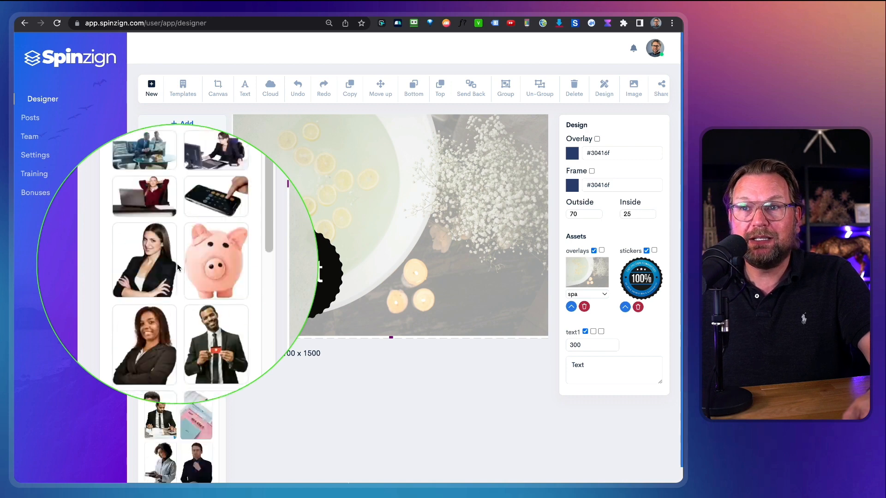
# - Add the spa photo of hands and feet with a red orchid and move it to the canvas's upper edge
pyautogui.click(190, 160)
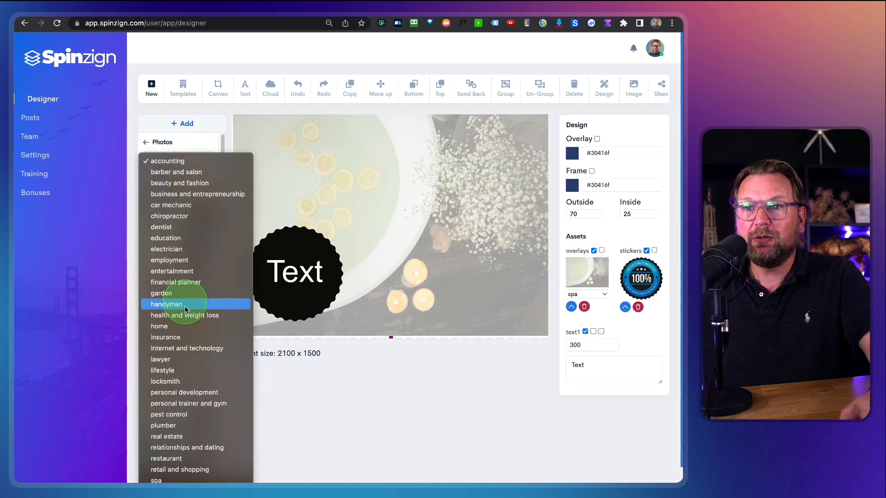
pyautogui.click(181, 481)
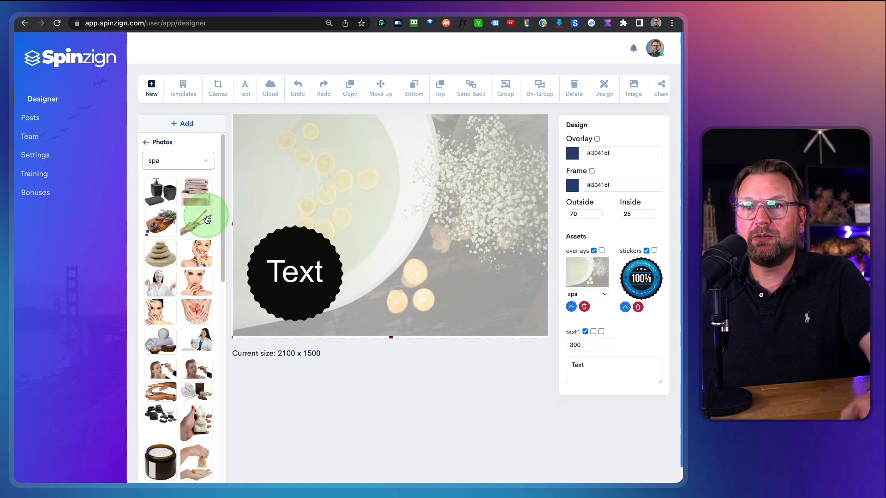
pyautogui.scroll(-1, 190, 273)
pyautogui.scroll(-3, 193, 289)
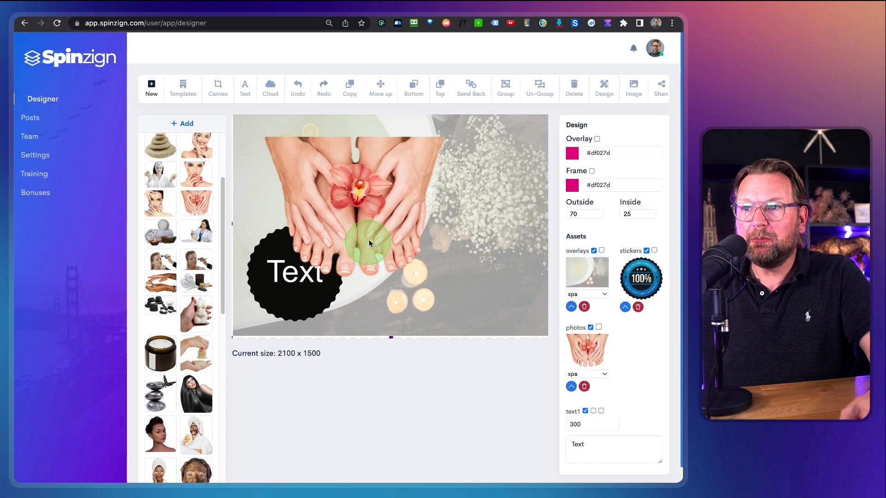
pyautogui.moveTo(372, 196); pyautogui.dragTo(413, 183)
# - Shrink the black badge to about 60 percent and scale its text down to fit centered inside it
pyautogui.click(331, 301)
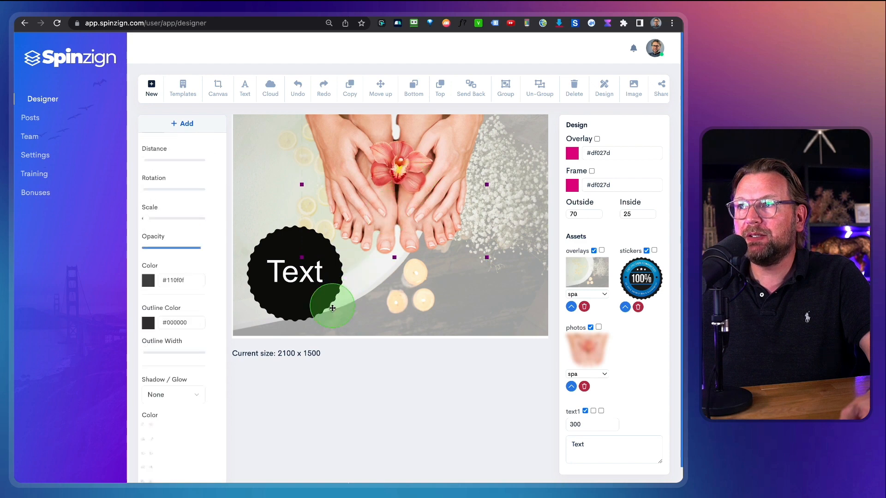
pyautogui.click(291, 273)
pyautogui.click(279, 300)
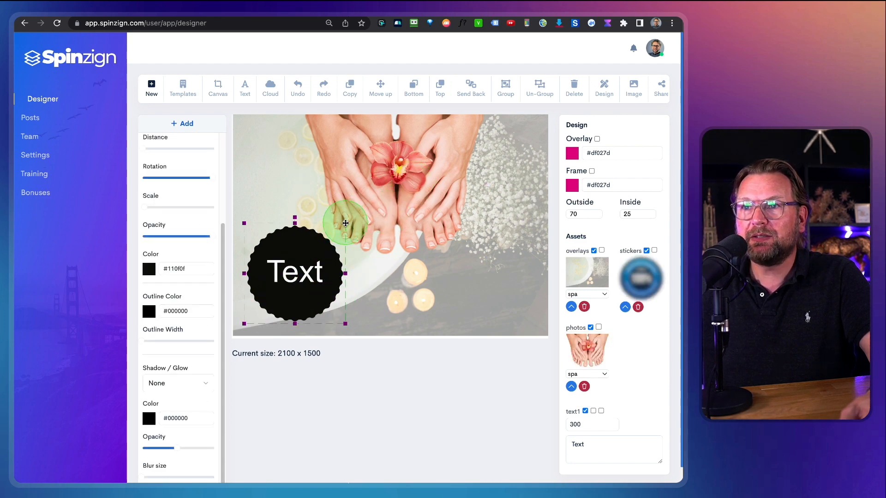
pyautogui.moveTo(346, 223); pyautogui.dragTo(319, 240)
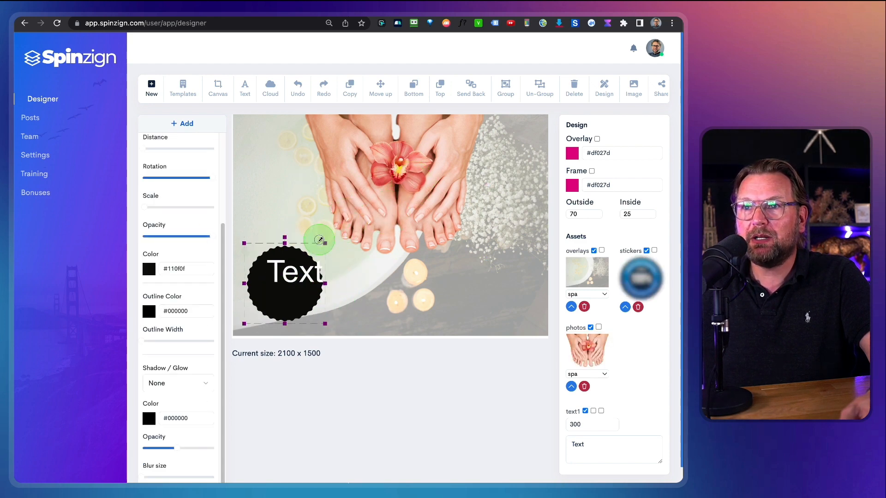
pyautogui.click(269, 294)
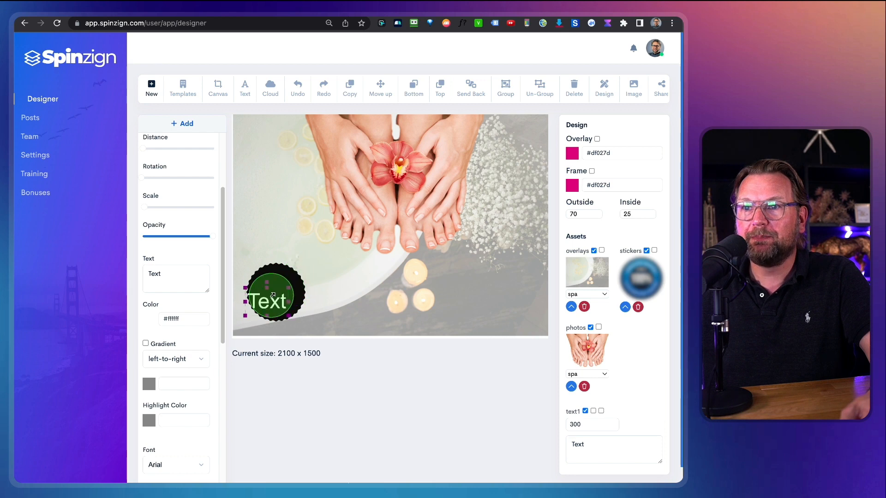
pyautogui.click(299, 221)
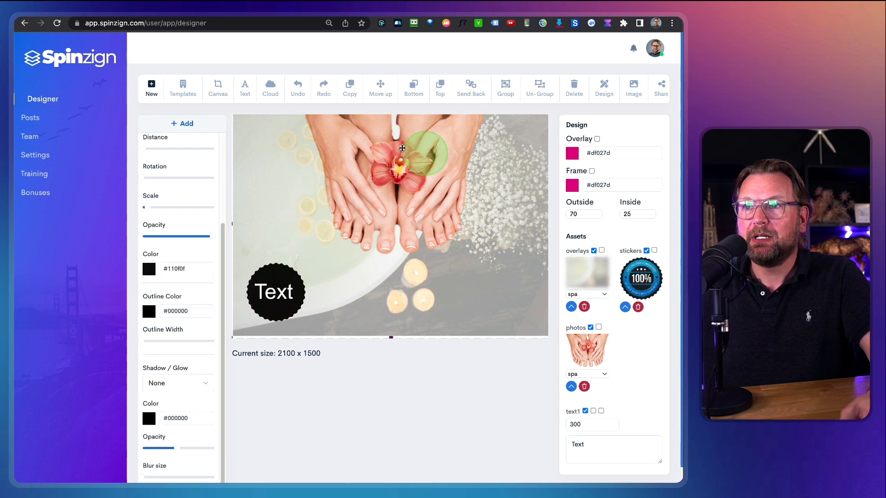
# - Open the artwork library and look through the accounting illustrations
pyautogui.click(179, 125)
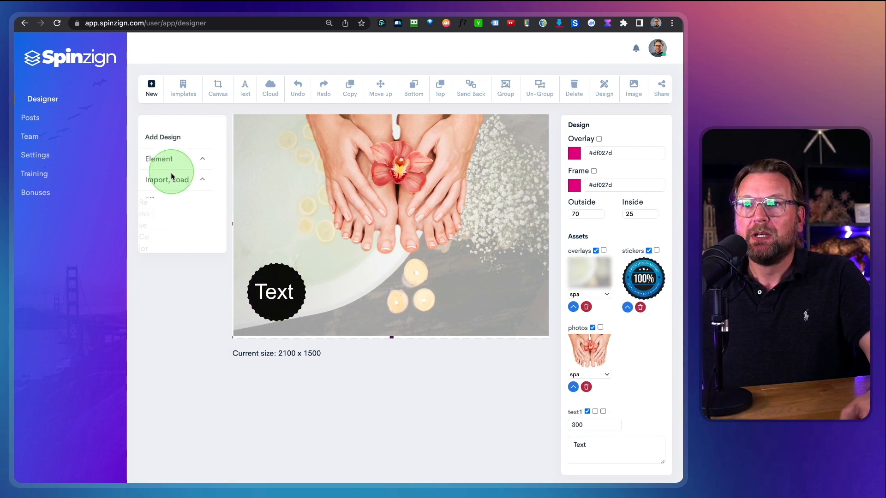
pyautogui.click(180, 154)
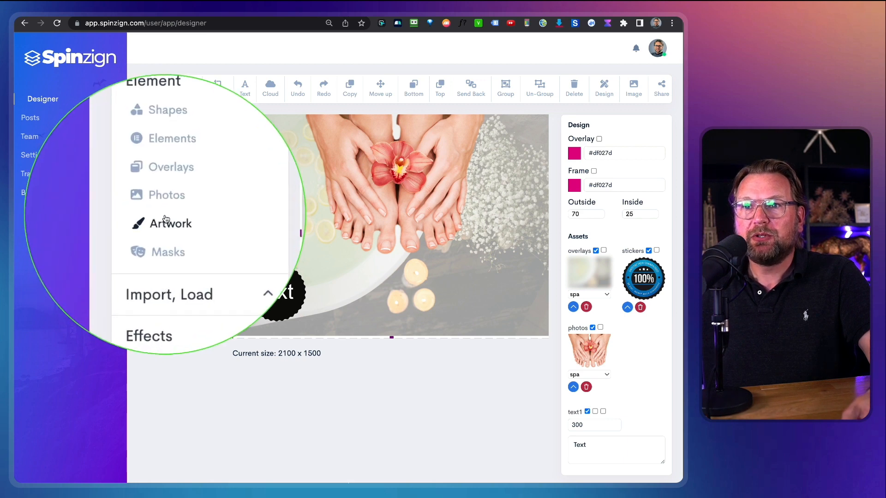
pyautogui.click(169, 221)
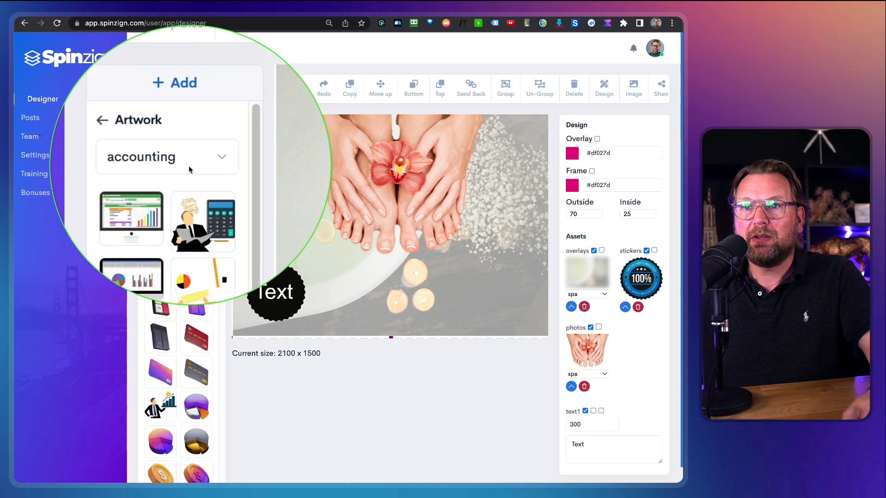
pyautogui.scroll(-1, 178, 236)
pyautogui.scroll(-10, 178, 236)
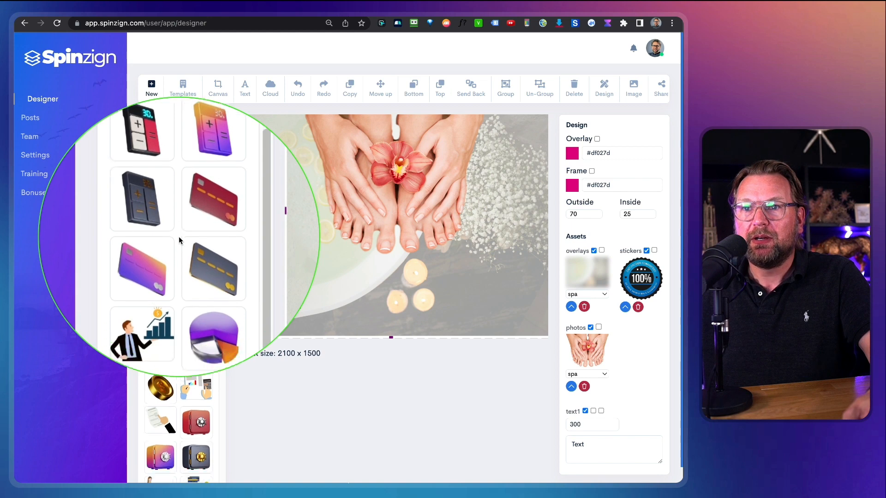
pyautogui.scroll(-10, 179, 238)
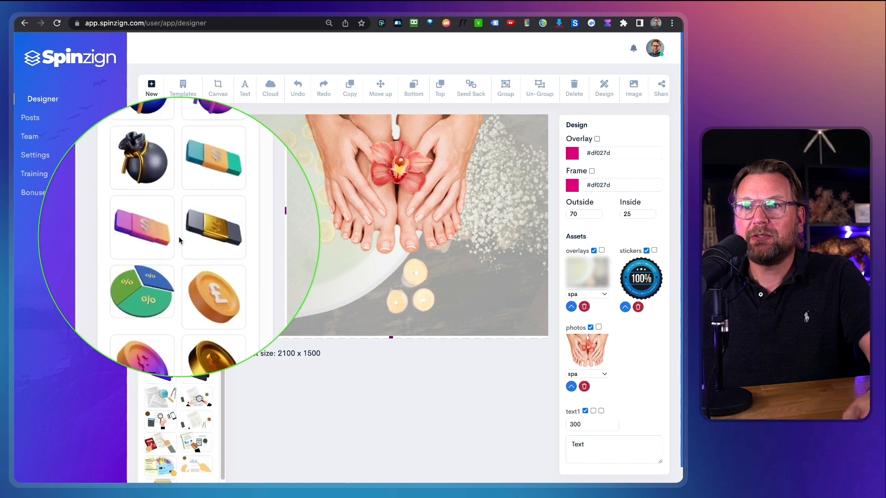
pyautogui.scroll(15, 179, 240)
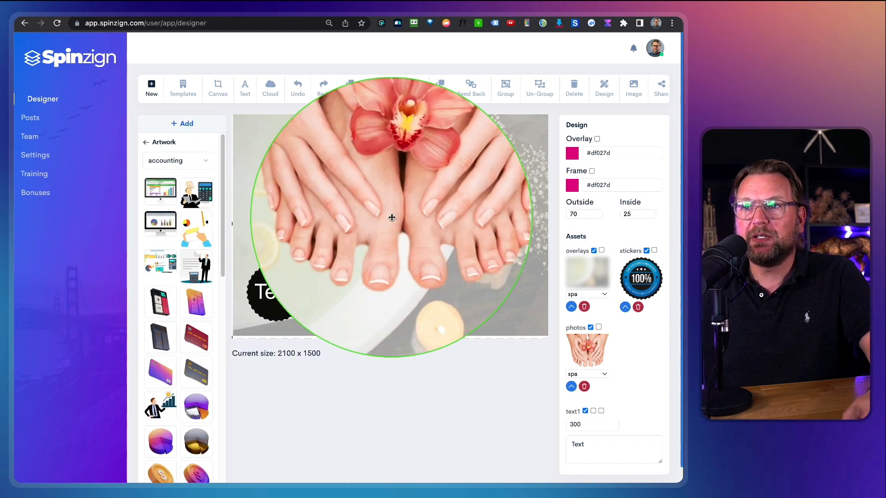
pyautogui.scroll(-15, 200, 229)
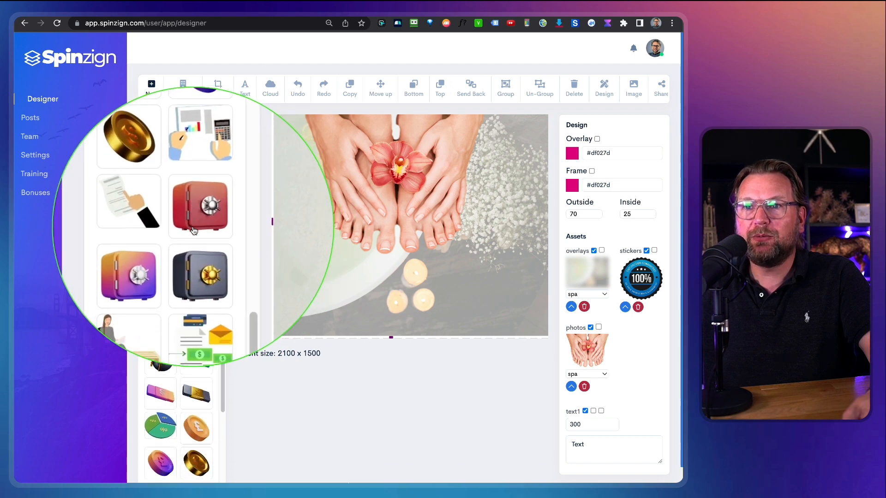
pyautogui.scroll(10, 196, 222)
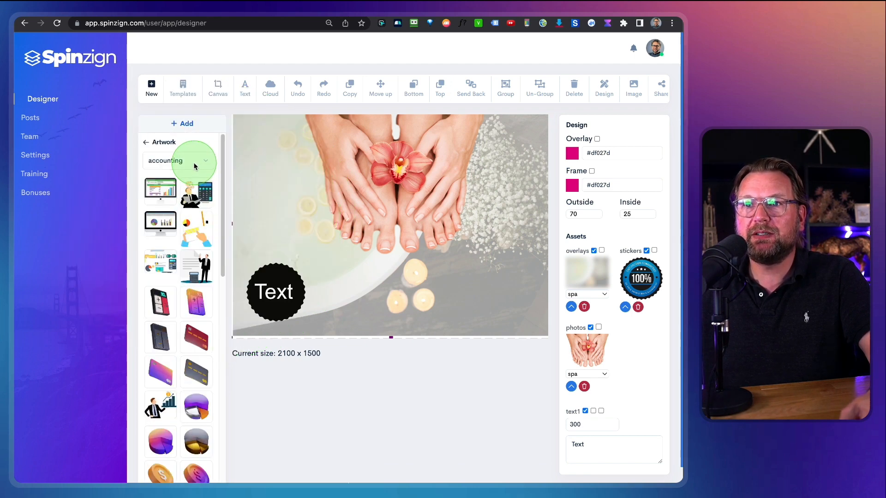
# - Open the mask library and look through the masks in the bottom category
pyautogui.click(147, 143)
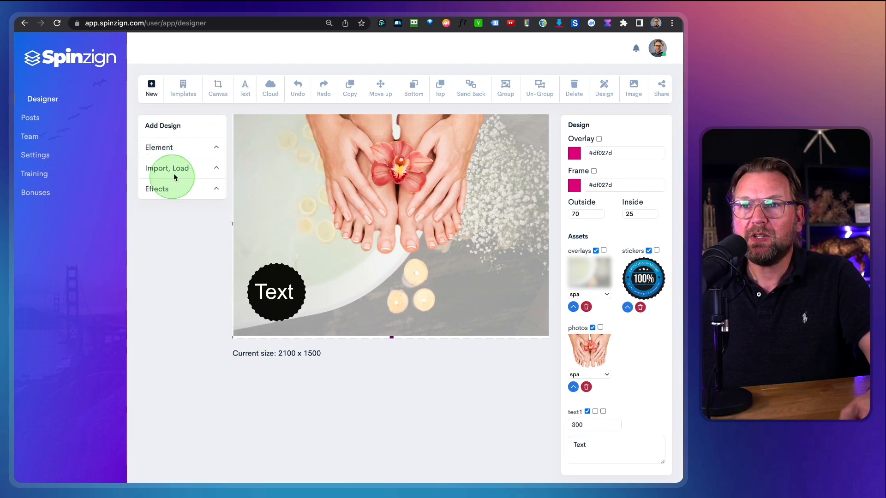
pyautogui.click(180, 149)
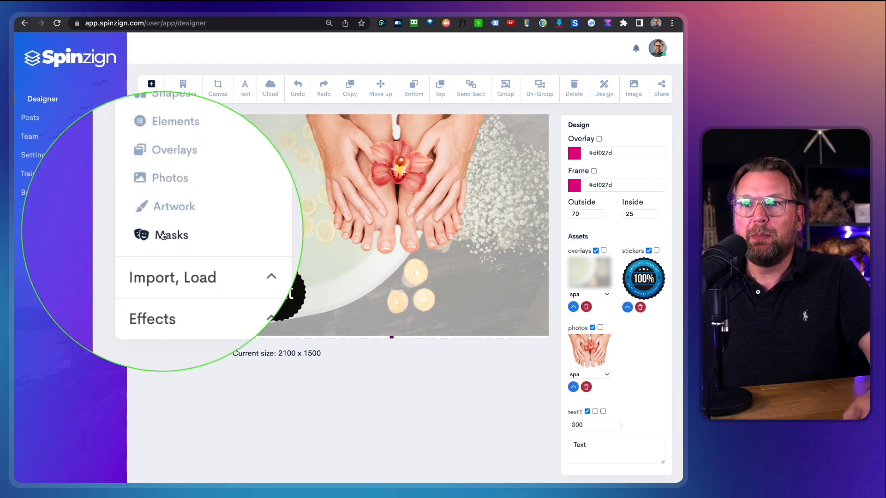
pyautogui.click(166, 236)
pyautogui.click(194, 185)
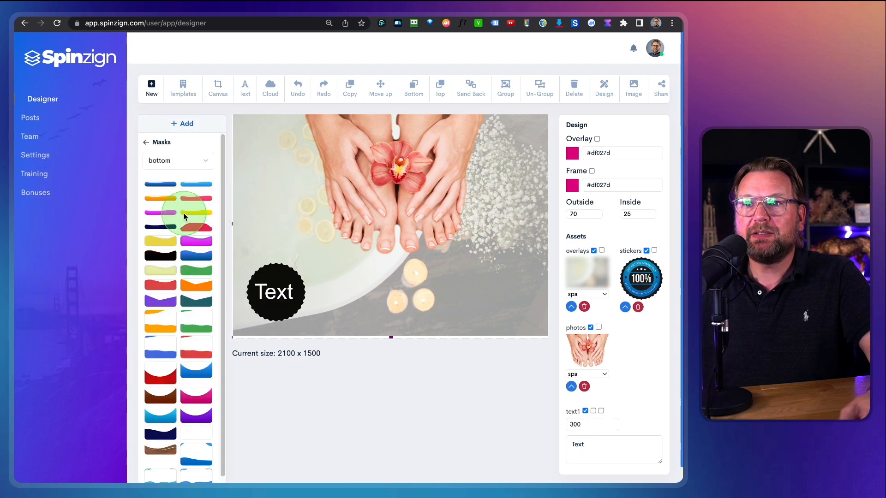
pyautogui.scroll(-1, 184, 217)
pyautogui.click(171, 125)
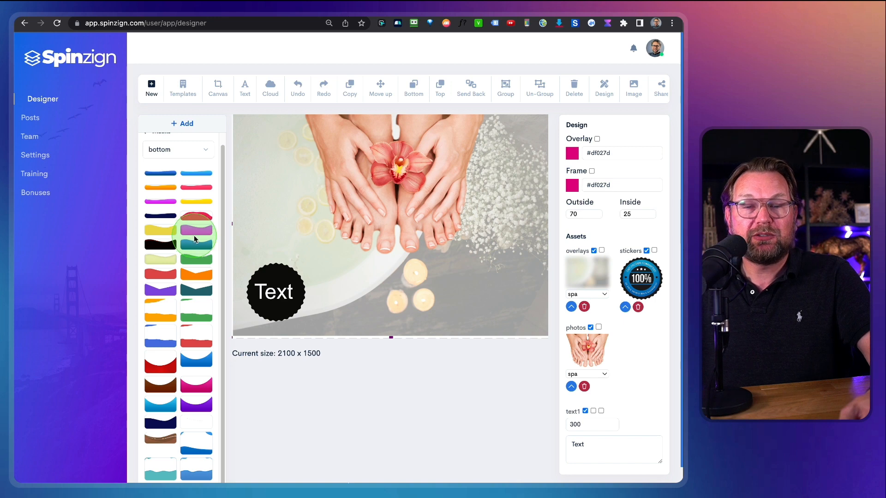
pyautogui.click(185, 279)
pyautogui.scroll(-1, 184, 279)
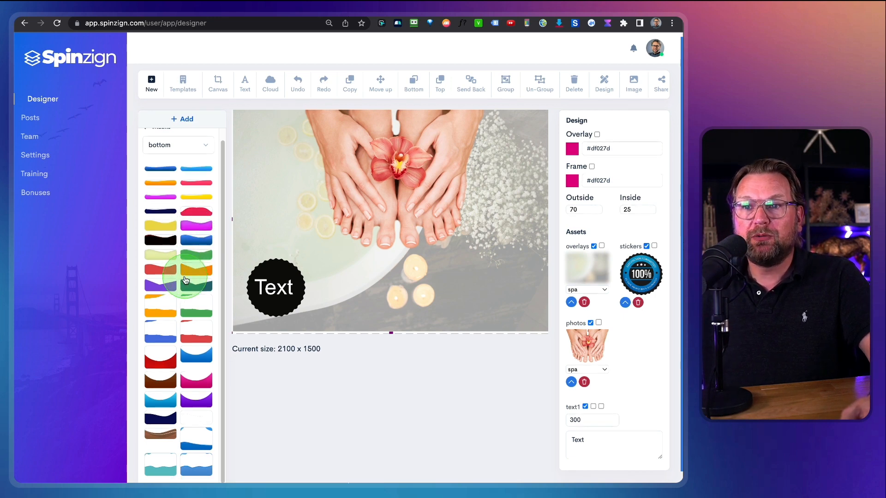
pyautogui.scroll(-1, 185, 279)
pyautogui.click(190, 377)
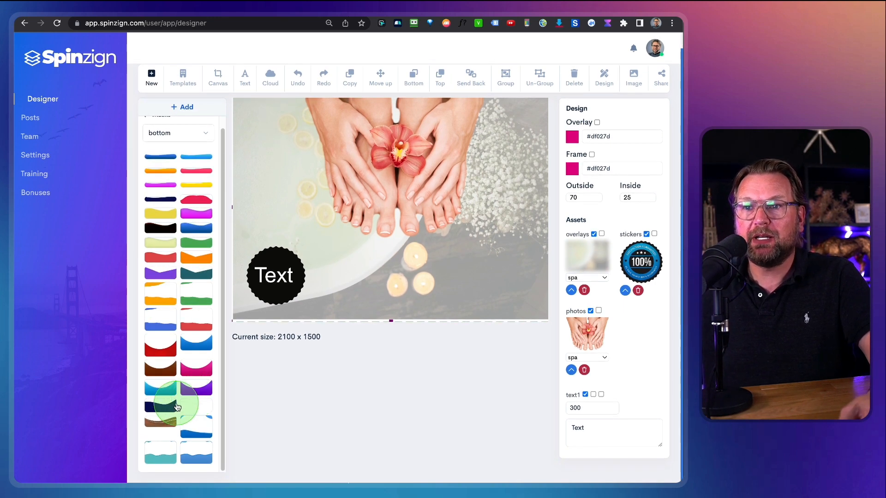
# - Add the navy wave mask from the bottom category and place it along the canvas's lower edge
pyautogui.click(202, 403)
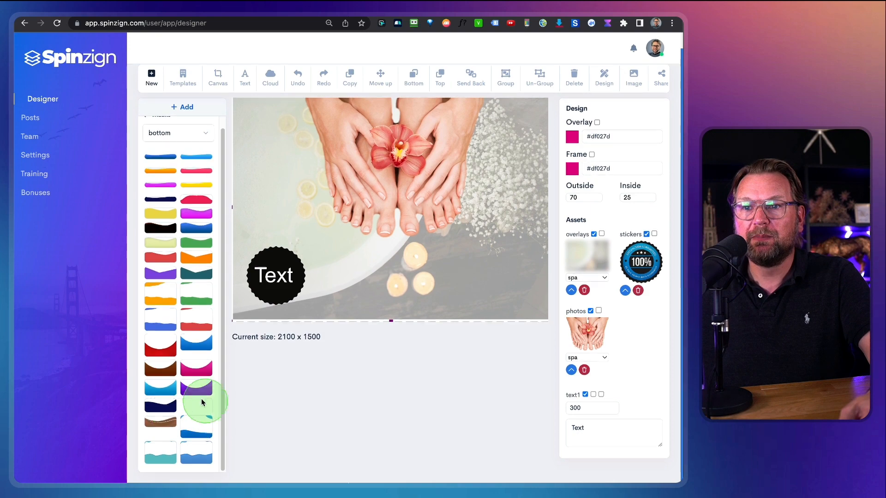
pyautogui.click(162, 406)
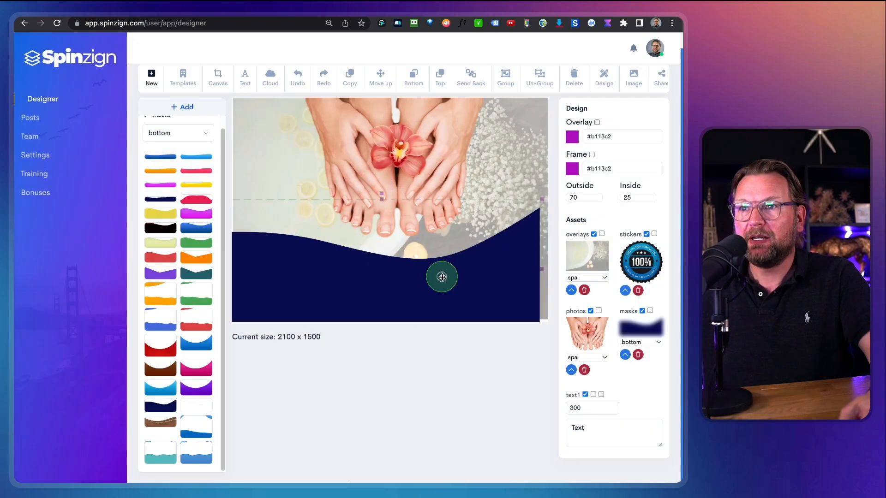
pyautogui.moveTo(455, 296)
pyautogui.mouseDown()
pyautogui.moveTo(459, 315)
pyautogui.moveTo(449, 304)
pyautogui.mouseUp()
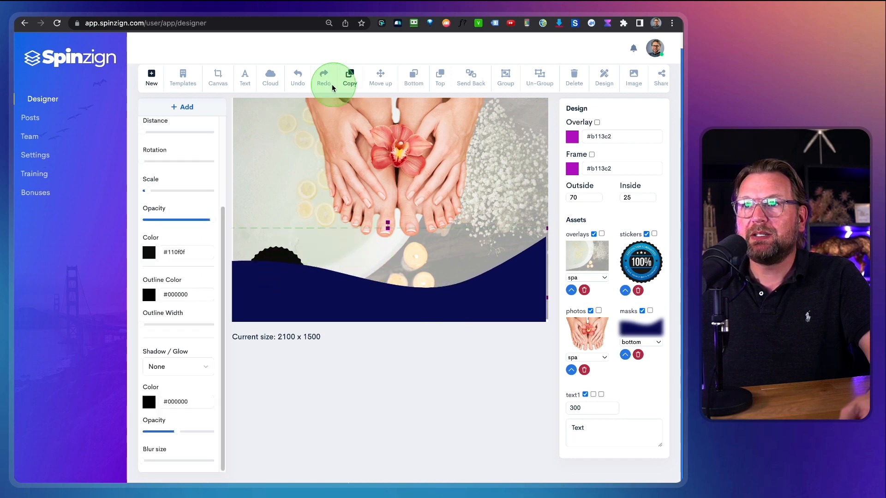
# - Add a new text element on the navy wave and set its color to white, #ffffff
pyautogui.click(245, 79)
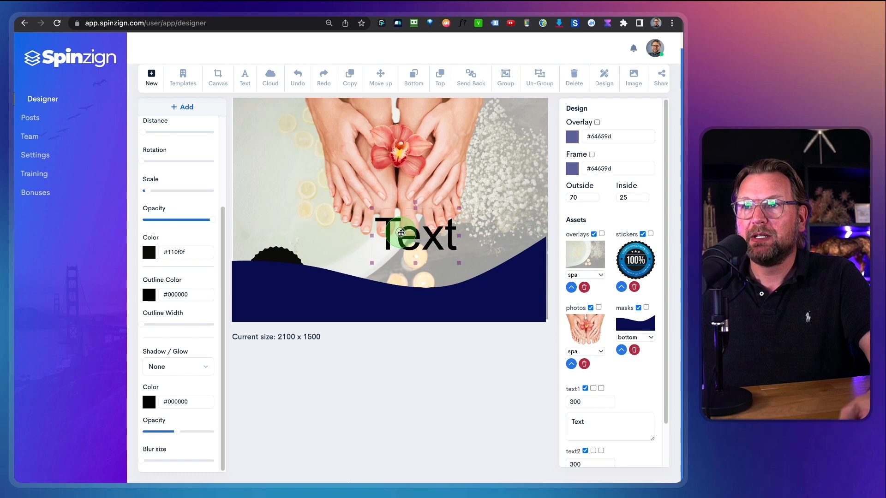
pyautogui.click(282, 294)
pyautogui.click(170, 259)
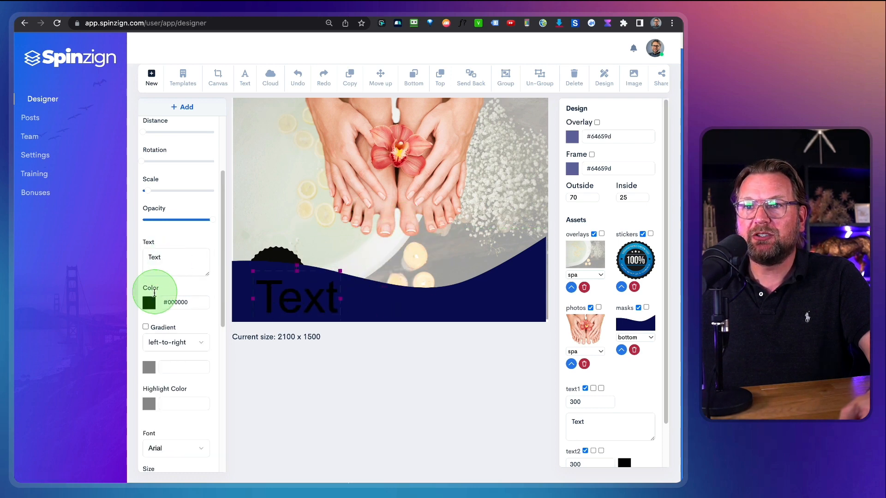
pyautogui.moveTo(95, 317); pyautogui.dragTo(93, 311)
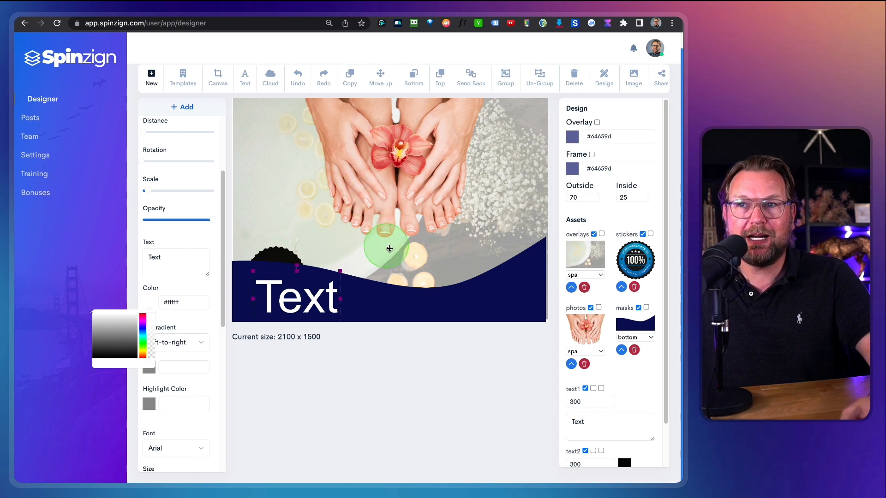
# - Open the image upload and set the image type to photos and the niche to spa
pyautogui.click(183, 107)
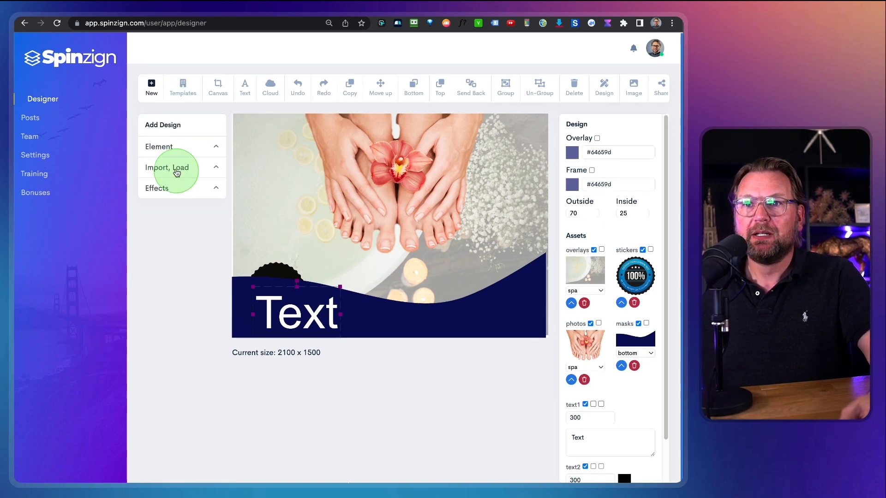
pyautogui.click(177, 147)
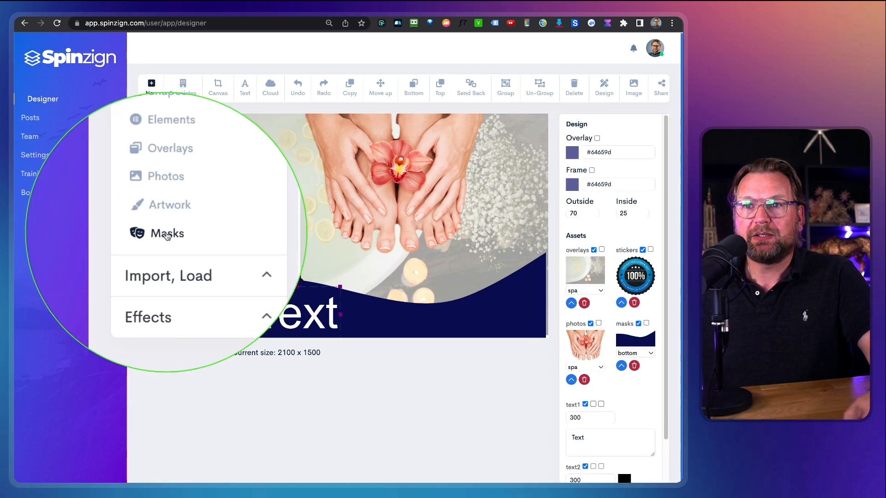
pyautogui.click(206, 249)
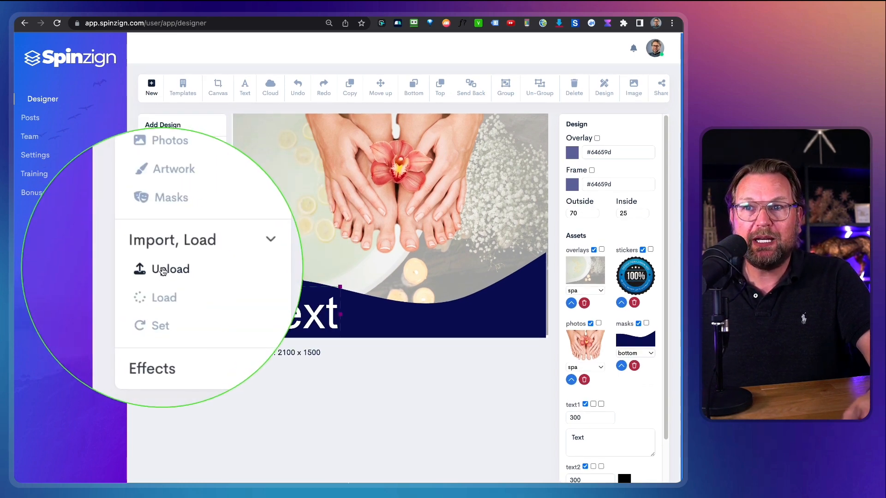
pyautogui.click(163, 270)
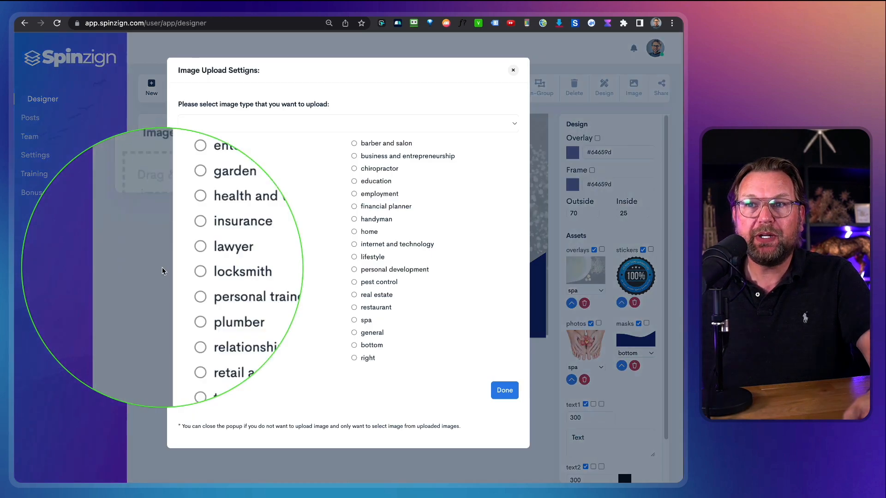
pyautogui.click(236, 132)
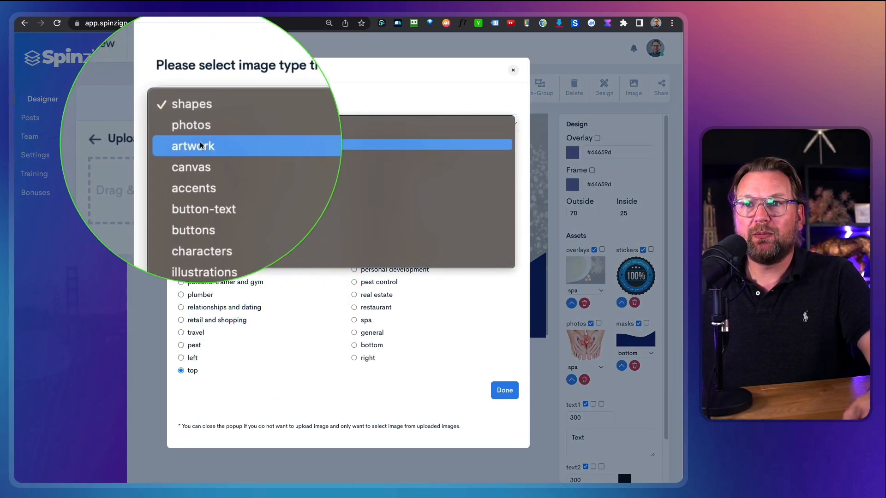
pyautogui.click(199, 135)
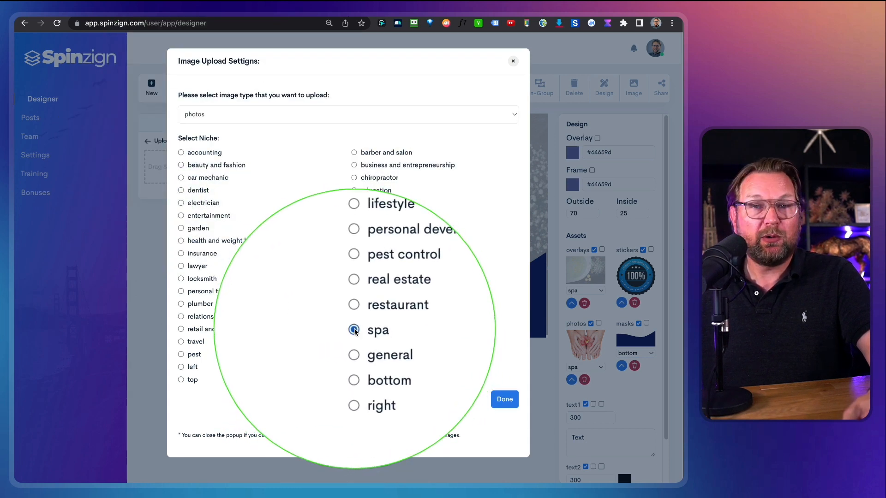
pyautogui.click(501, 400)
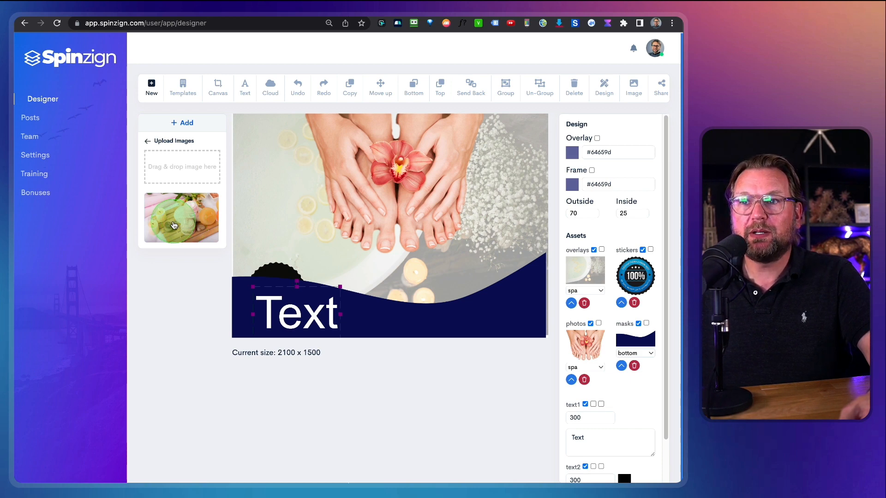
# - Add the uploaded spa products photo in the spa niche and scale it down to cover the canvas, with the overlay switched off
pyautogui.click(210, 228)
pyautogui.moveTo(344, 238); pyautogui.dragTo(345, 211)
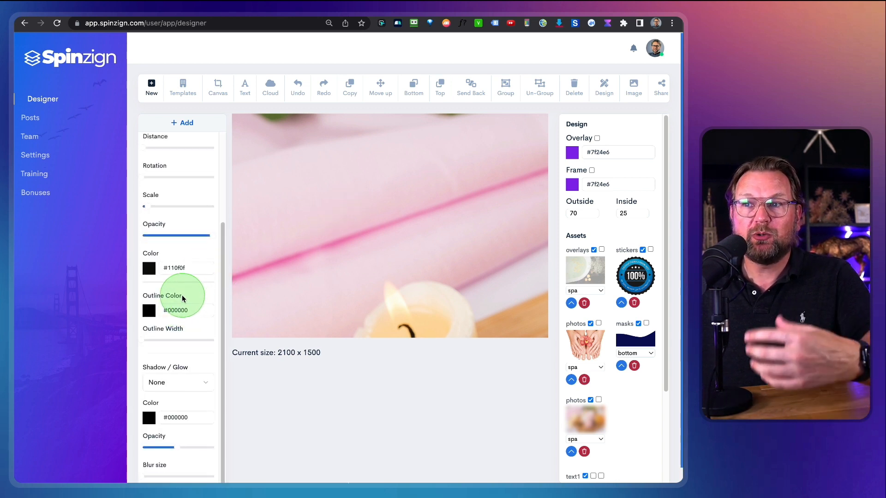
pyautogui.scroll(-1, 182, 298)
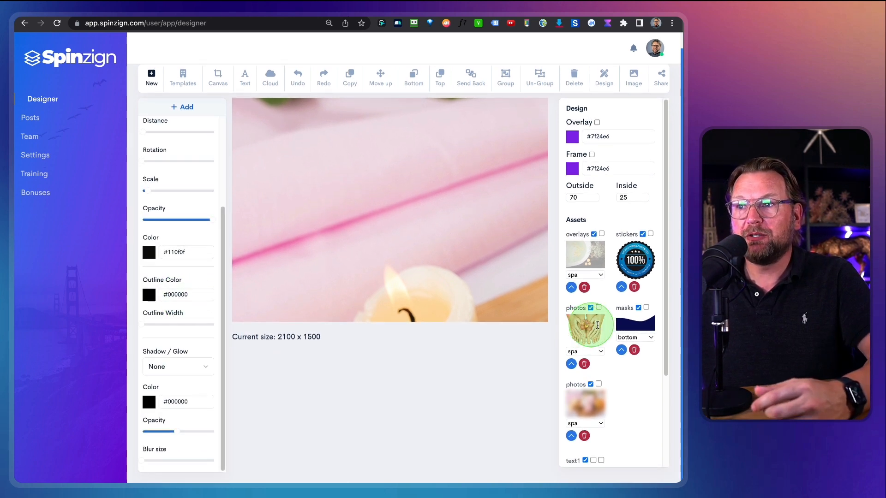
pyautogui.scroll(-1, 599, 351)
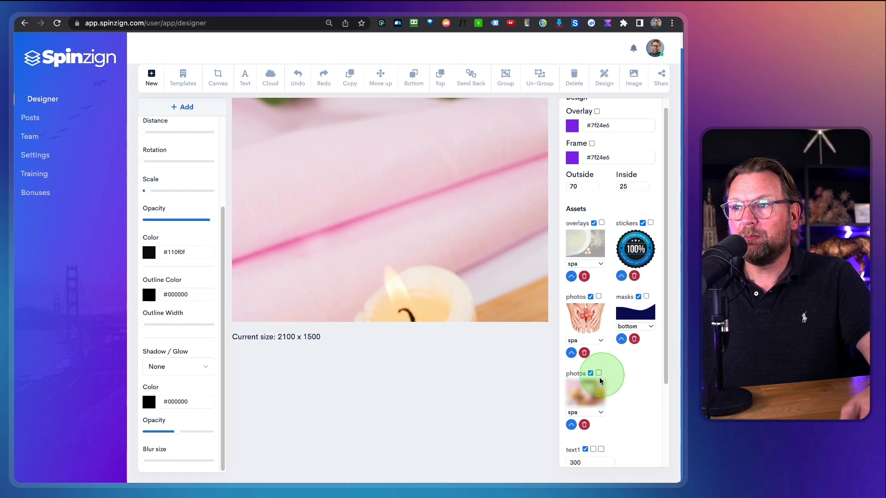
pyautogui.click(584, 412)
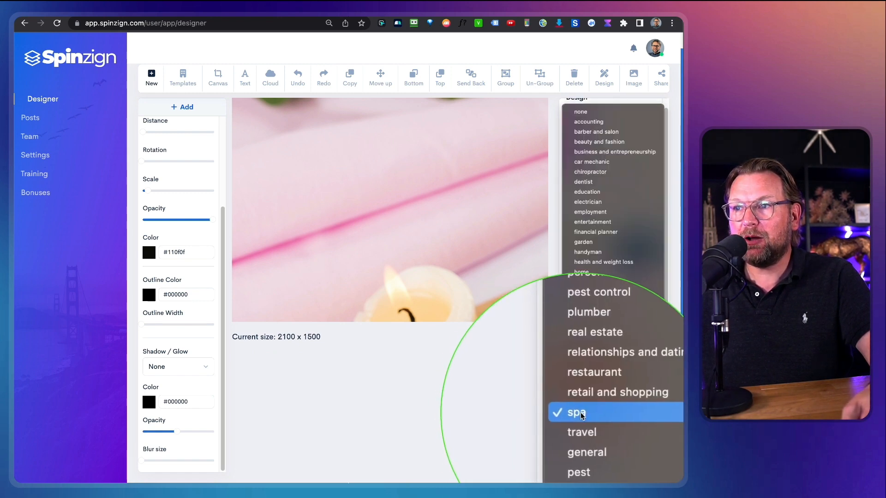
pyautogui.click(579, 415)
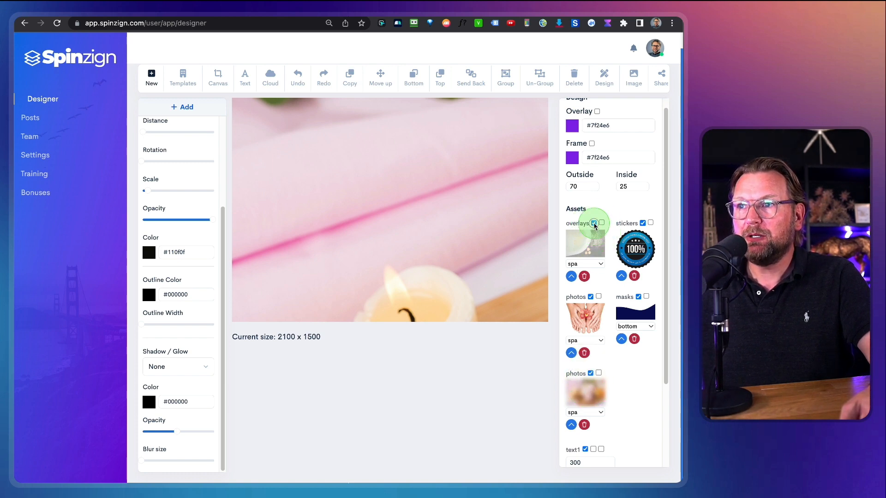
pyautogui.click(145, 191)
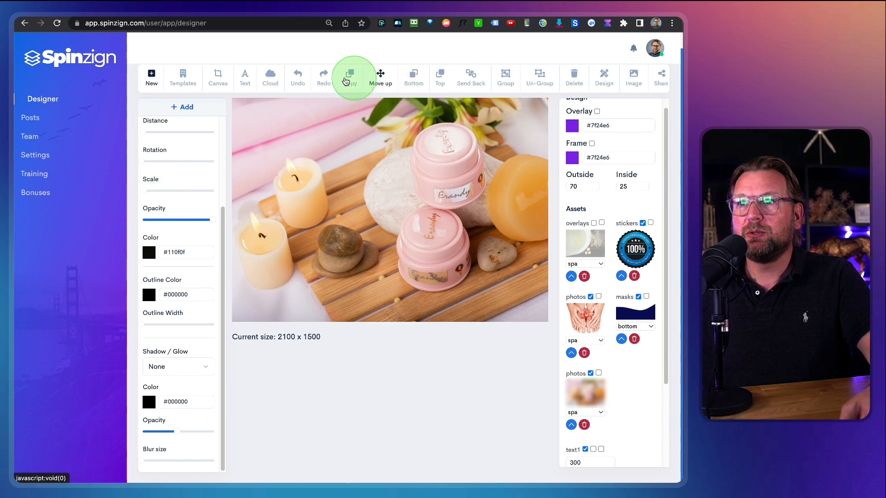
# - Send the products photo behind all other elements and delete the photo of hands and feet
pyautogui.click(414, 80)
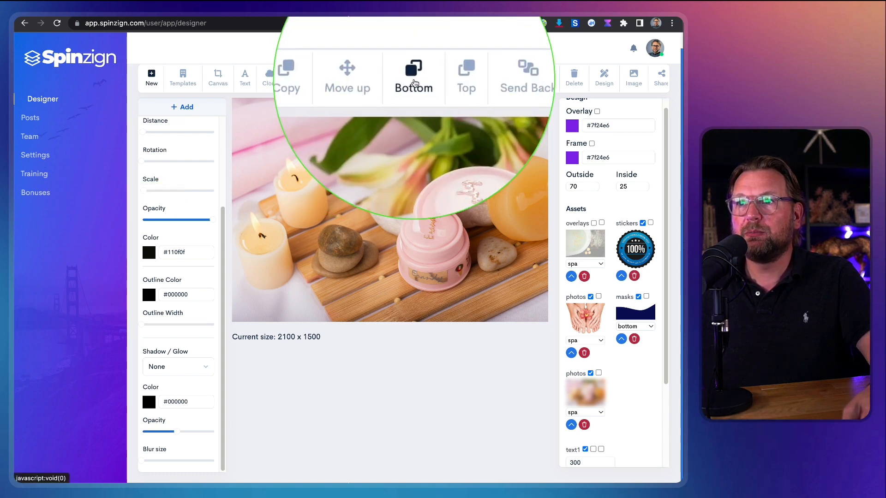
pyautogui.click(505, 266)
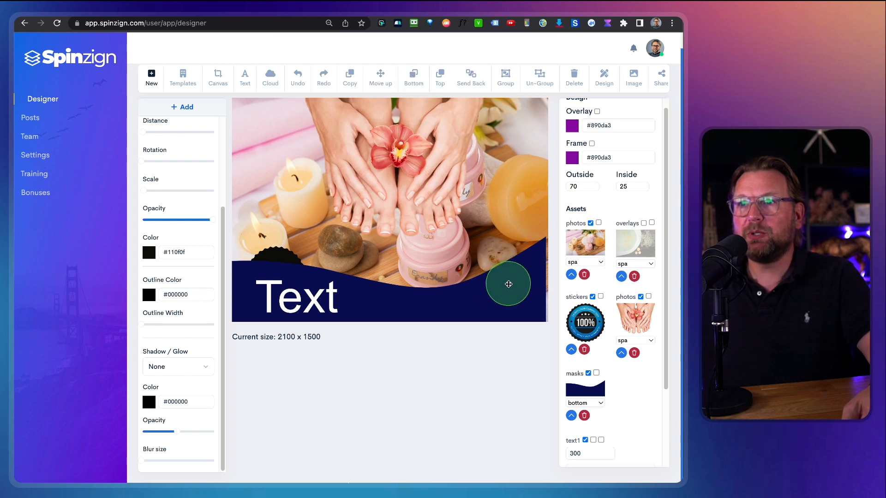
pyautogui.moveTo(384, 157); pyautogui.dragTo(391, 187)
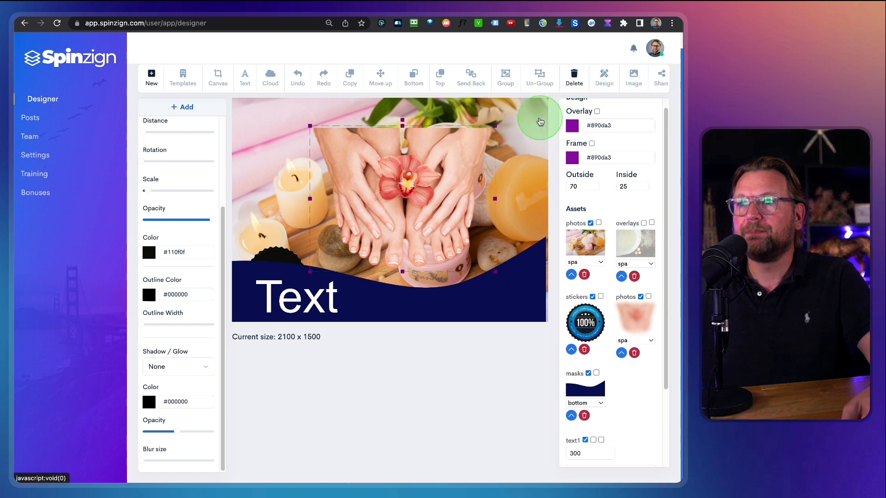
pyautogui.click(572, 81)
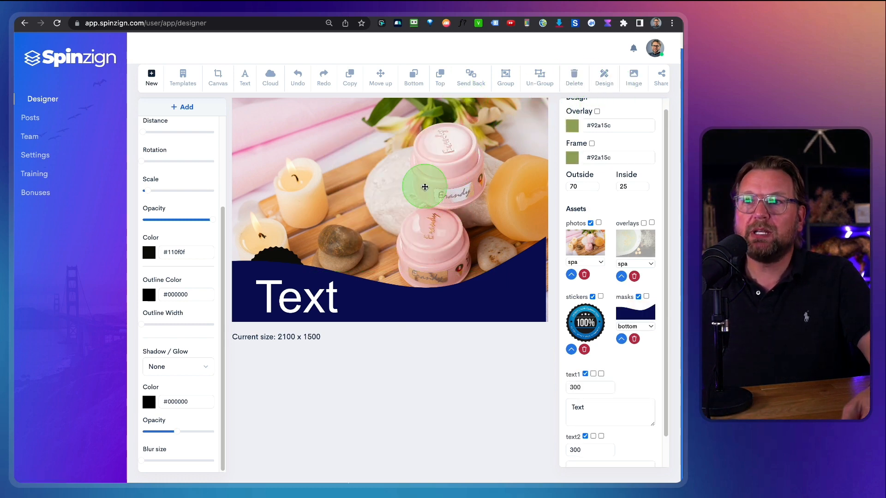
# - Spin the current design, look over the generated variations and close the preview
pyautogui.click(190, 107)
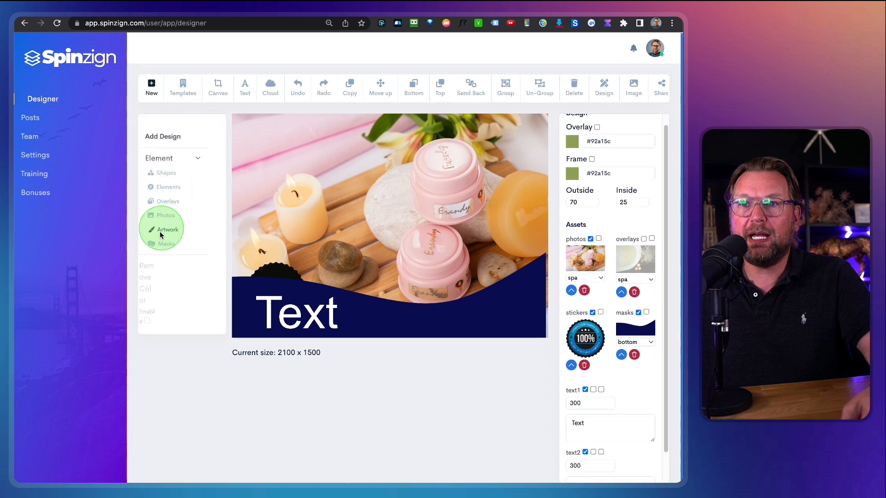
pyautogui.click(161, 277)
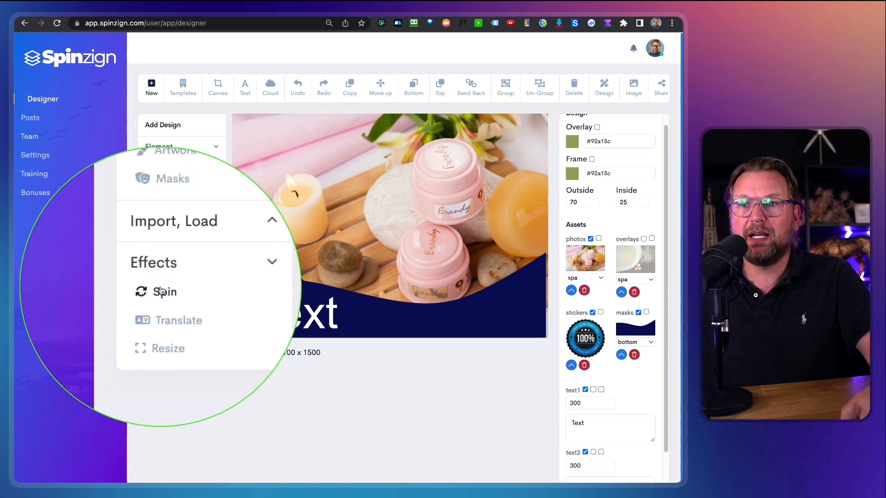
pyautogui.click(163, 288)
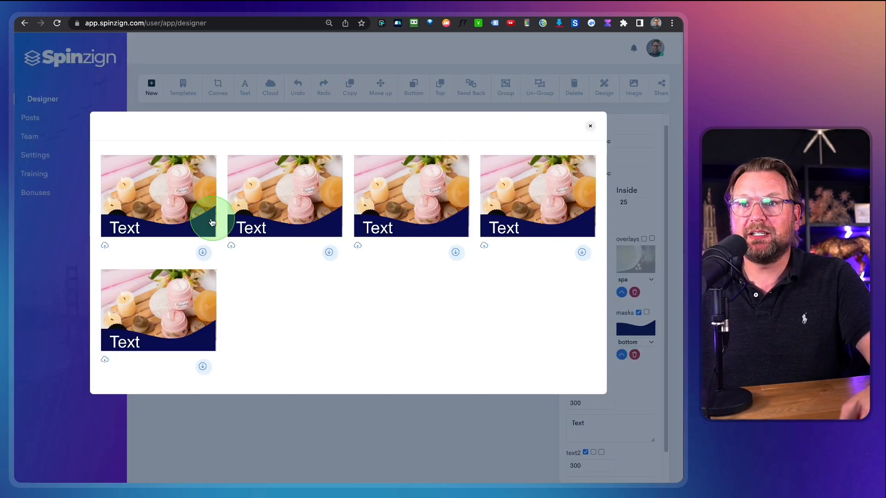
pyautogui.click(590, 127)
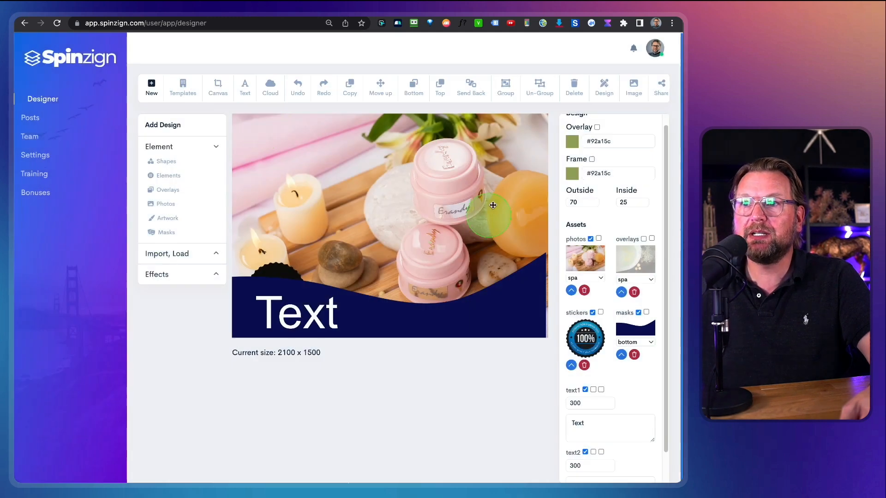
# - Shift the products photo slightly up and to the left behind the navy wave
pyautogui.moveTo(376, 168); pyautogui.dragTo(355, 142)
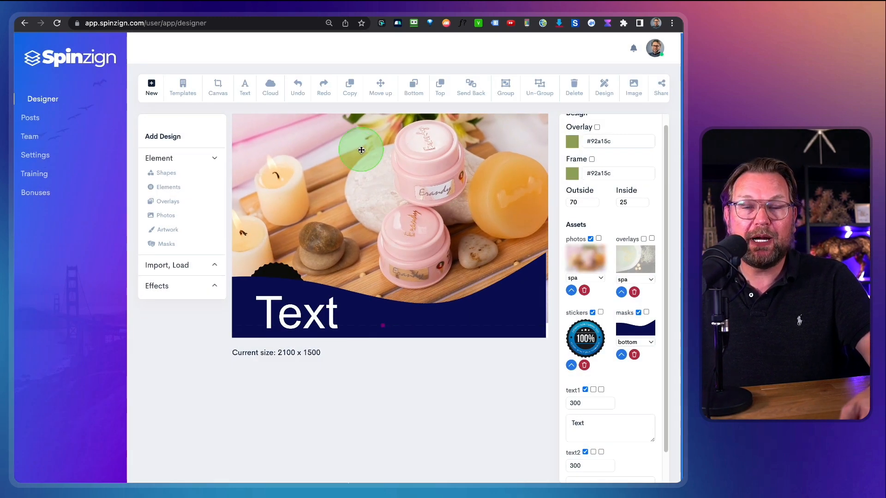
pyautogui.moveTo(383, 203); pyautogui.dragTo(473, 233)
pyautogui.hotkey('ctrl', 'alt', 'z')
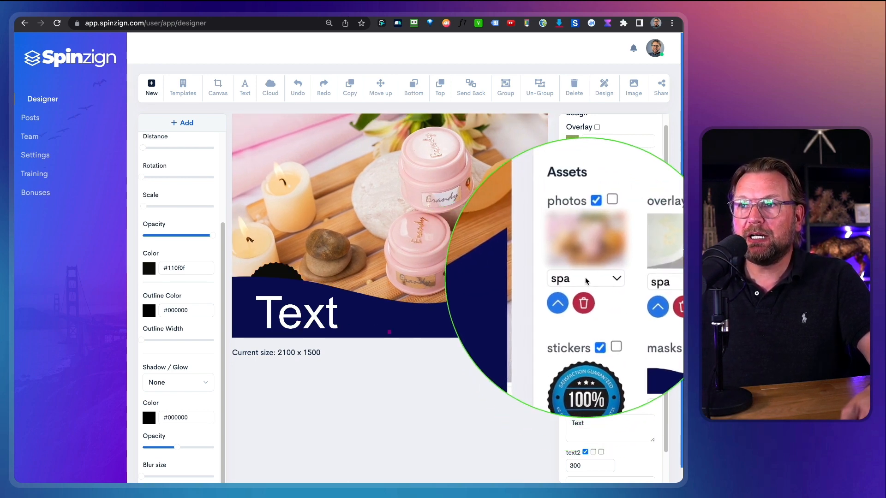
pyautogui.hotkey('ctrl', 'alt', 'z')
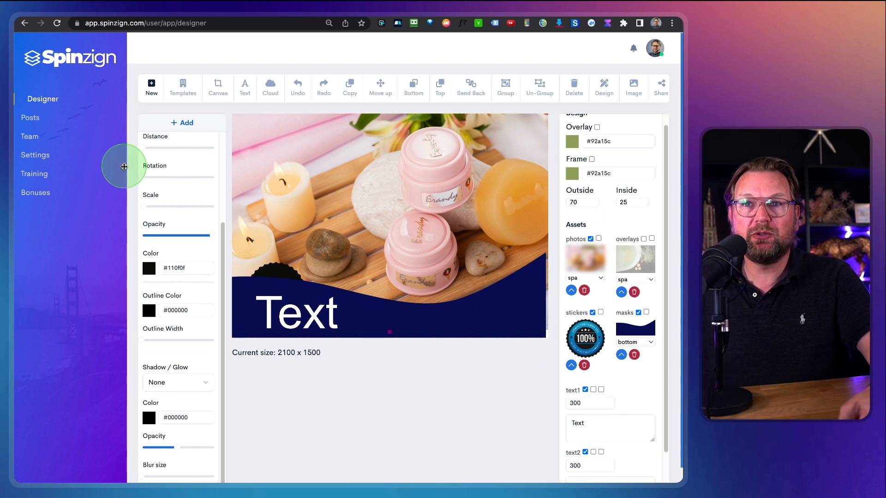
pyautogui.hotkey('ctrl', 'alt', 'z')
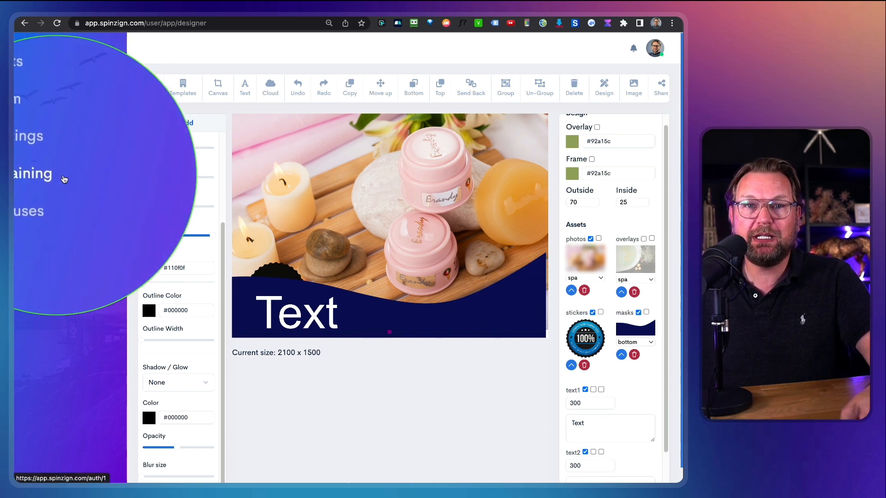
pyautogui.hotkey('ctrl', 'alt', 'z')
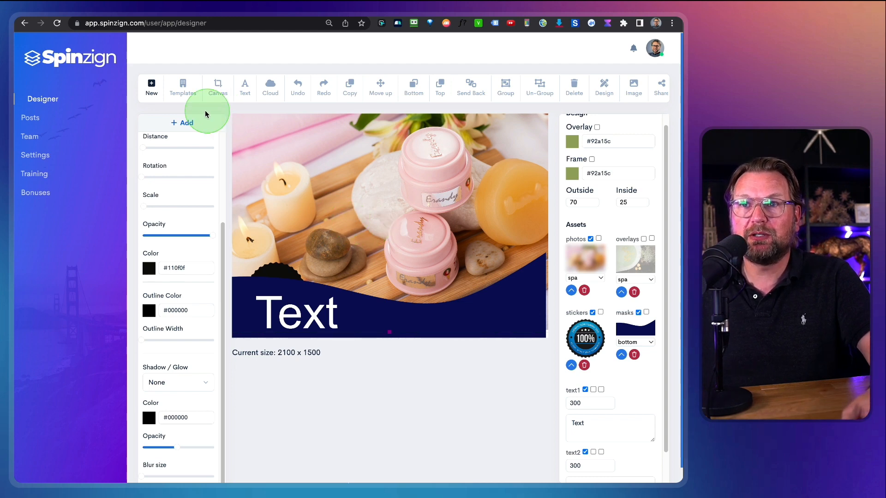
# - Open the spa templates and load the Skin Beauty & Spa Autumn Sale design
pyautogui.click(183, 88)
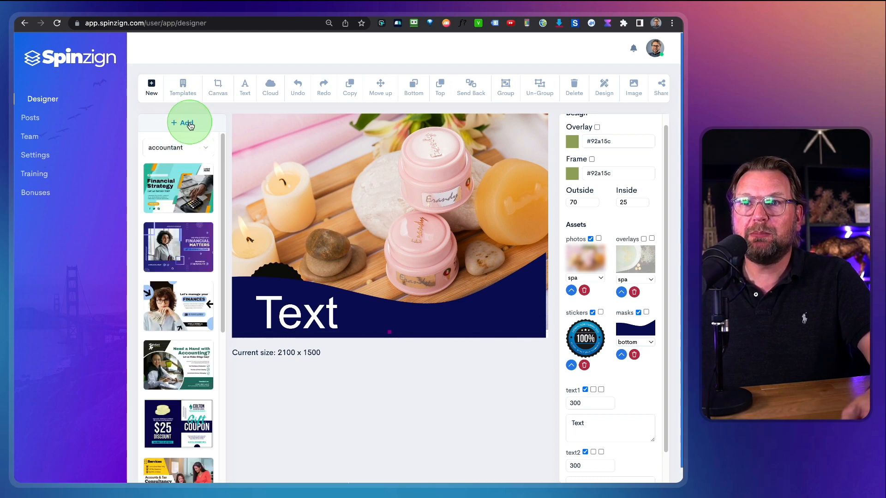
pyautogui.click(182, 154)
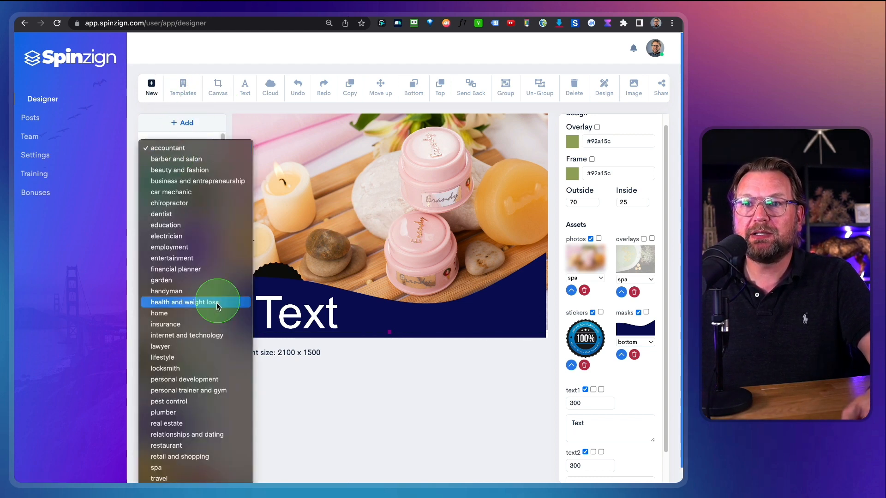
pyautogui.click(178, 467)
pyautogui.click(180, 242)
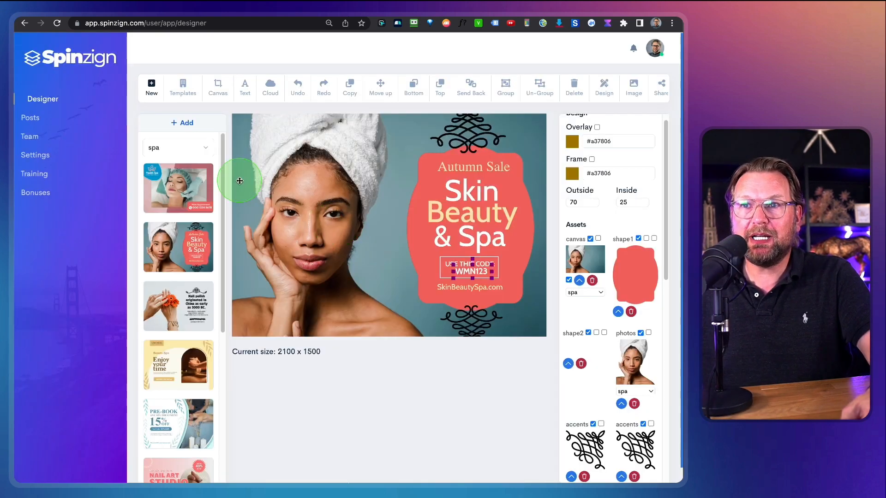
# - Resize the Autumn Sale design into all social media formats, look over the resized versions and close the preview
pyautogui.click(179, 124)
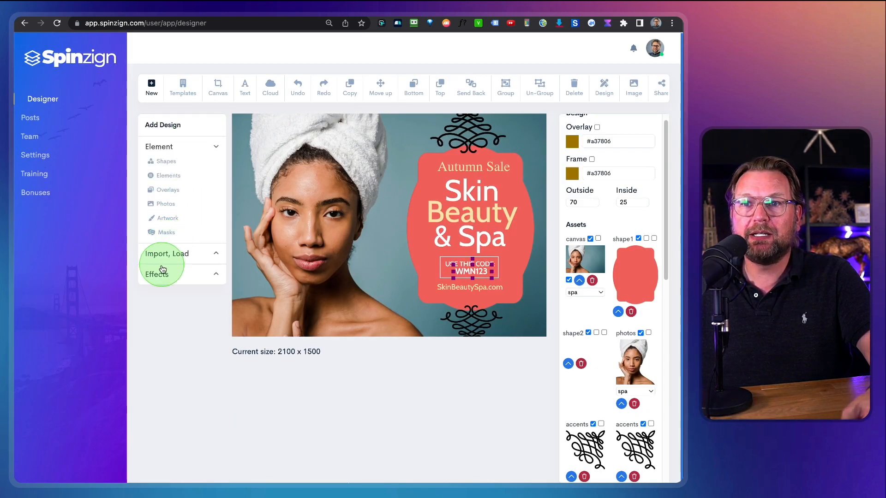
pyautogui.click(160, 275)
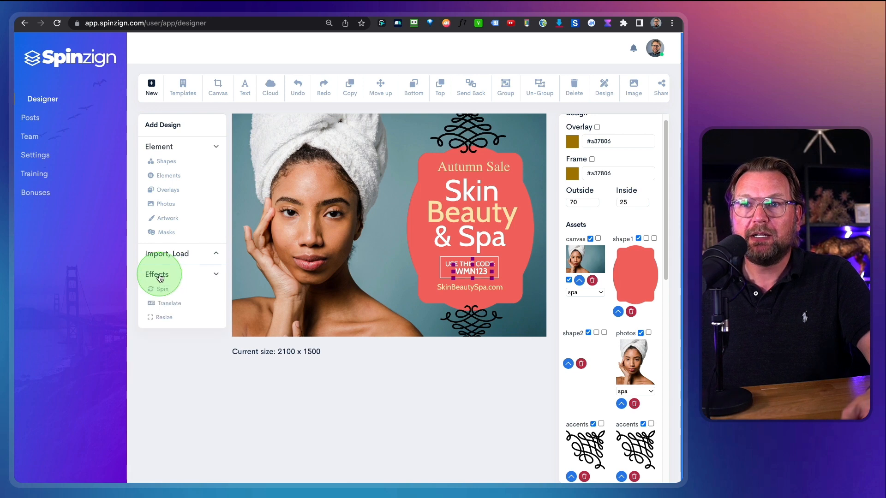
pyautogui.click(163, 320)
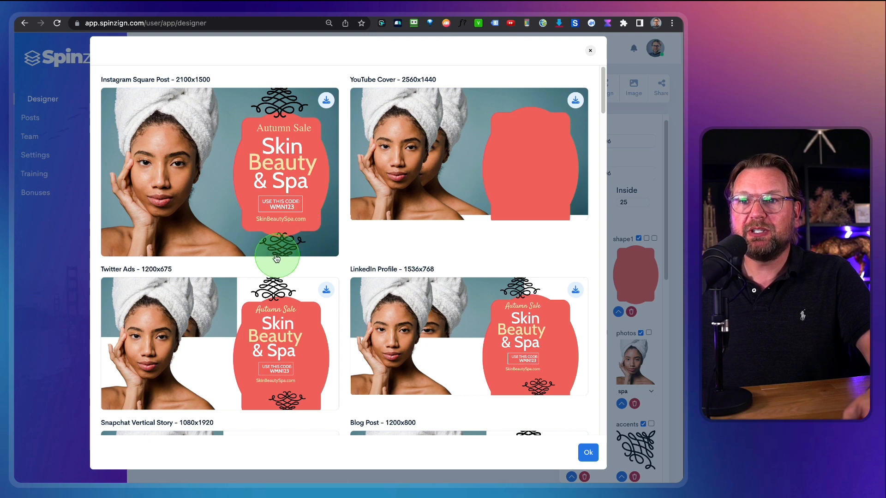
pyautogui.scroll(-2, 284, 297)
pyautogui.scroll(-3, 283, 298)
pyautogui.scroll(3, 284, 298)
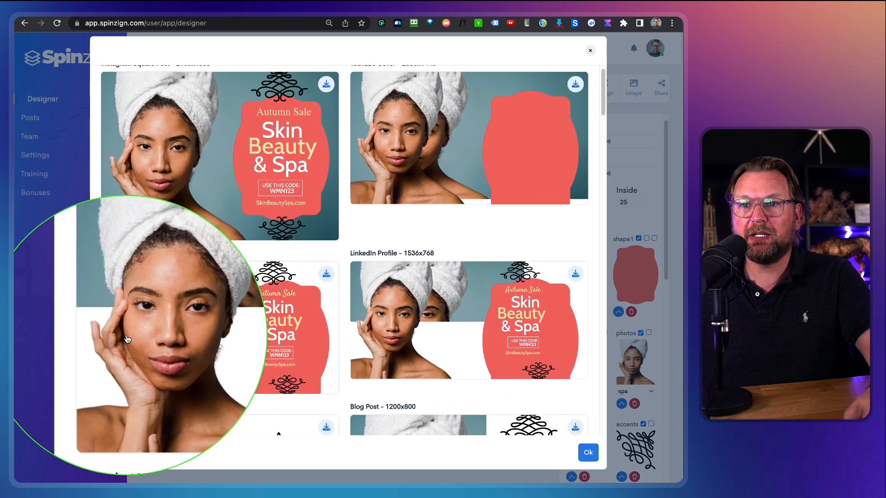
pyautogui.click(590, 52)
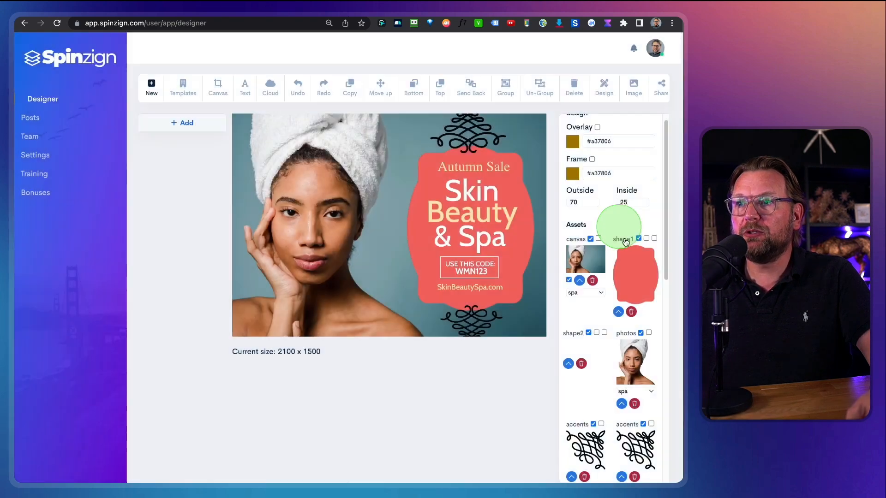
# - Turn off the photos asset and generate the resized versions of the design again
pyautogui.click(641, 333)
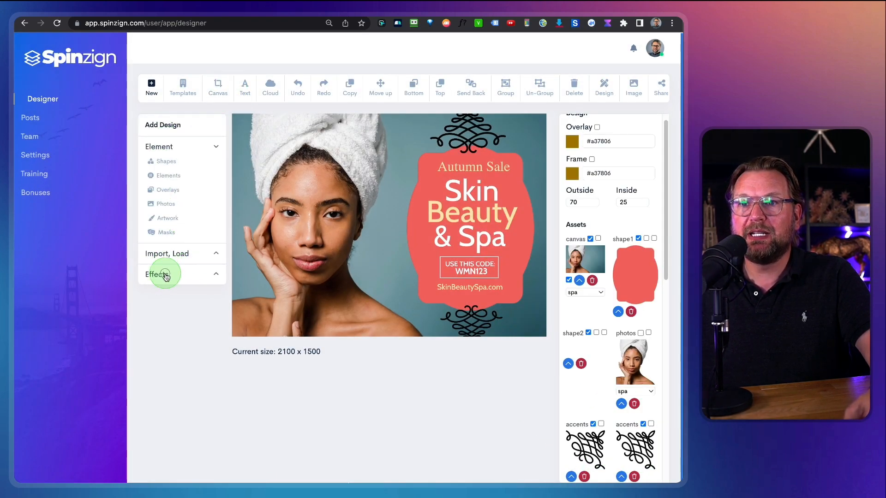
pyautogui.click(163, 317)
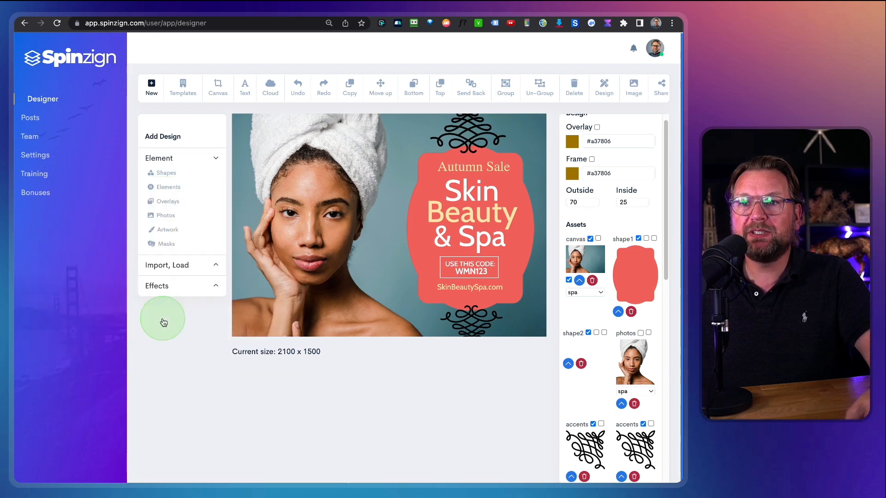
pyautogui.scroll(-5, 383, 244)
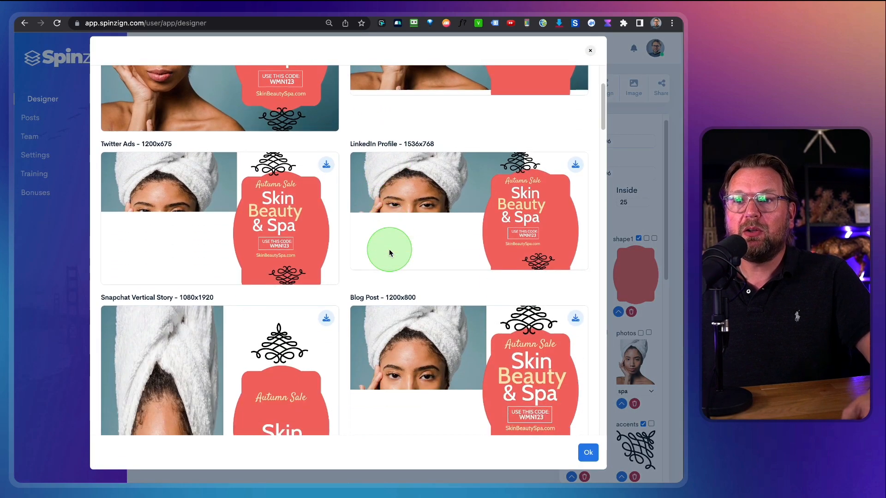
# - Look through the resized versions and load the Pinterest ads 735x1102 version into the editor
pyautogui.scroll(4, 385, 253)
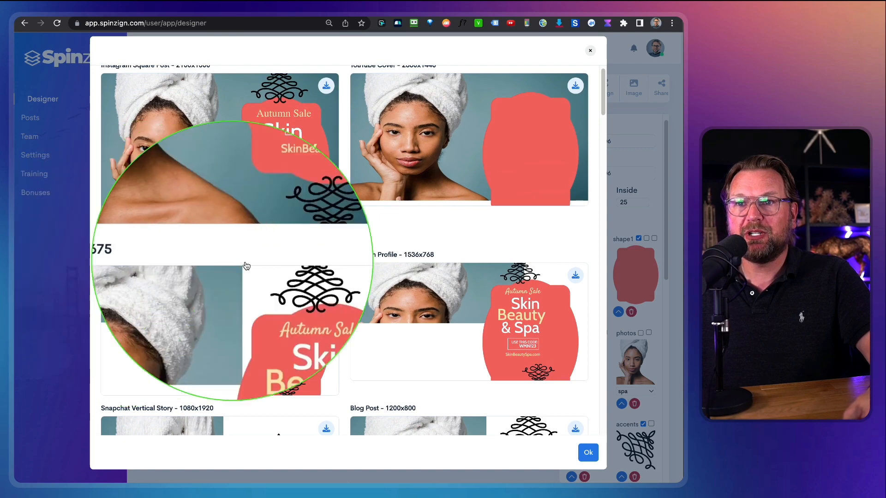
pyautogui.scroll(-3, 383, 288)
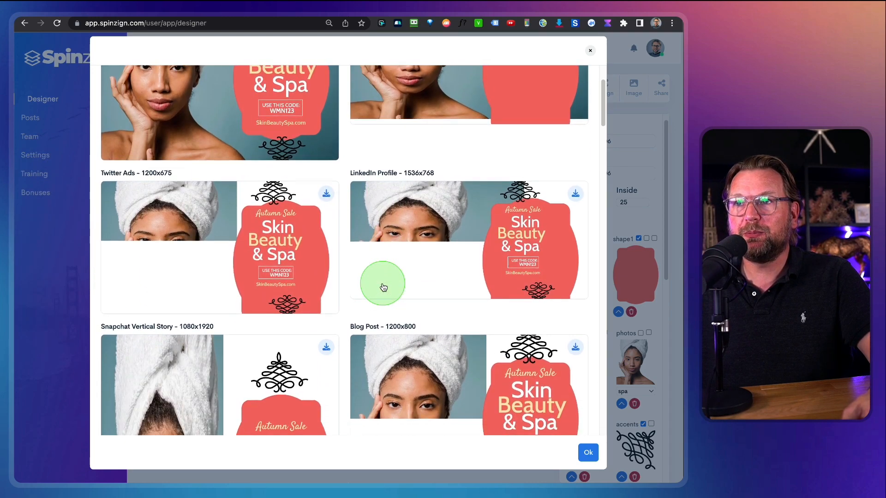
pyautogui.scroll(3, 384, 287)
pyautogui.scroll(-8, 352, 245)
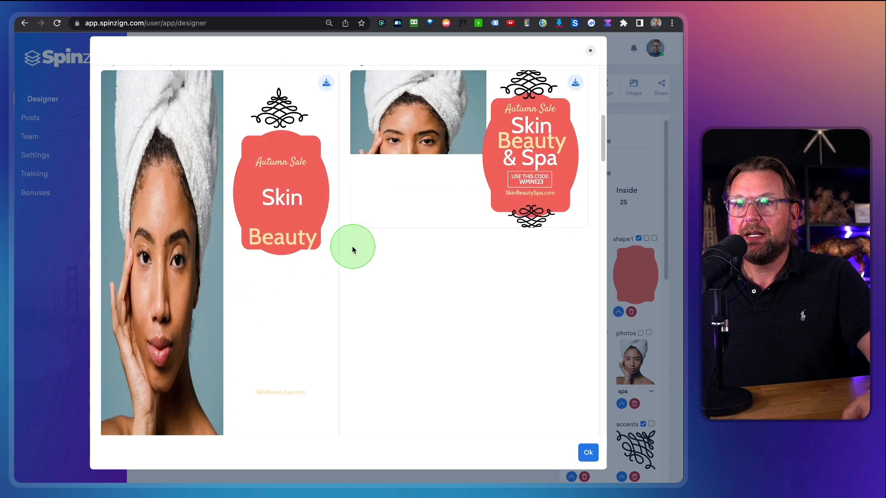
pyautogui.scroll(-8, 339, 213)
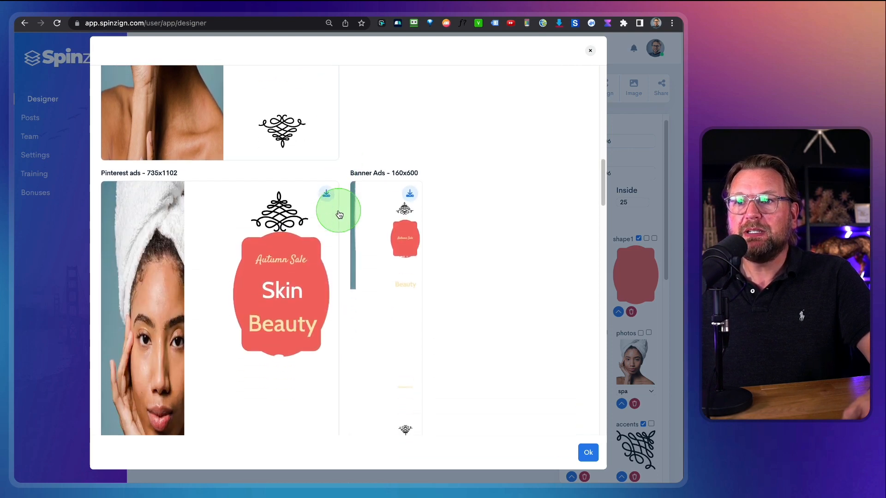
pyautogui.scroll(-5, 339, 214)
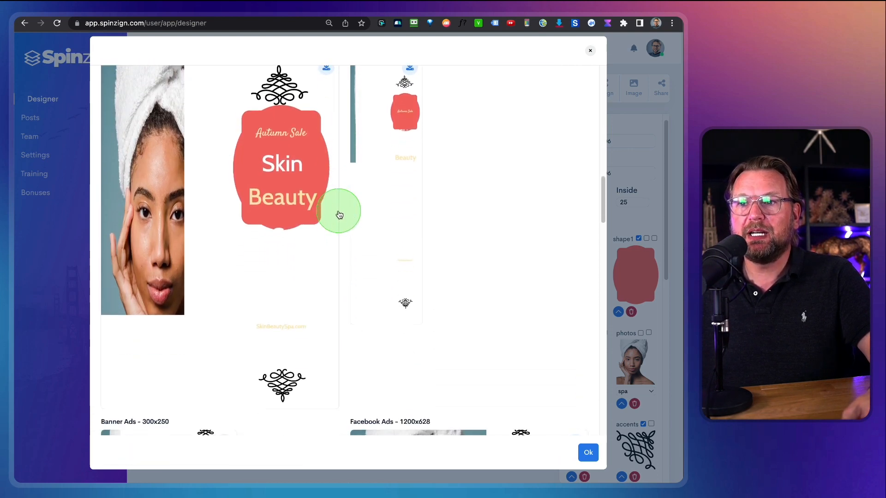
pyautogui.scroll(3, 339, 214)
pyautogui.press('Escape')
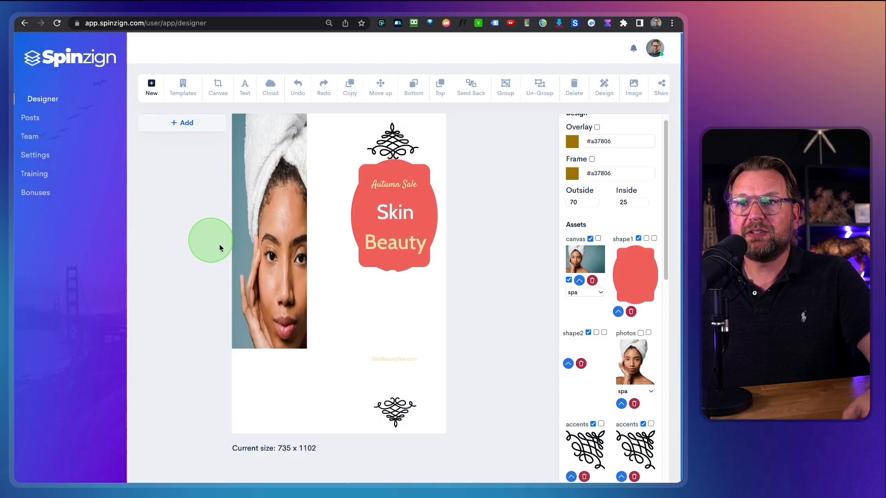
# - Scale the background photo of the woman so it fills the portrait canvas
pyautogui.click(284, 199)
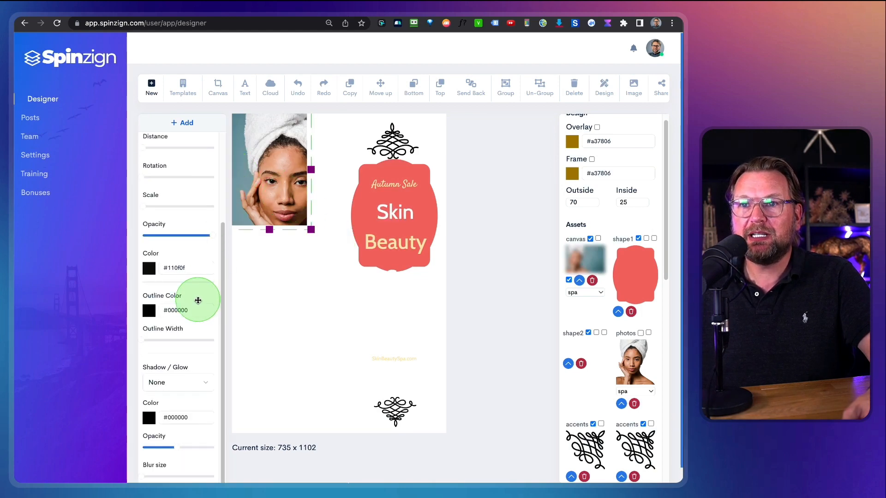
pyautogui.scroll(1, 157, 274)
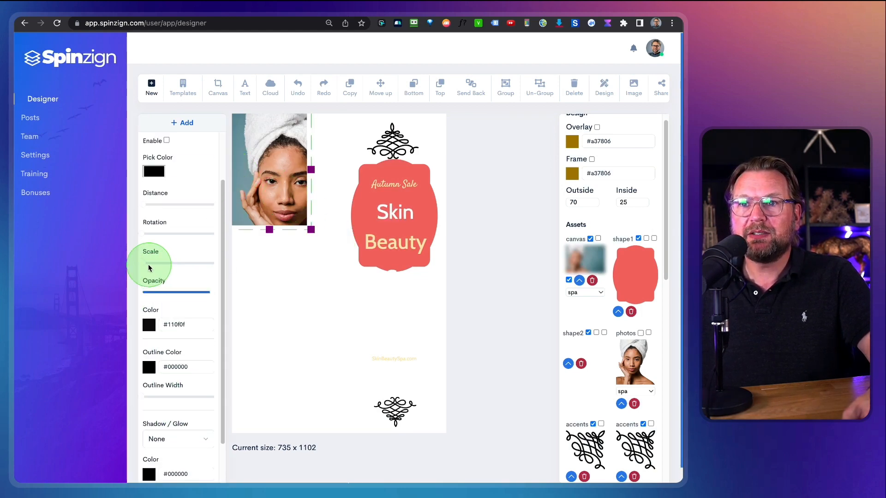
pyautogui.moveTo(148, 263)
pyautogui.mouseDown()
pyautogui.moveTo(126, 262)
pyautogui.moveTo(150, 264)
pyautogui.mouseUp()
# - Arrange the red shape with the Autumn Sale, Skin and Beauty texts in the canvas's upper-left corner and shift the photo slightly to the right
pyautogui.moveTo(401, 171); pyautogui.dragTo(295, 133)
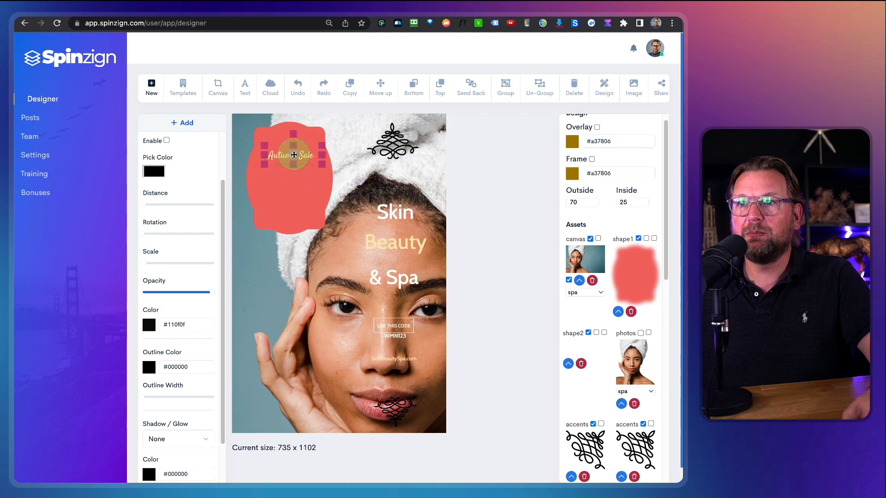
pyautogui.click(287, 146)
pyautogui.moveTo(394, 138)
pyautogui.mouseDown()
pyautogui.moveTo(330, 115)
pyautogui.moveTo(404, 139)
pyautogui.mouseUp()
pyautogui.click(405, 140)
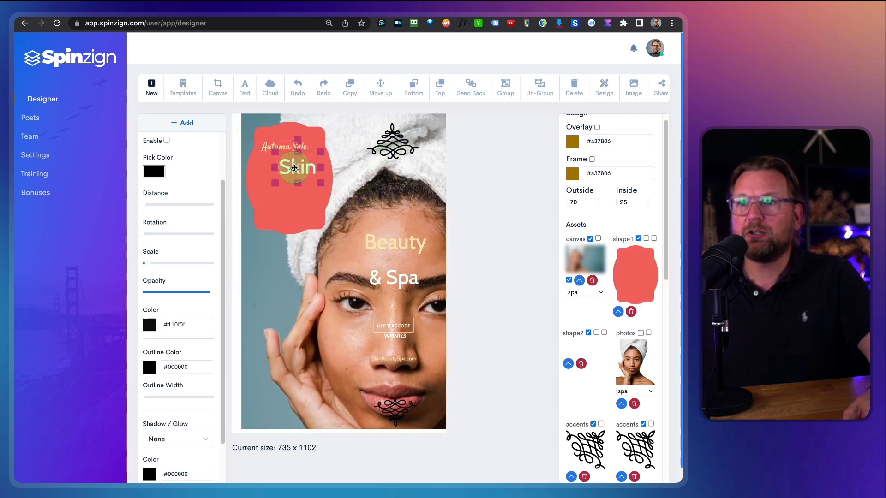
pyautogui.moveTo(294, 168); pyautogui.dragTo(281, 166)
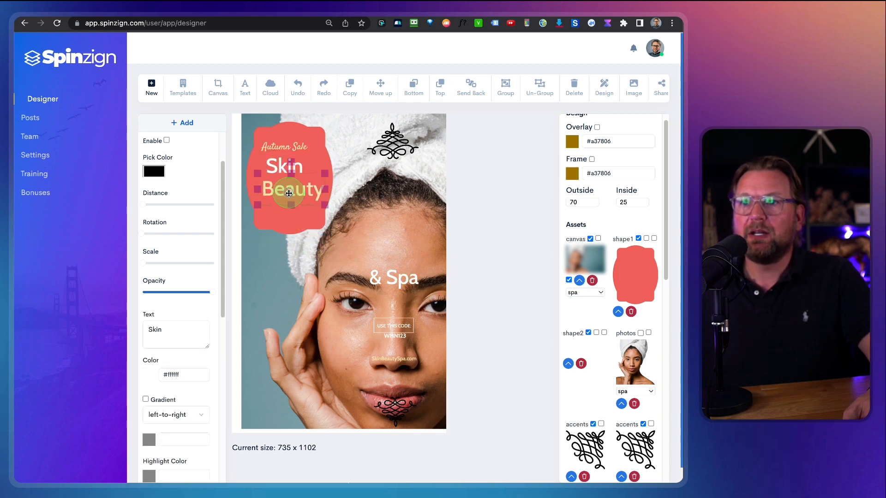
pyautogui.click(288, 190)
pyautogui.click(384, 217)
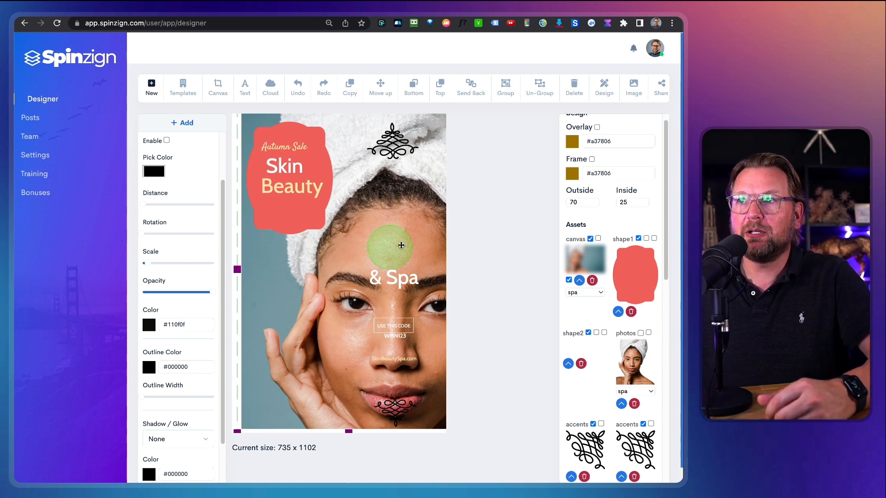
# - Open and cancel the image export, and download the editable design under the file name pixadesign
pyautogui.click(634, 88)
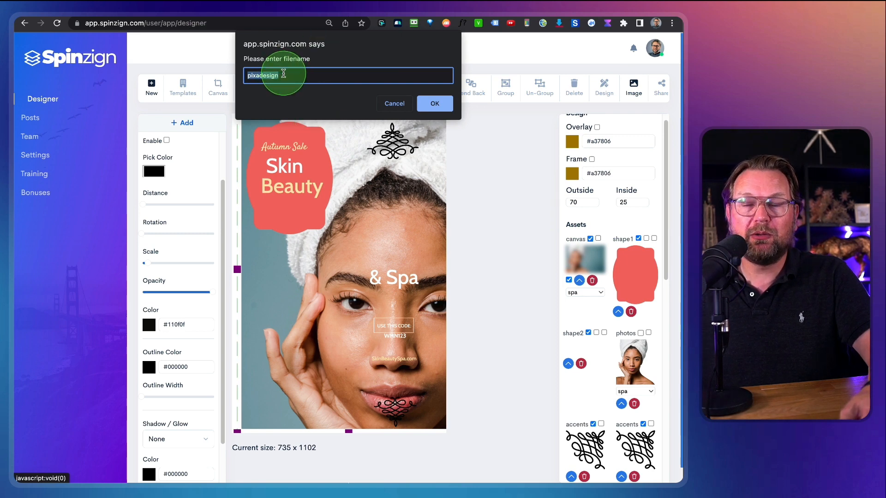
pyautogui.click(399, 104)
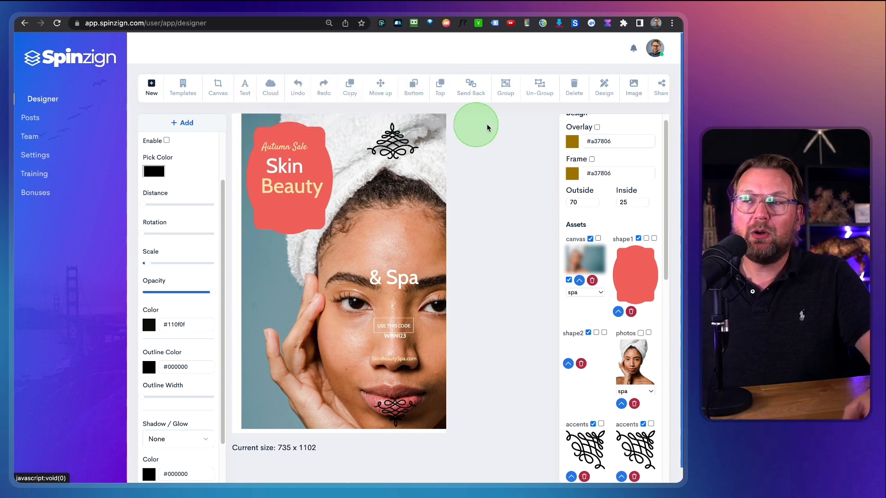
pyautogui.click(602, 88)
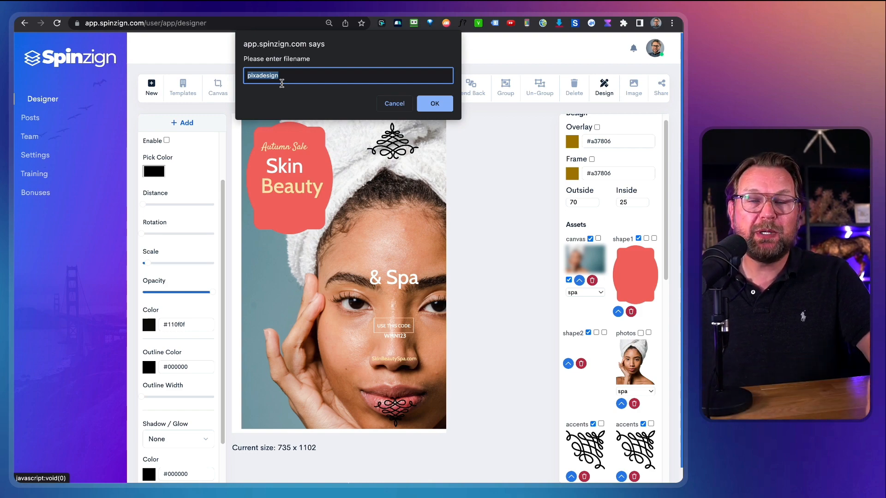
pyautogui.click(426, 103)
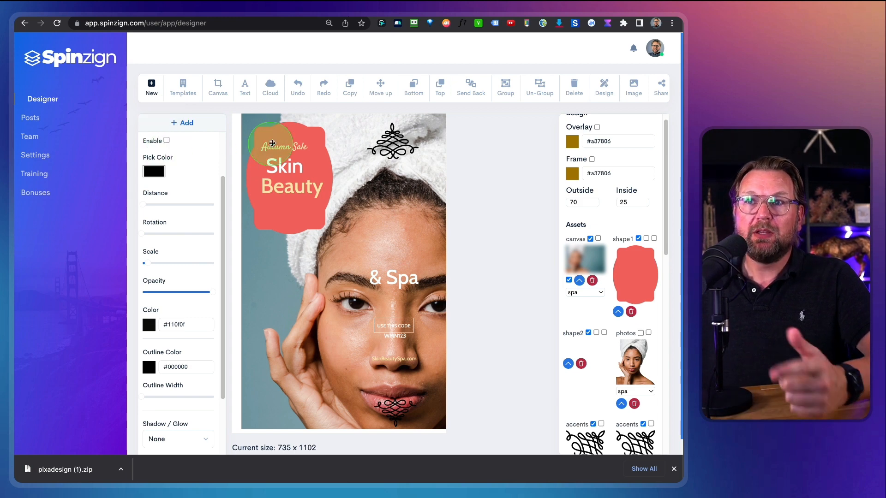
# - Save the design to the cloud with the name Spa and close the cloud dialog
pyautogui.click(265, 92)
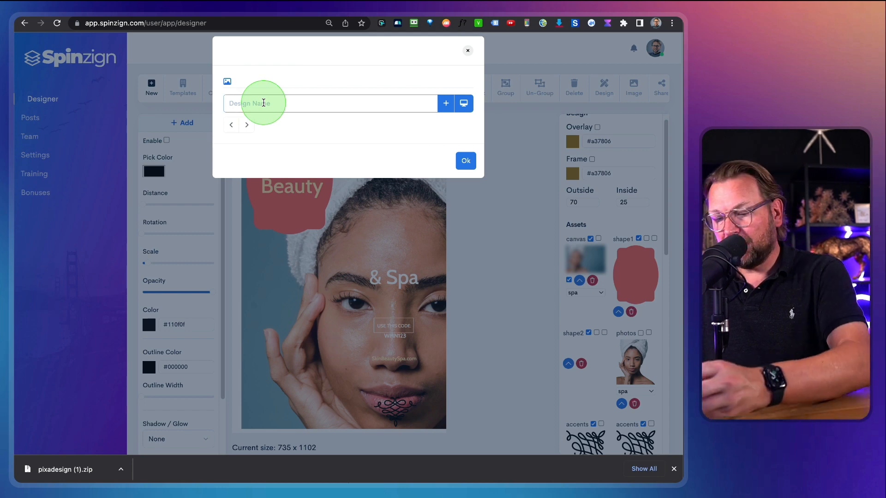
pyautogui.write('Spa')
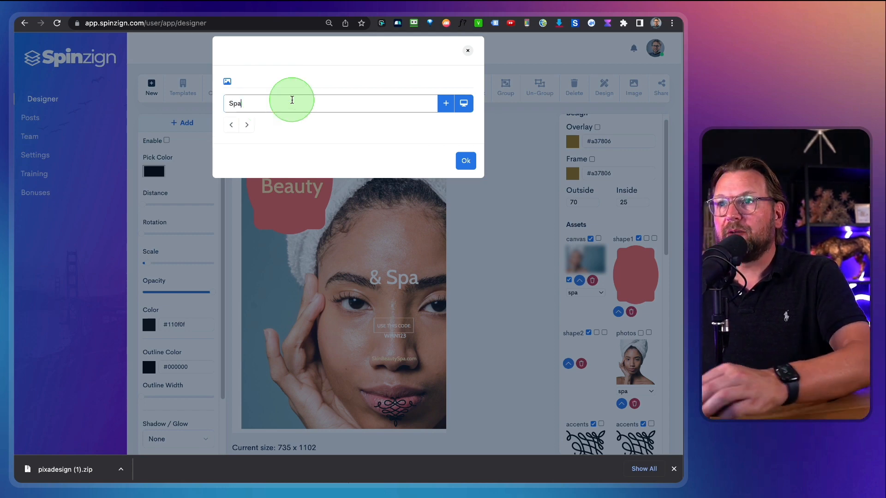
pyautogui.click(444, 104)
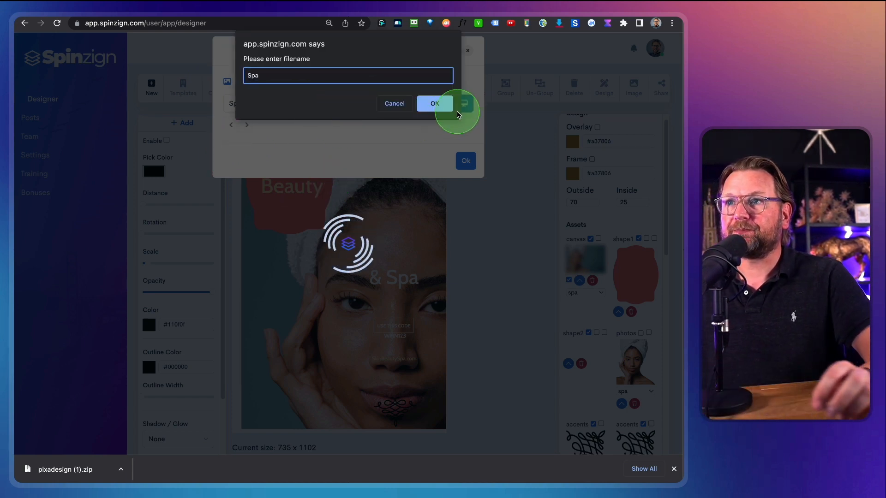
pyautogui.click(439, 103)
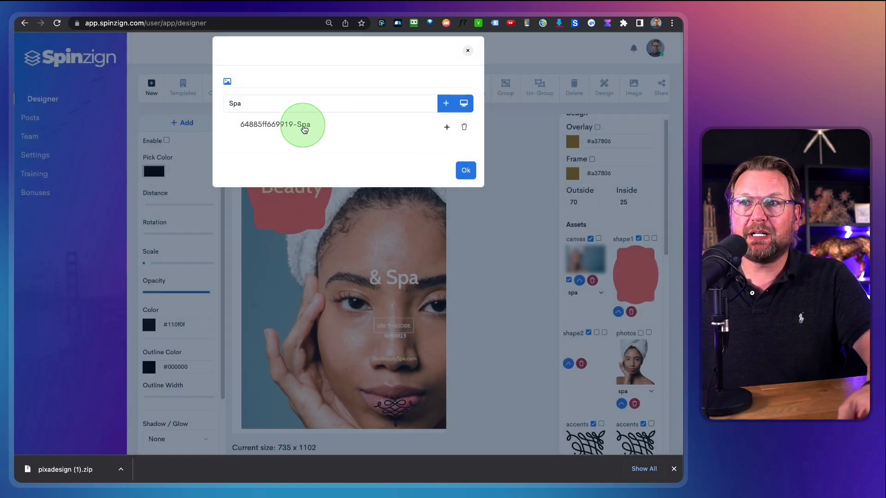
pyautogui.click(465, 170)
# - Open the accountant templates and load the Financial Strategy design
pyautogui.click(183, 87)
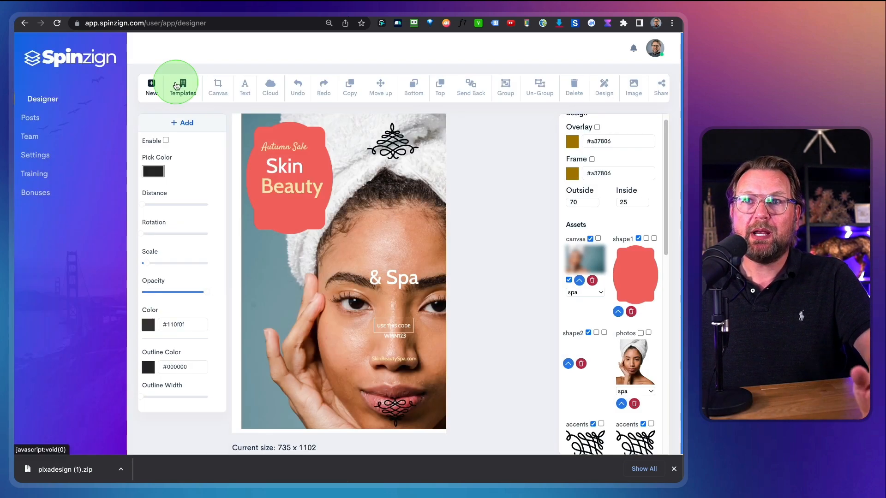
pyautogui.click(192, 165)
pyautogui.click(167, 198)
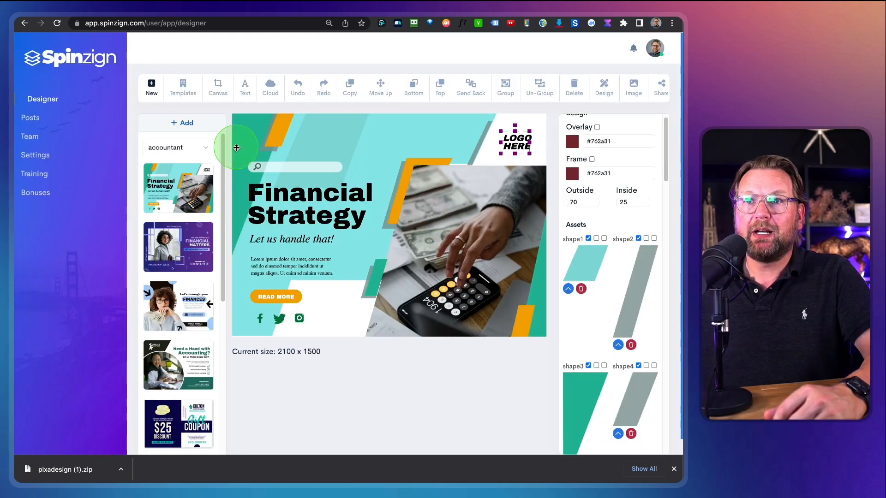
# - Find the saved Spa design in the cloud storage and load it
pyautogui.click(185, 123)
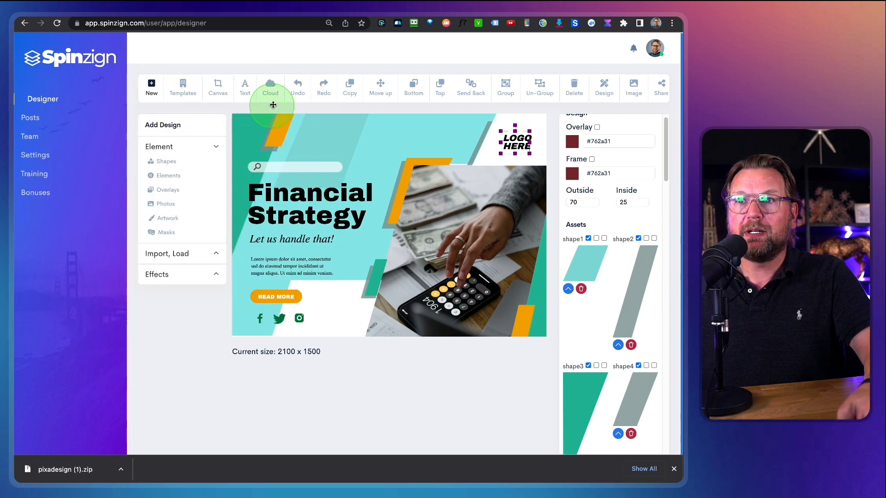
pyautogui.click(271, 88)
pyautogui.write('Spa')
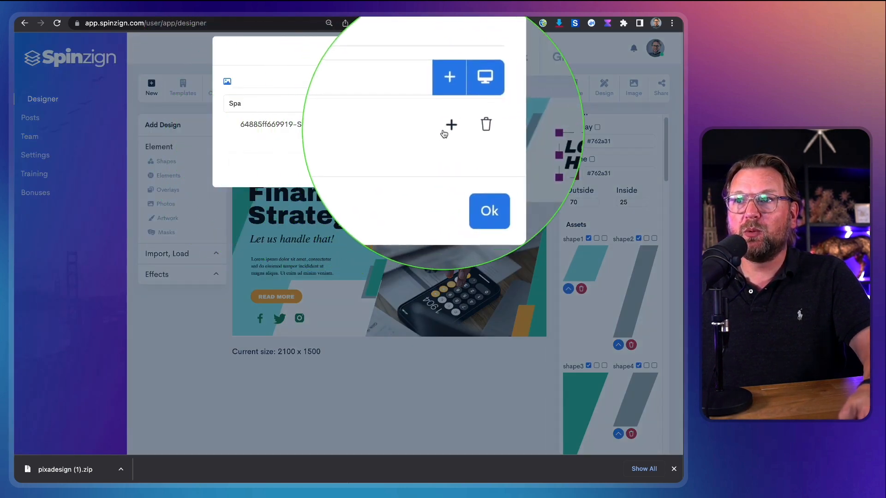
pyautogui.click(446, 128)
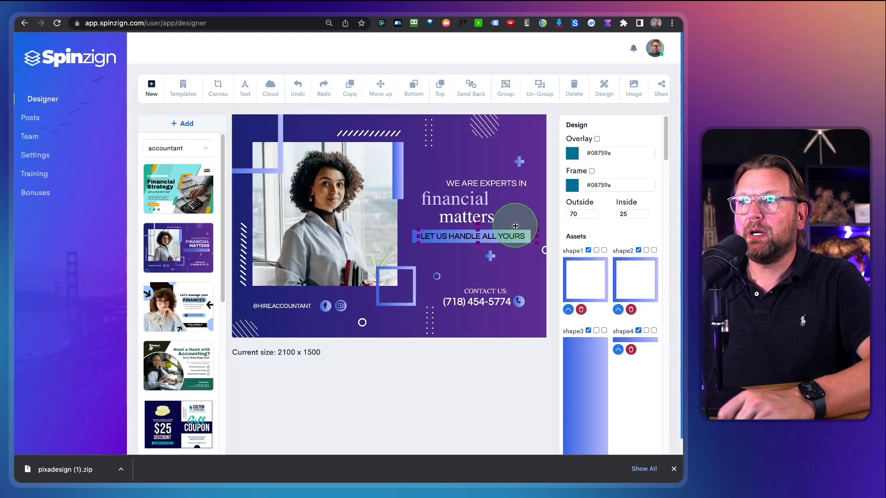
# - Examine the assets listed for the financial matters accountant design and select the vertical blue bar beside the photo
pyautogui.scroll(-5, 603, 221)
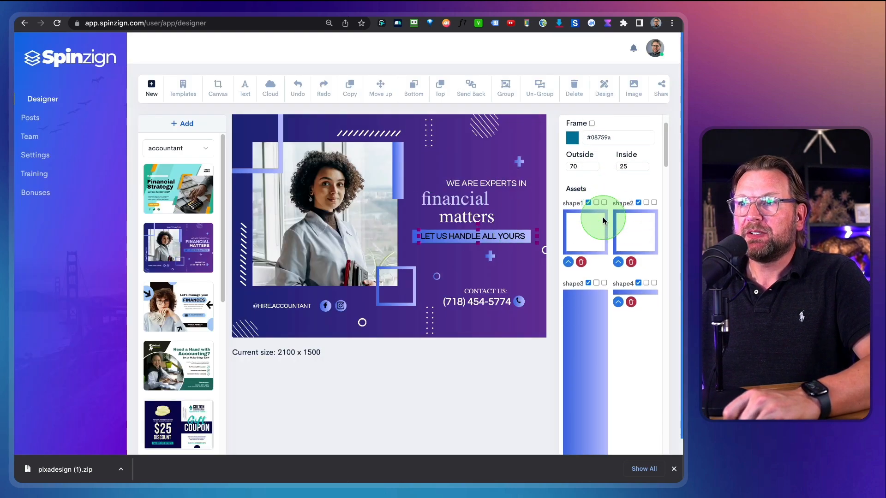
pyautogui.scroll(-2, 603, 220)
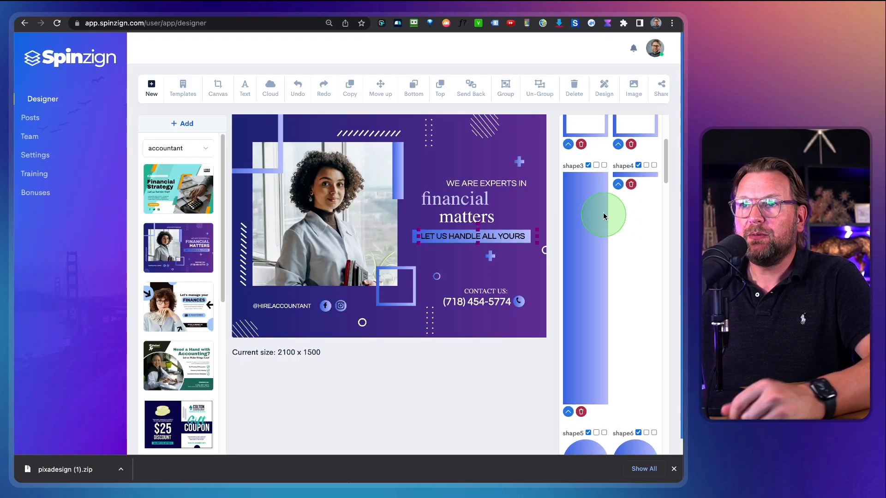
pyautogui.scroll(-3, 588, 228)
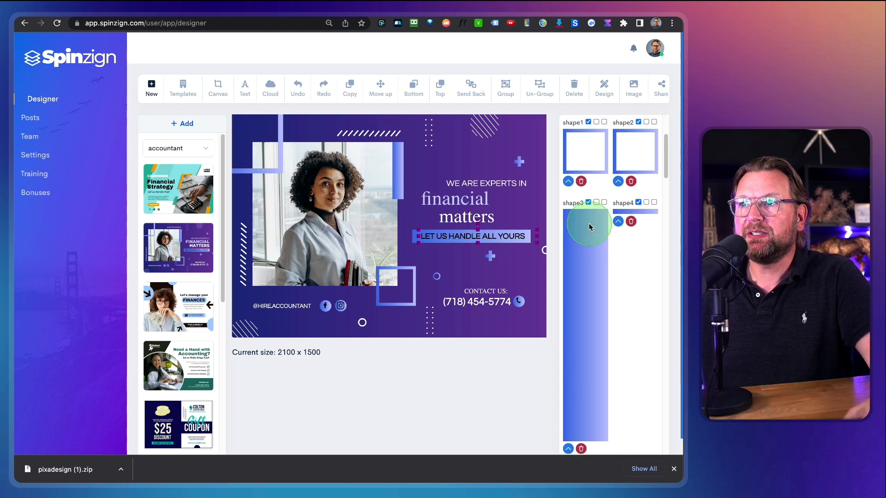
pyautogui.click(569, 363)
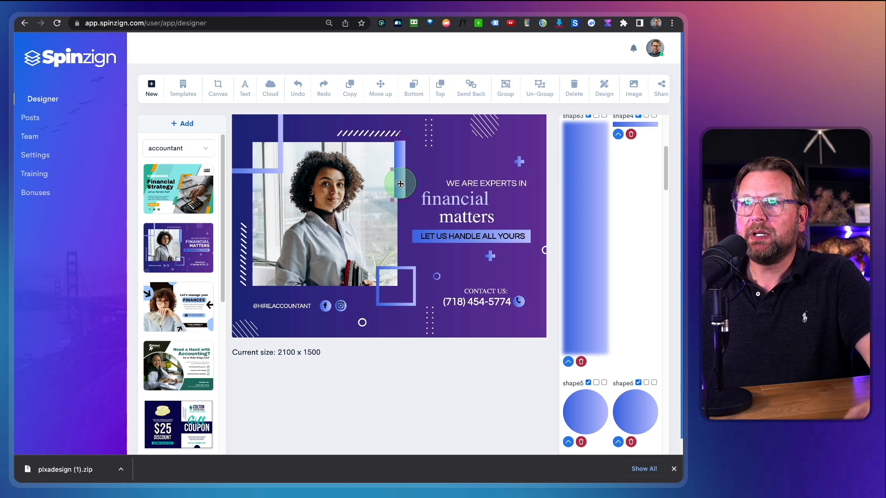
pyautogui.moveTo(400, 184); pyautogui.dragTo(309, 180)
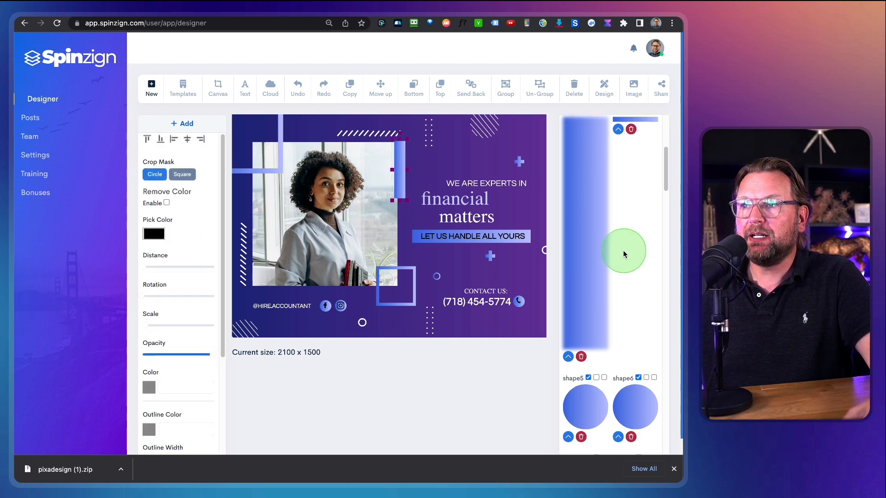
pyautogui.scroll(-7, 626, 222)
pyautogui.scroll(10, 622, 275)
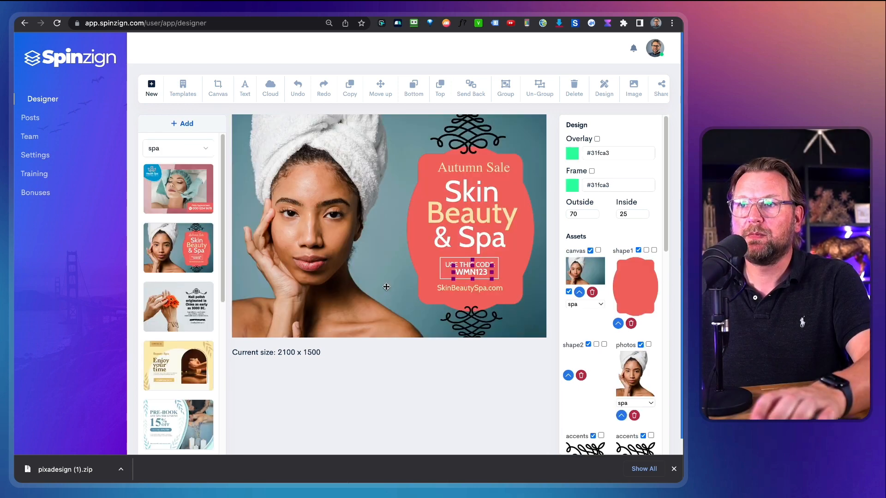
# - Try a colour overlay in #3a21d1 on the Skin Beauty & Spa design and switch the overlay off
pyautogui.scroll(-1, 507, 172)
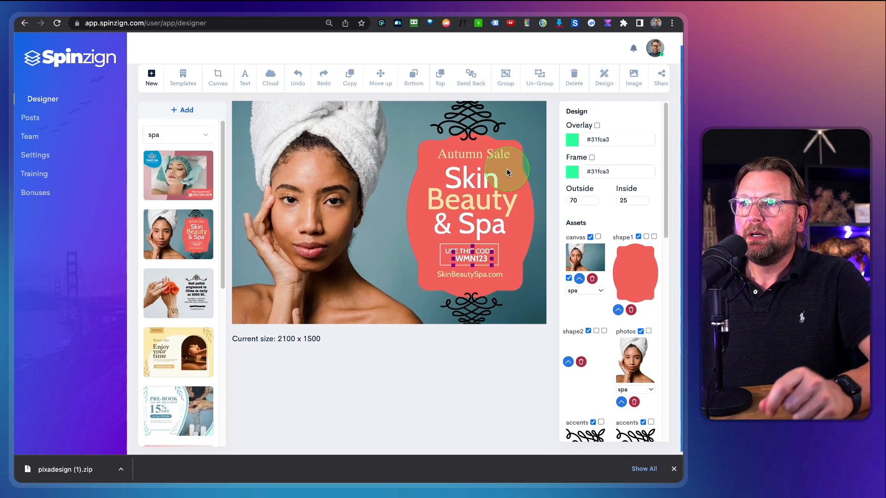
pyautogui.scroll(1, 507, 172)
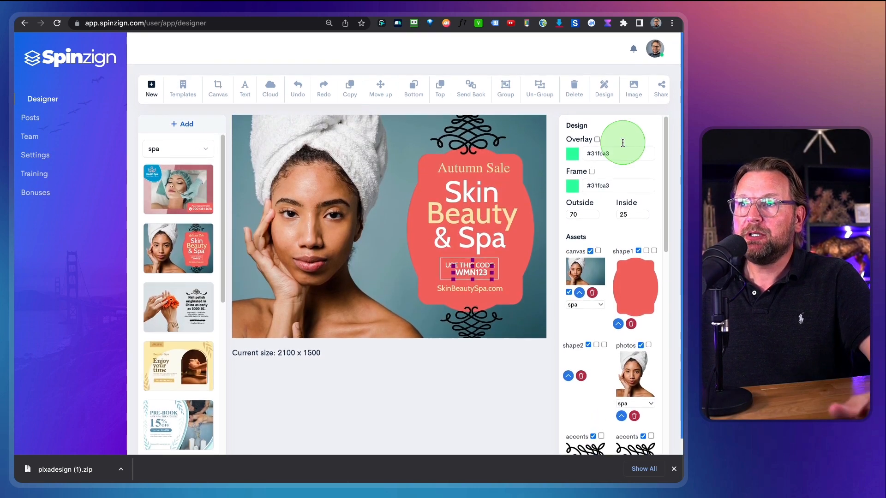
pyautogui.click(596, 140)
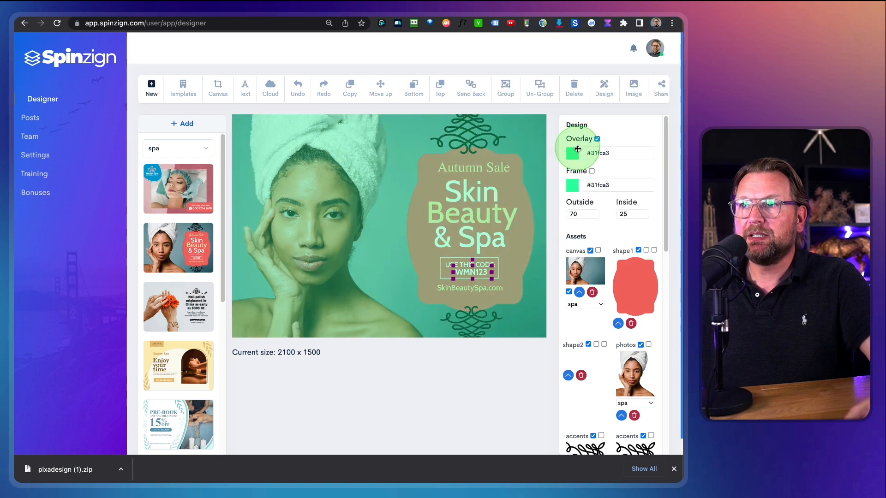
pyautogui.click(578, 149)
pyautogui.click(568, 179)
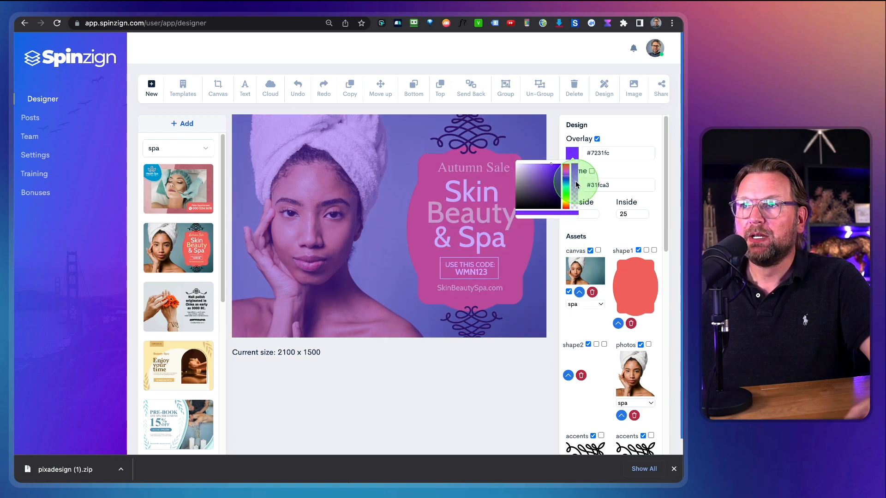
pyautogui.moveTo(576, 184); pyautogui.dragTo(557, 189)
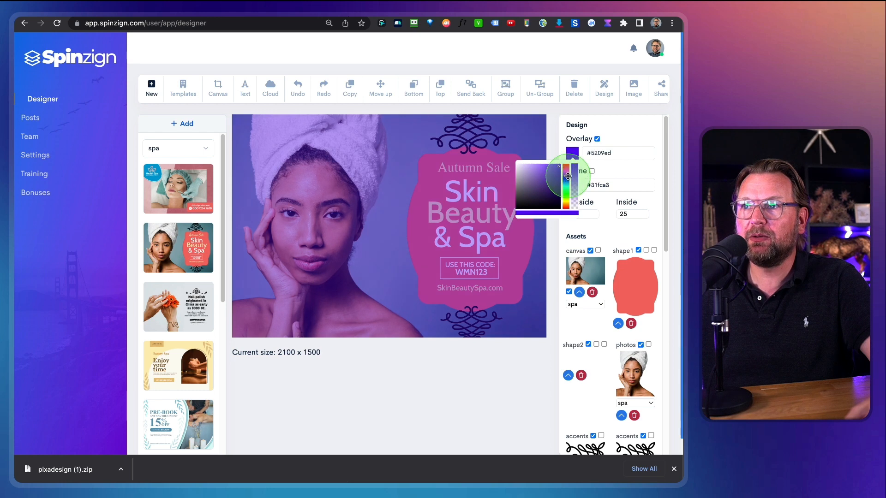
pyautogui.moveTo(568, 176); pyautogui.dragTo(569, 177)
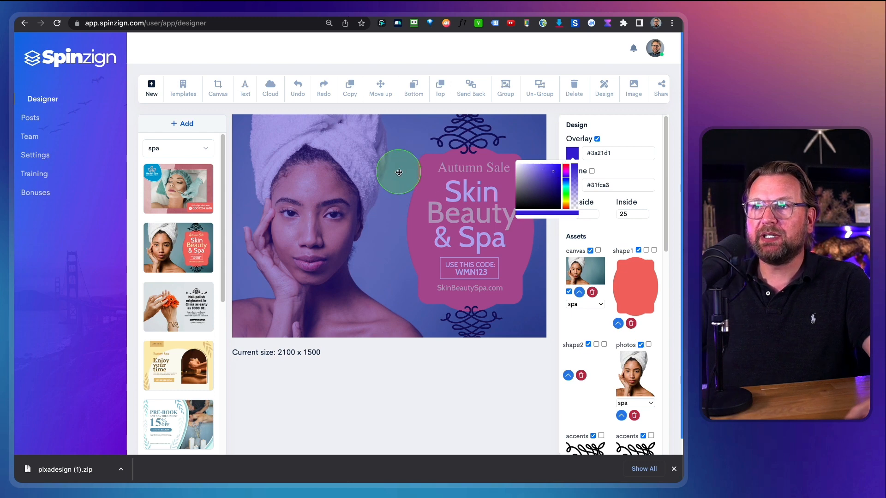
pyautogui.click(606, 136)
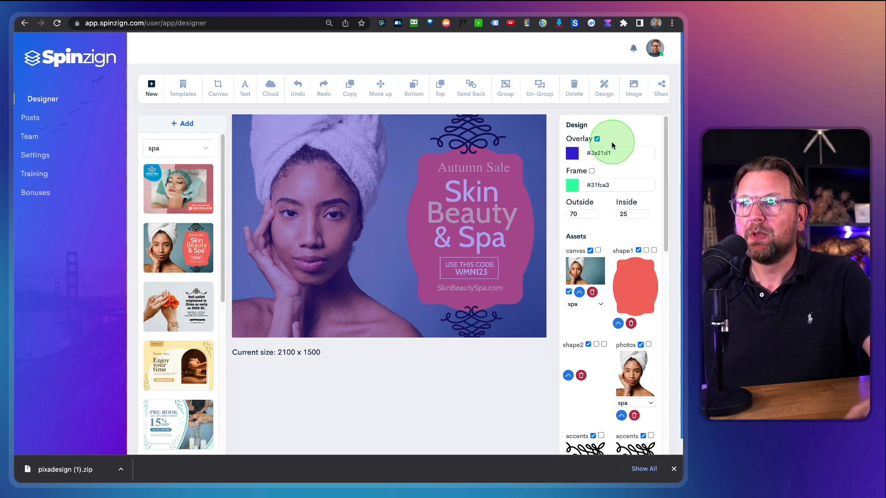
pyautogui.click(597, 139)
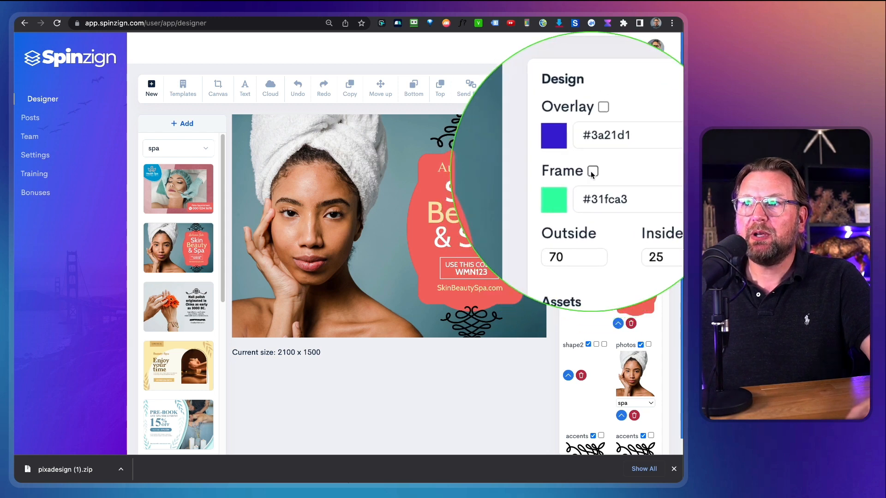
# - Enable the frame around the spa design and set its colour to #fafaff
pyautogui.click(592, 171)
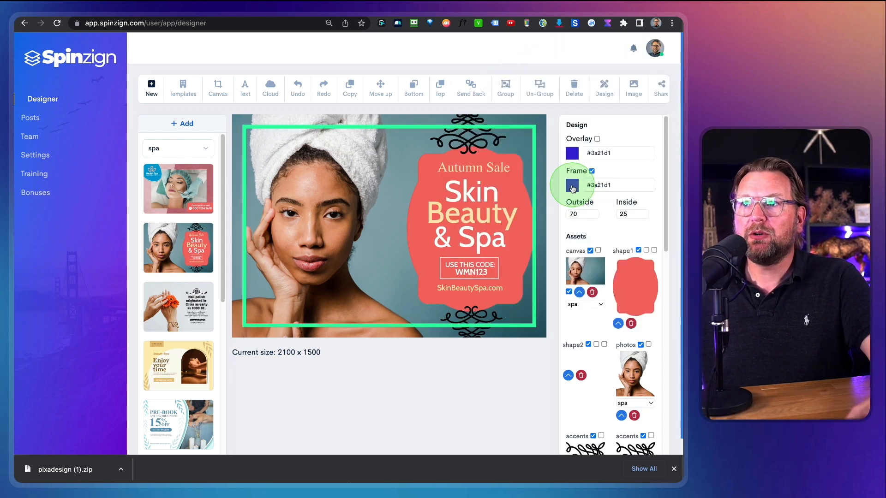
pyautogui.click(573, 188)
pyautogui.moveTo(530, 208); pyautogui.dragTo(517, 196)
pyautogui.click(603, 186)
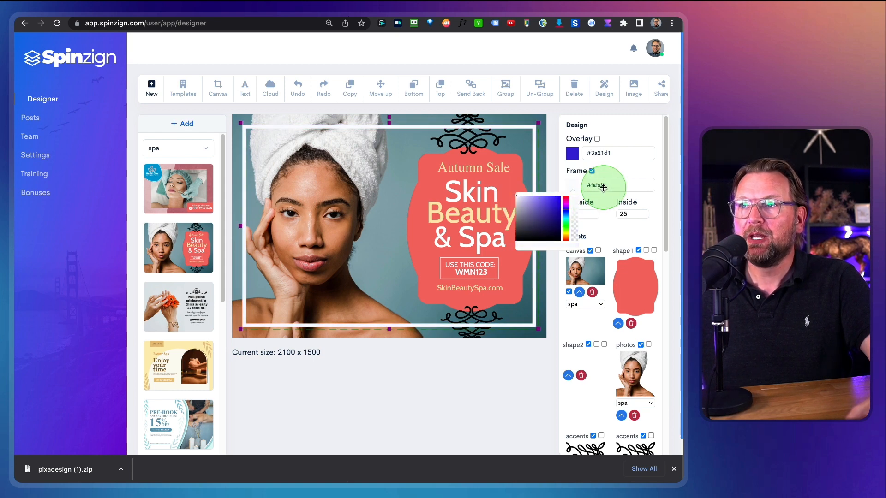
pyautogui.moveTo(555, 218); pyautogui.dragTo(556, 241)
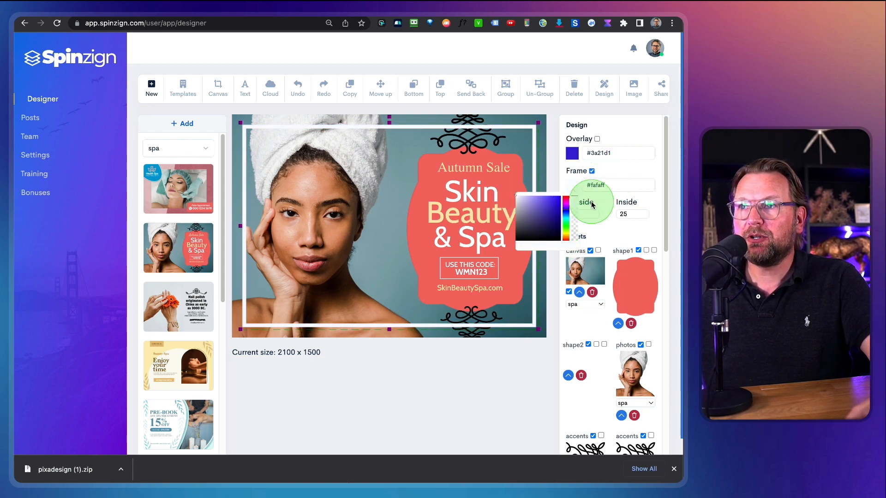
# - Set the frame's outside value to 30 and its inside value to 32
pyautogui.click(580, 214)
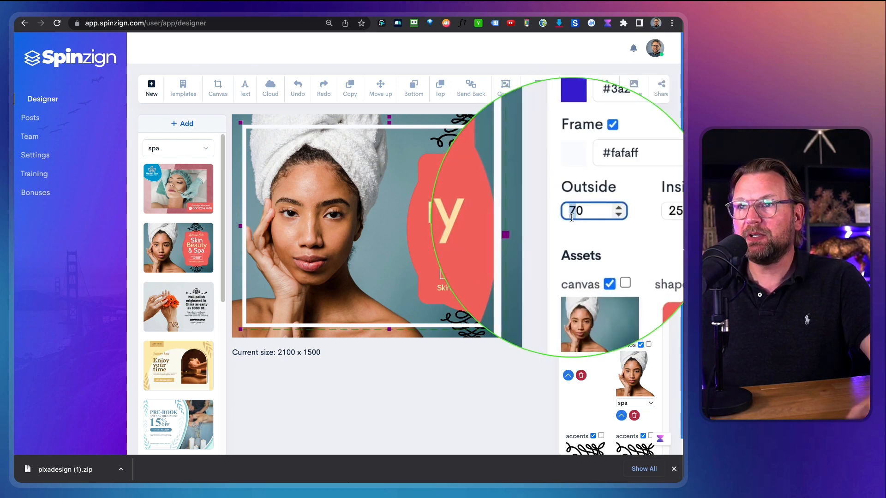
pyautogui.write('3')
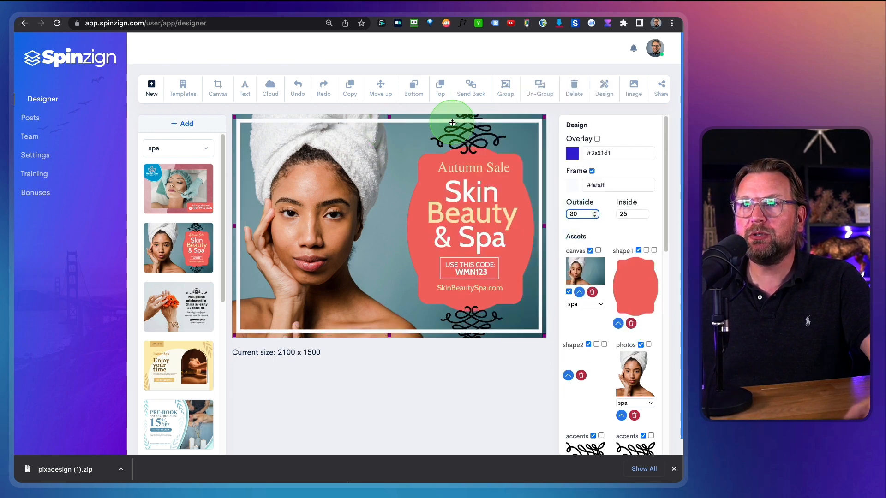
pyautogui.click(645, 212)
pyautogui.click(645, 212)
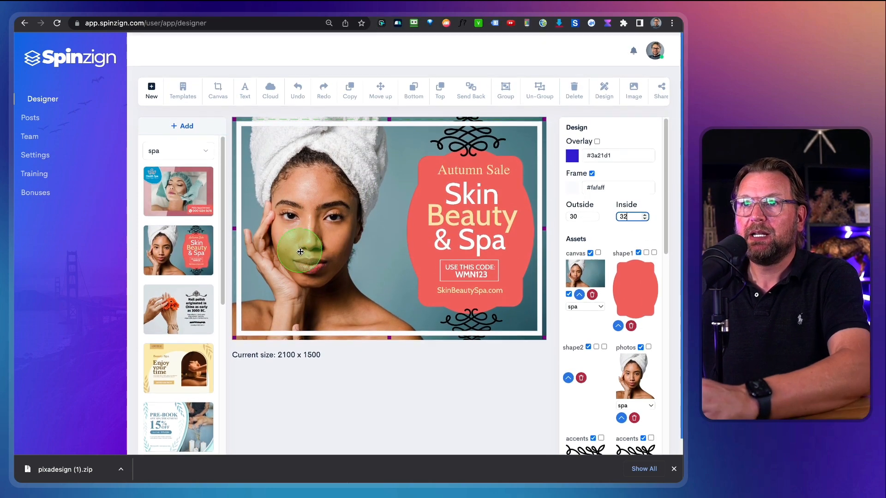
pyautogui.click(271, 91)
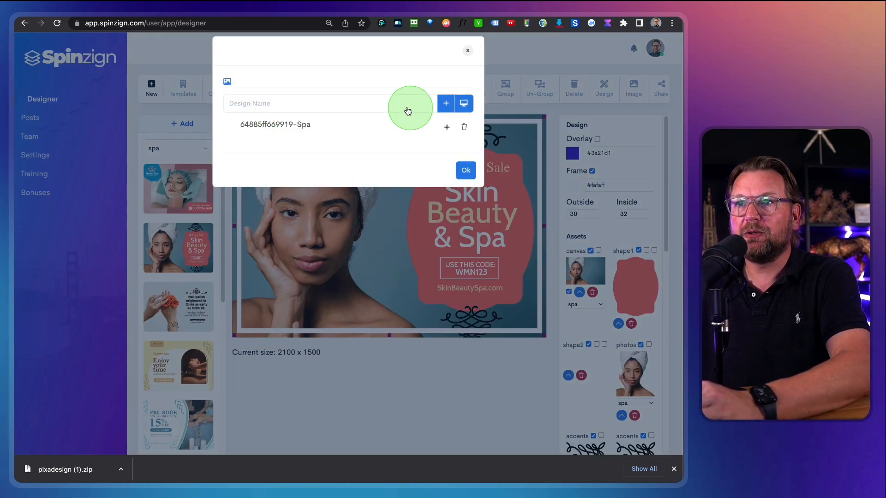
pyautogui.click(382, 102)
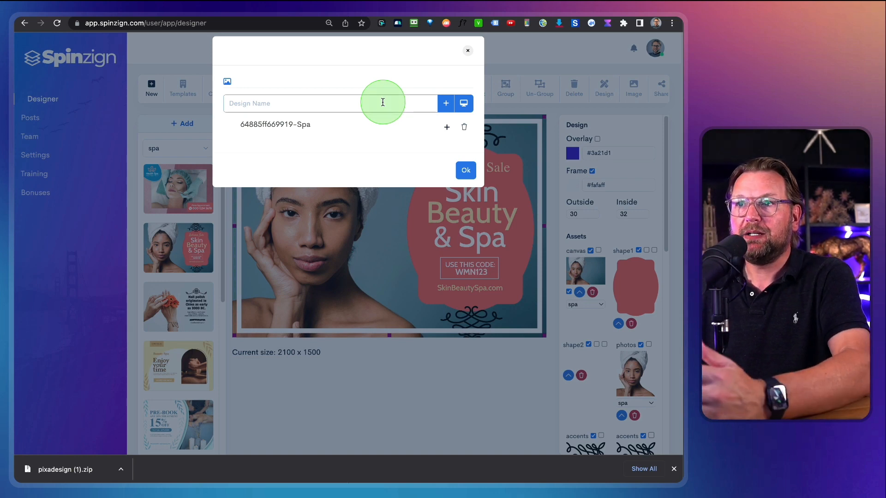
pyautogui.click(468, 53)
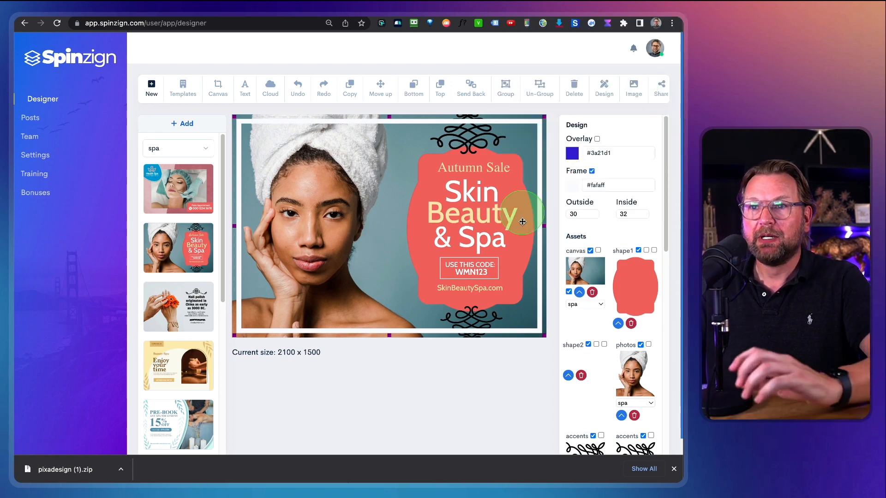
# - Try to select the Beauty text on the canvas and examine the selected element's properties, from crop mask to shadow and blur settings
pyautogui.click(466, 215)
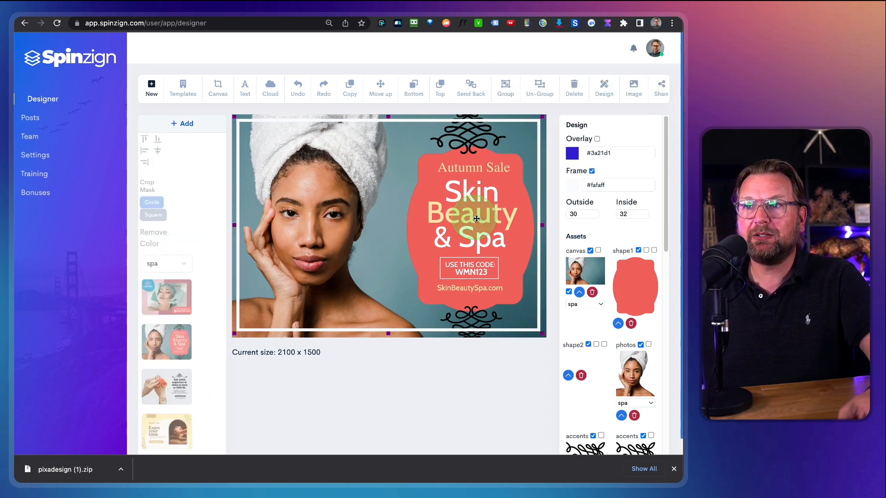
pyautogui.scroll(-3, 197, 297)
pyautogui.scroll(-1, 197, 299)
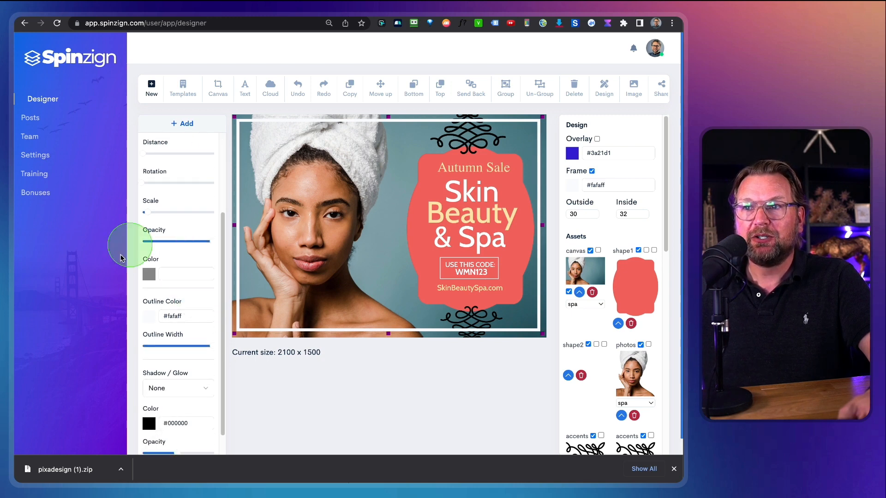
pyautogui.scroll(-1, 166, 306)
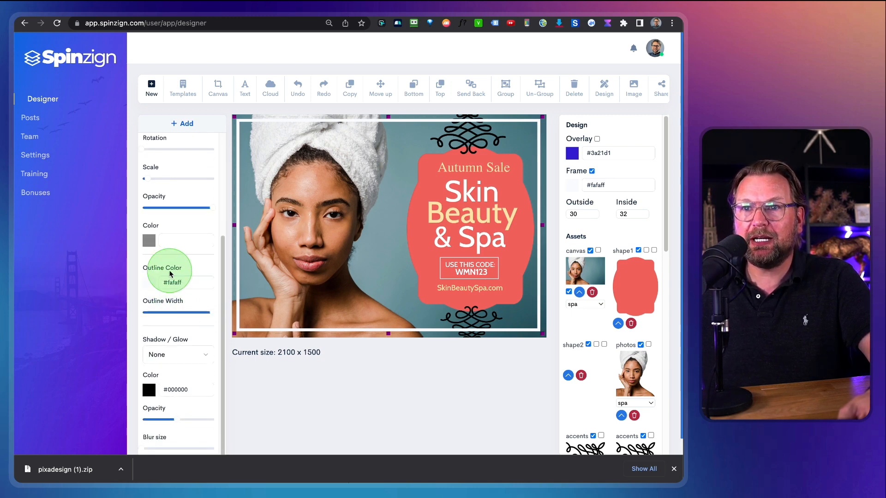
pyautogui.scroll(-1, 178, 352)
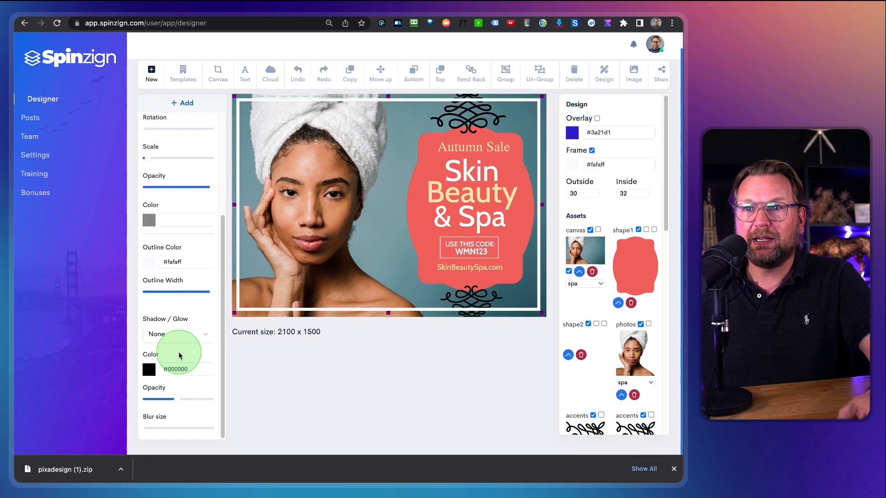
pyautogui.scroll(4, 184, 233)
pyautogui.scroll(1, 445, 238)
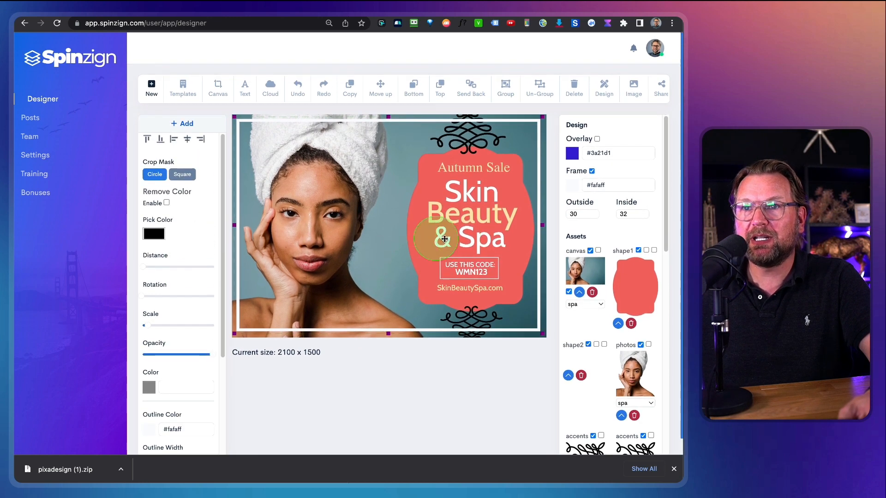
# - Look through the design's assets and text entries, and highlight the word Beauty in the text4 entry
pyautogui.scroll(-15, 625, 249)
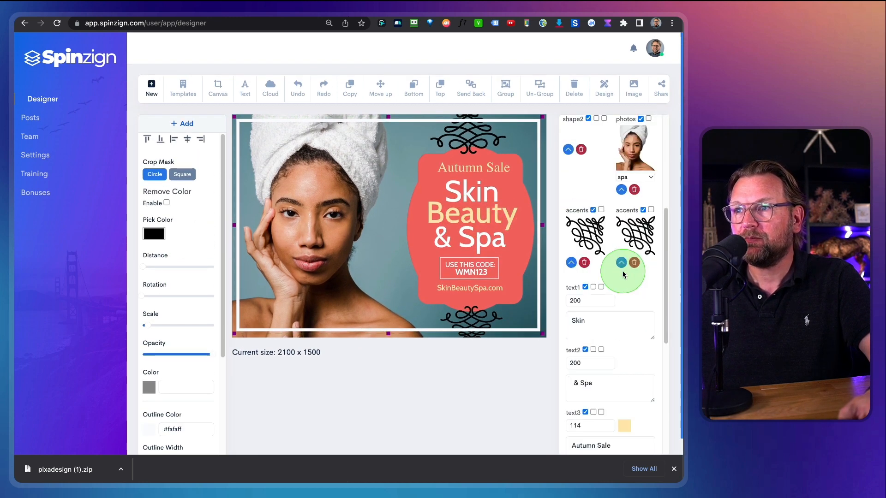
pyautogui.scroll(5, 611, 355)
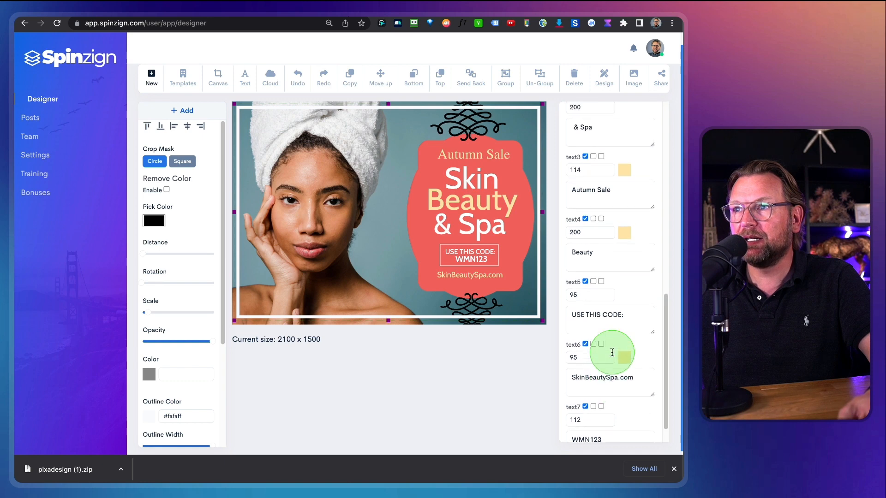
pyautogui.scroll(-7, 612, 353)
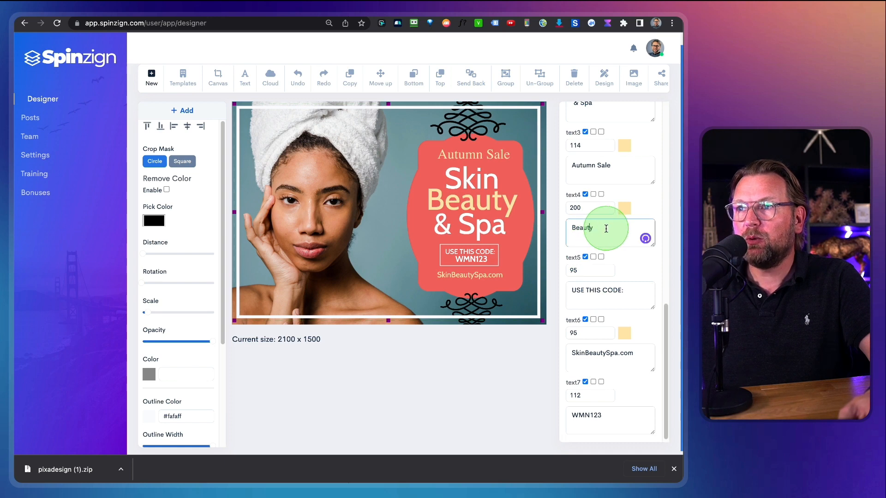
pyautogui.moveTo(629, 232); pyautogui.dragTo(580, 227)
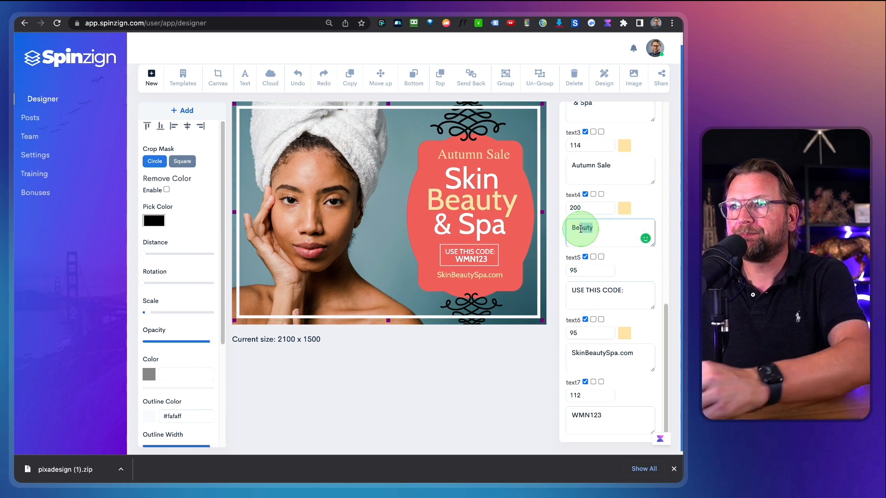
# - Turn off the frame around the spa design and select the Beauty text on the canvas
pyautogui.scroll(-1, 192, 271)
pyautogui.moveTo(451, 204)
pyautogui.mouseDown()
pyautogui.moveTo(469, 200)
pyautogui.moveTo(459, 196)
pyautogui.moveTo(436, 246)
pyautogui.moveTo(479, 192)
pyautogui.moveTo(455, 201)
pyautogui.mouseUp()
pyautogui.scroll(10, 646, 193)
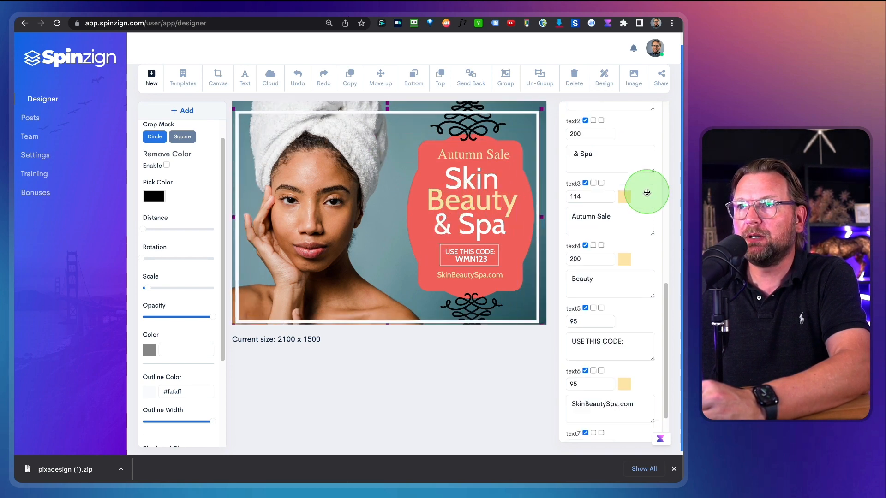
pyautogui.click(591, 157)
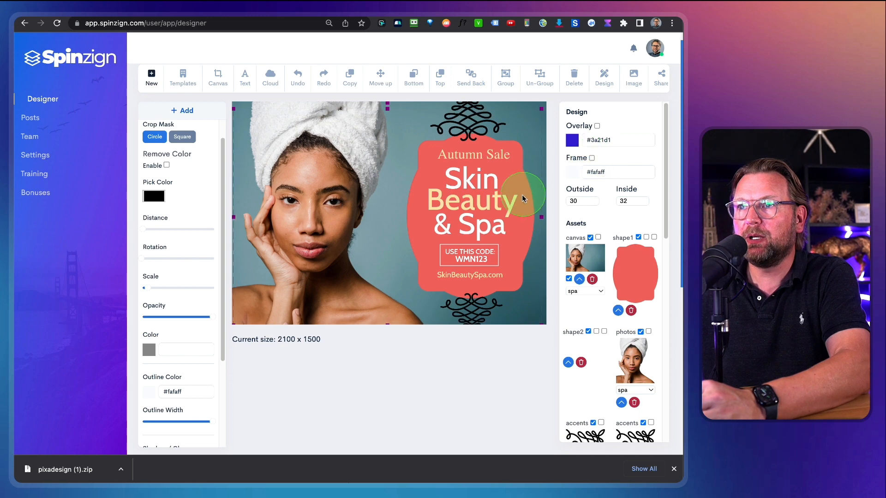
pyautogui.click(480, 203)
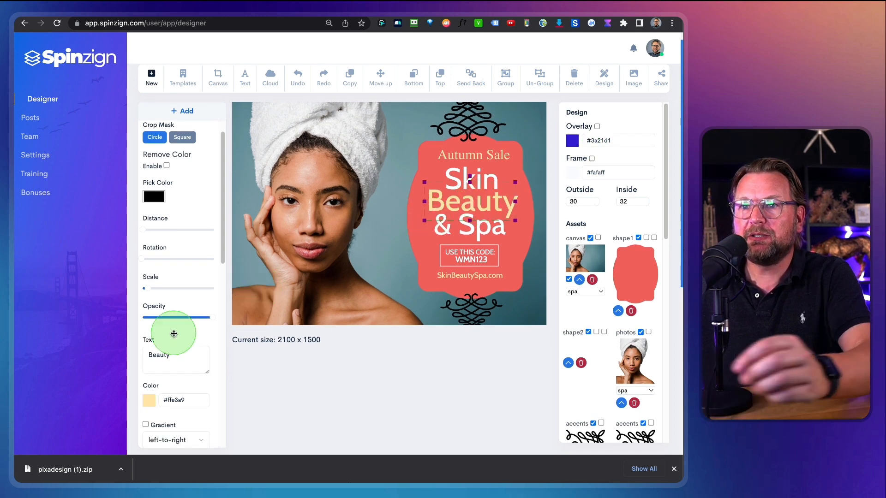
# - Enable a left-to-right gradient on the Beauty text with #0ac1ff as its second colour
pyautogui.scroll(-5, 174, 334)
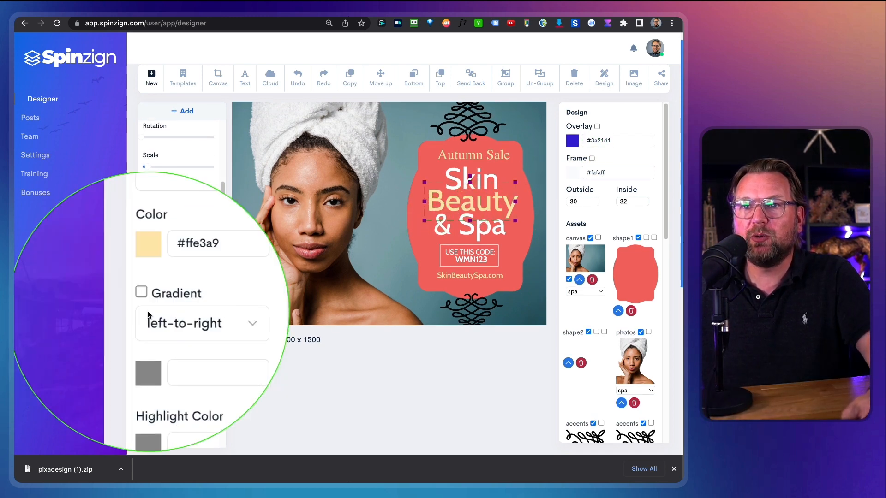
pyautogui.click(145, 303)
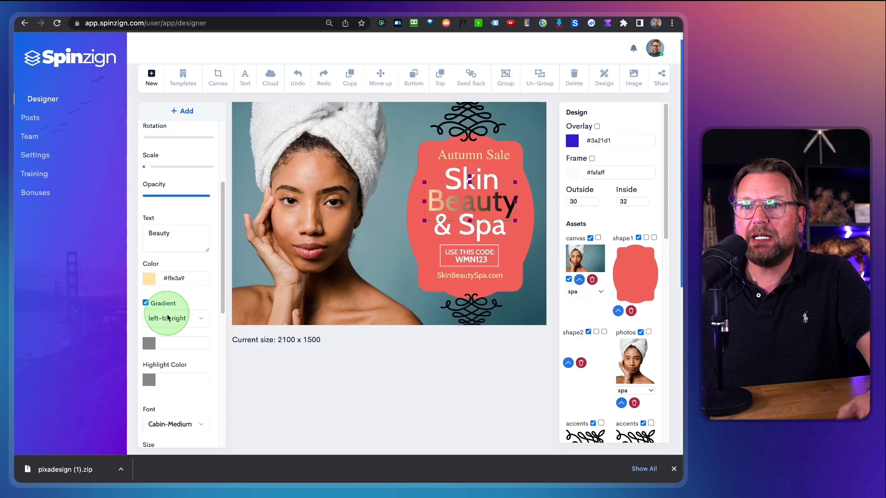
pyautogui.click(150, 343)
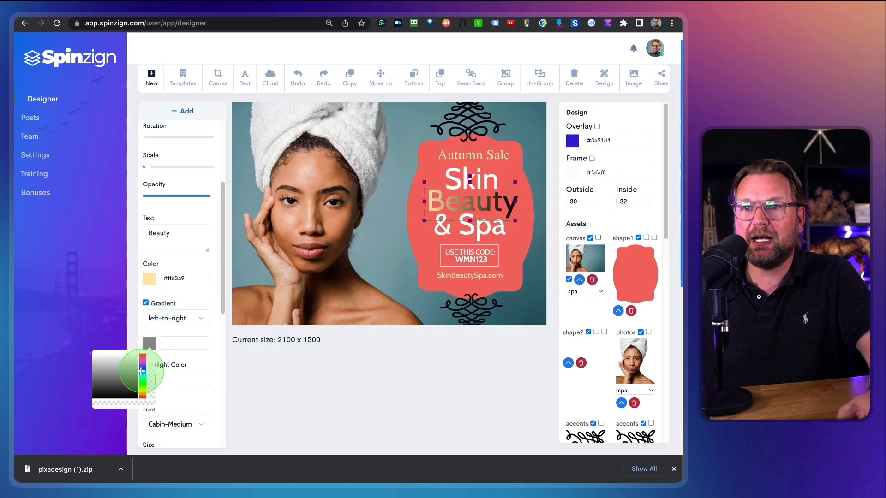
pyautogui.click(142, 369)
pyautogui.click(131, 360)
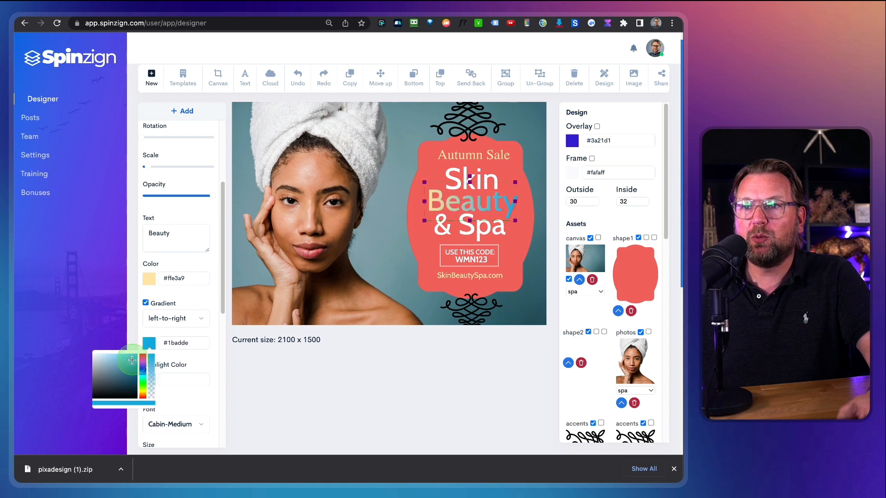
pyautogui.click(174, 368)
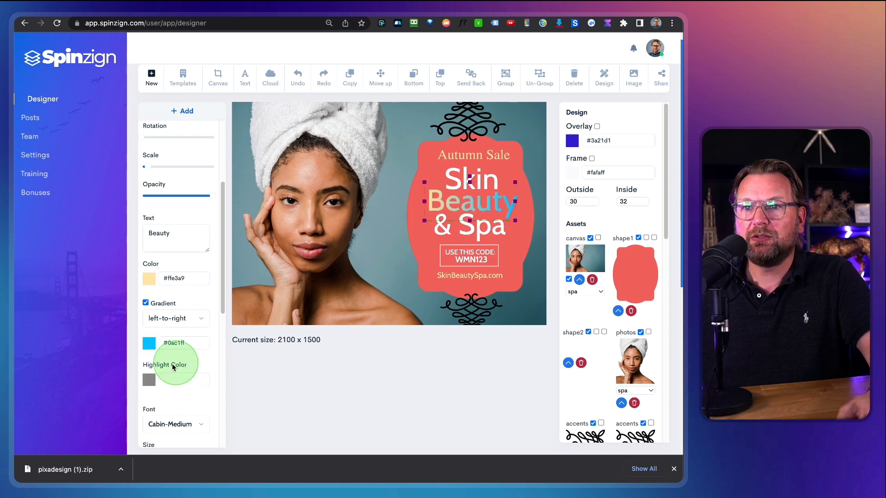
# - Give the Beauty text a green highlight colour, #0af850
pyautogui.click(149, 380)
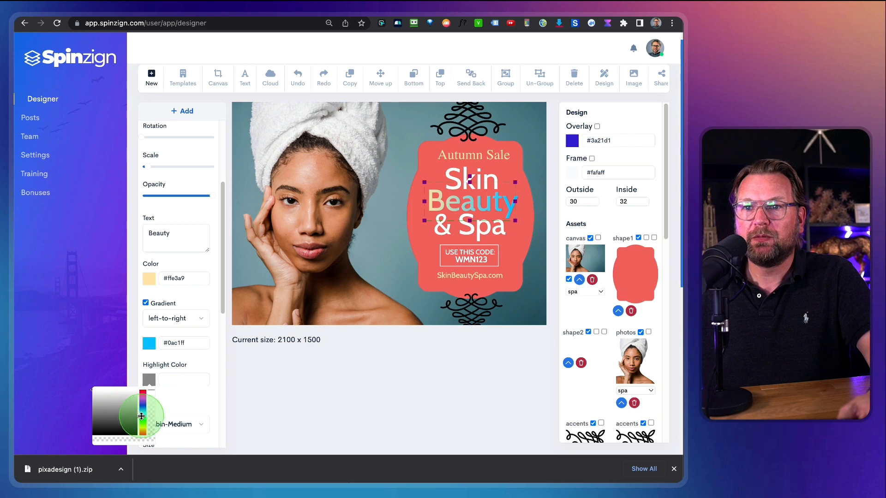
pyautogui.click(141, 416)
pyautogui.moveTo(130, 406); pyautogui.dragTo(135, 396)
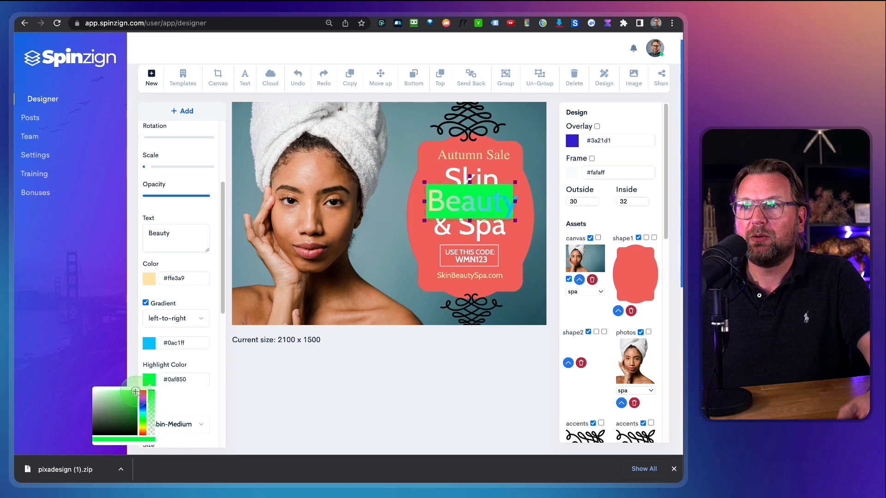
pyautogui.click(213, 363)
pyautogui.click(159, 378)
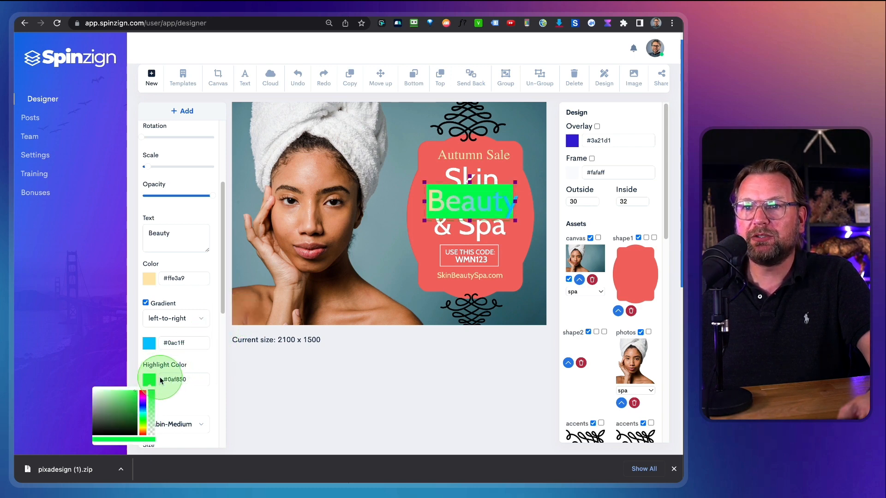
pyautogui.click(194, 374)
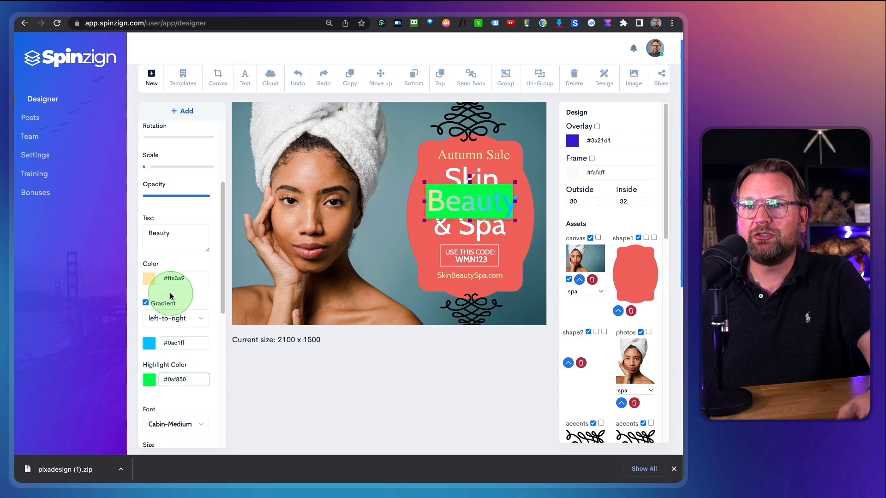
# - Set the Beauty text's main colour to blue, #001aff
pyautogui.click(149, 279)
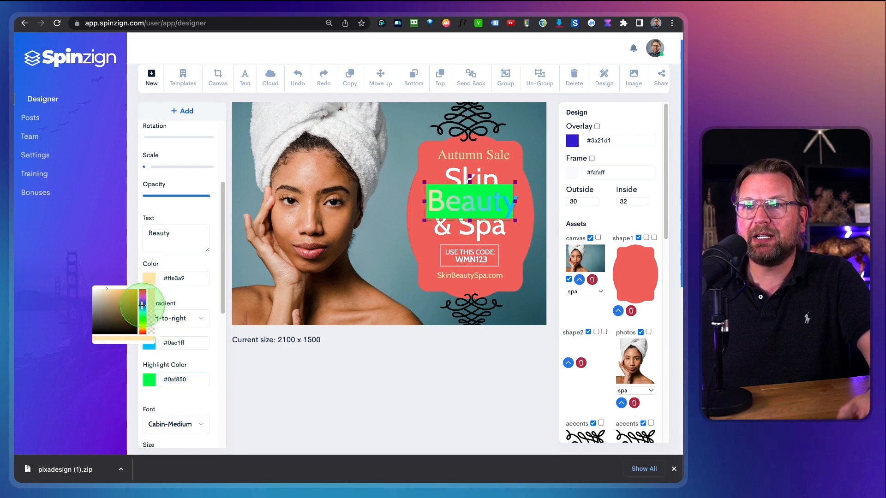
pyautogui.click(142, 305)
pyautogui.click(131, 299)
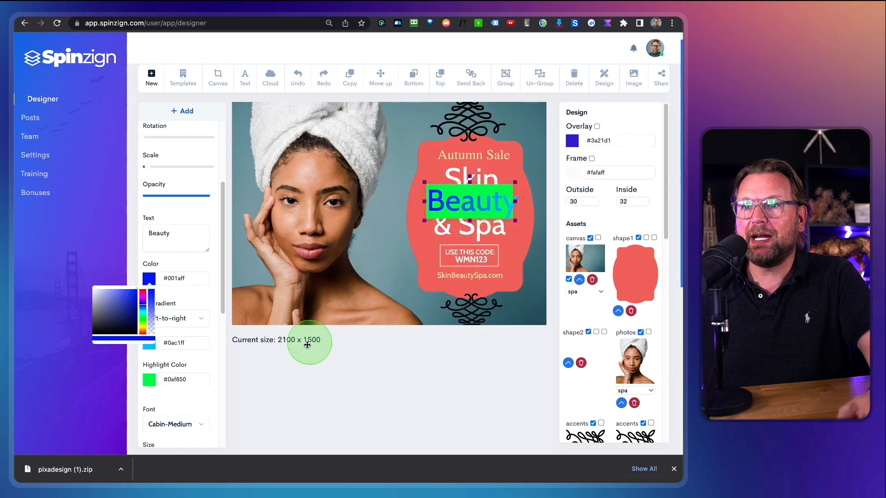
# - Set the Beauty text's highlight colour to yellow, #edf505, and deselect the text
pyautogui.click(149, 380)
pyautogui.click(149, 379)
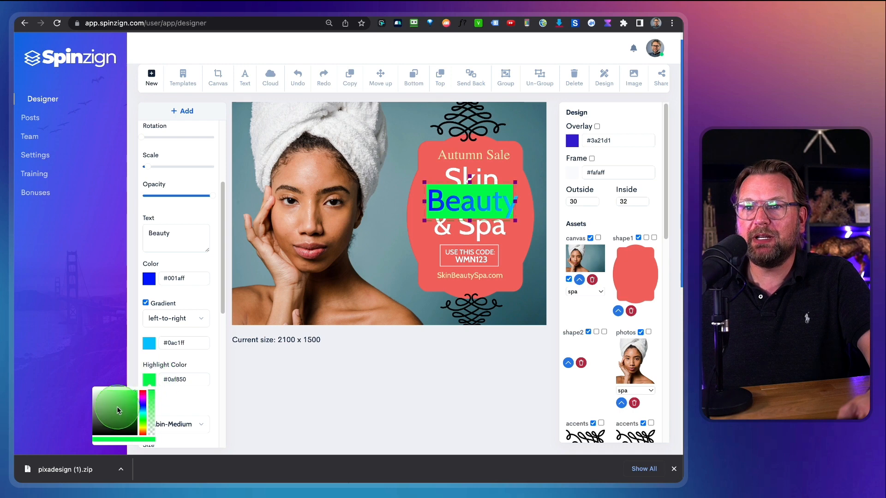
pyautogui.moveTo(142, 419); pyautogui.dragTo(141, 428)
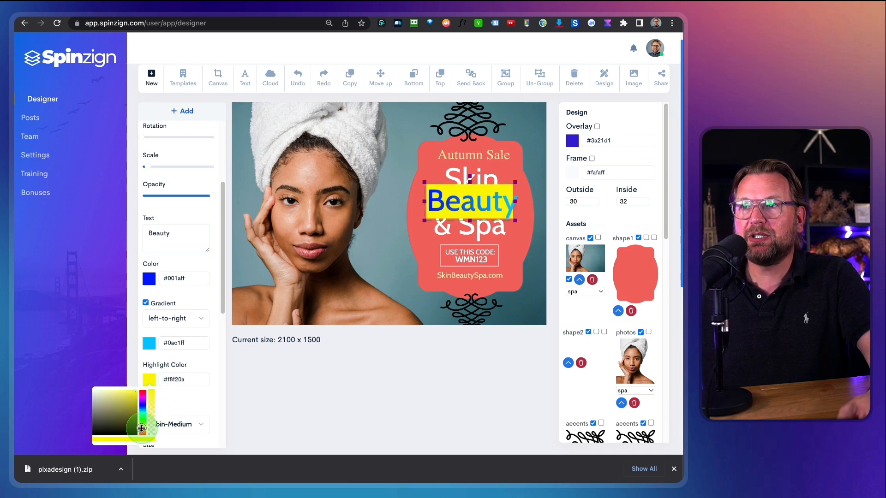
pyautogui.click(136, 392)
pyautogui.click(396, 293)
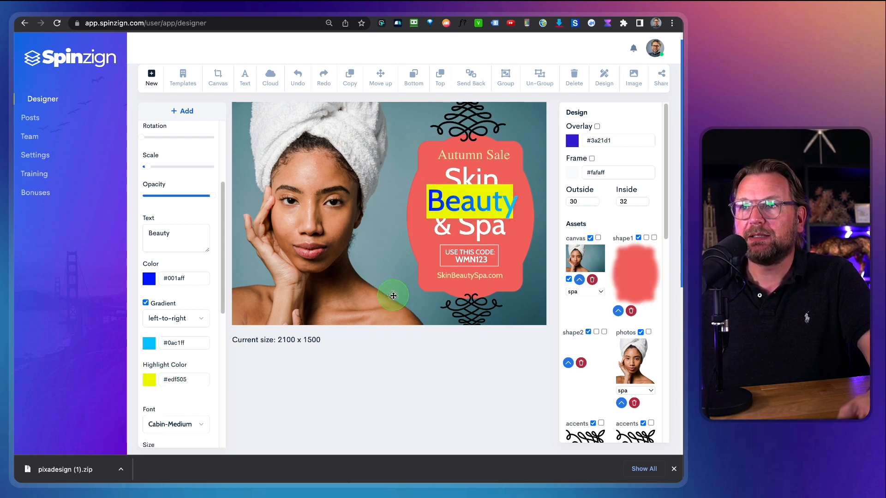
# - Stretch the Beauty text slightly wider on the canvas and select the red badge shape behind it
pyautogui.click(500, 189)
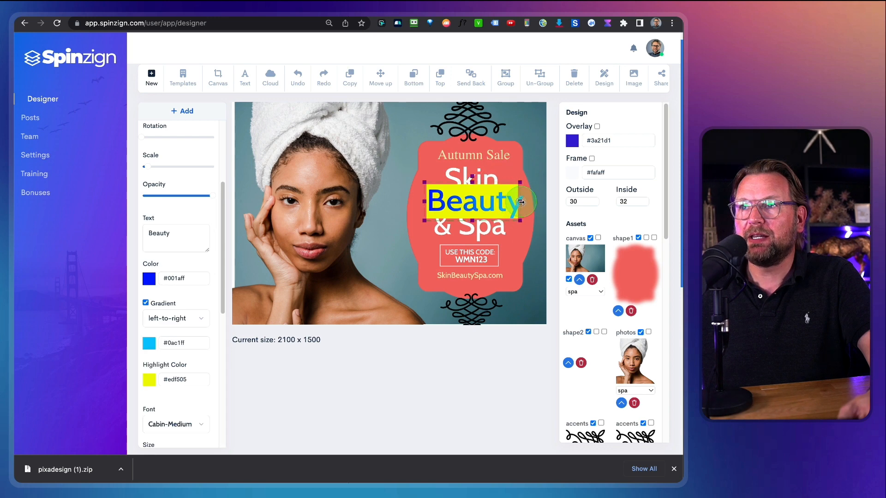
pyautogui.click(460, 292)
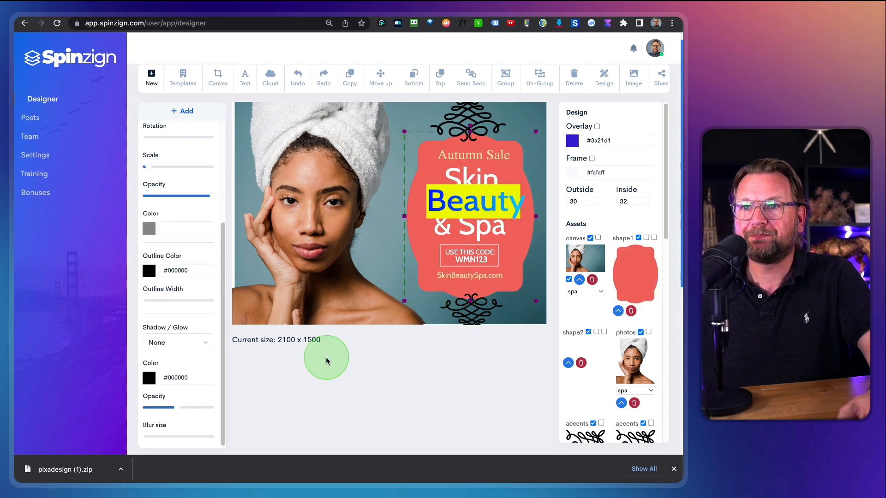
# - Start a new design, agreeing to clear the current spa design, to reach the choice of canvas sizes
pyautogui.scroll(2, 325, 358)
pyautogui.click(158, 100)
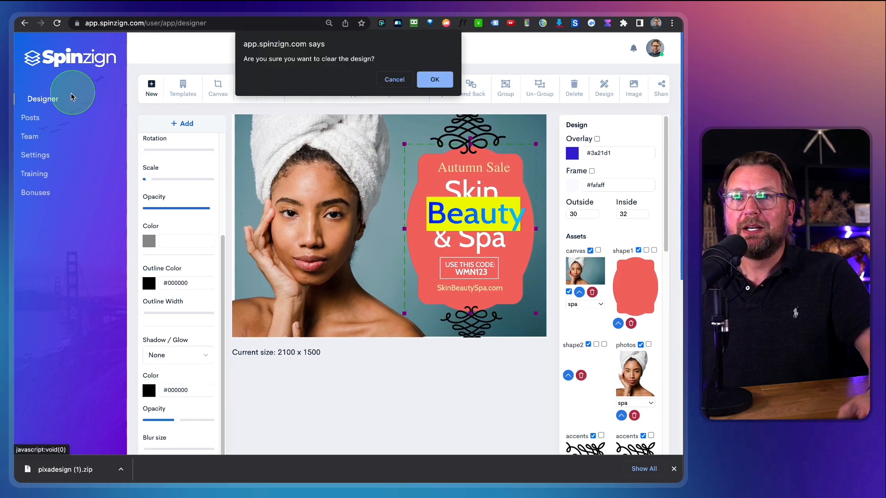
pyautogui.click(429, 79)
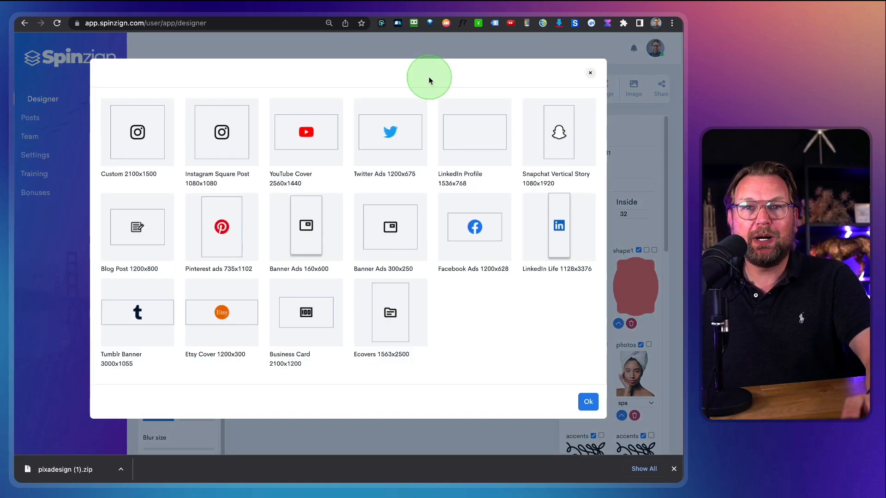